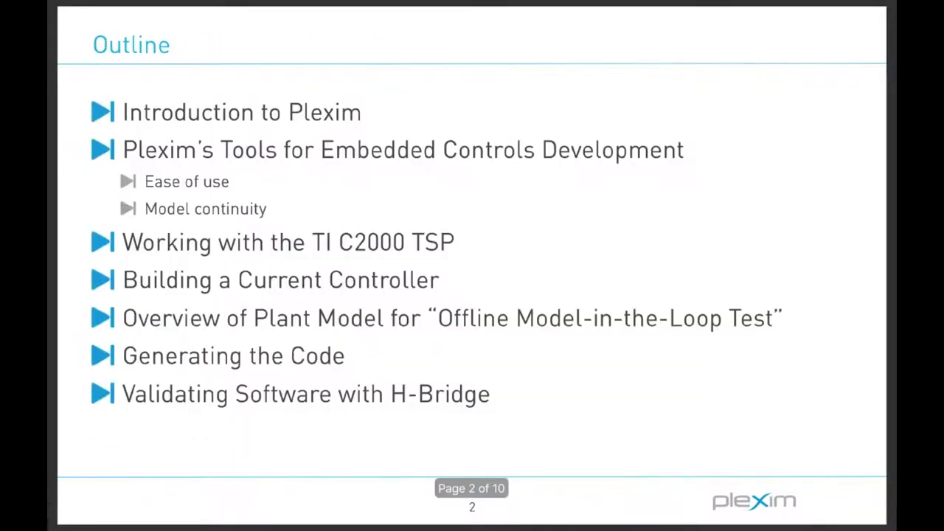
Step the CoderWebinar slideshow forward to slide 4.
key("Right")
key("Right")
key("Right")
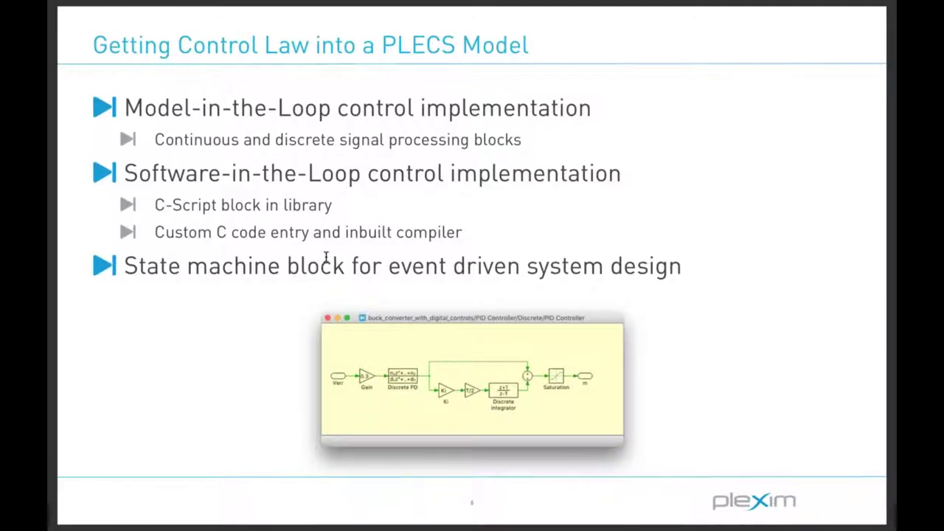
Advance to slide 8, exit full-screen, and put the Preview slides away to reveal PLECS.
key("Down")
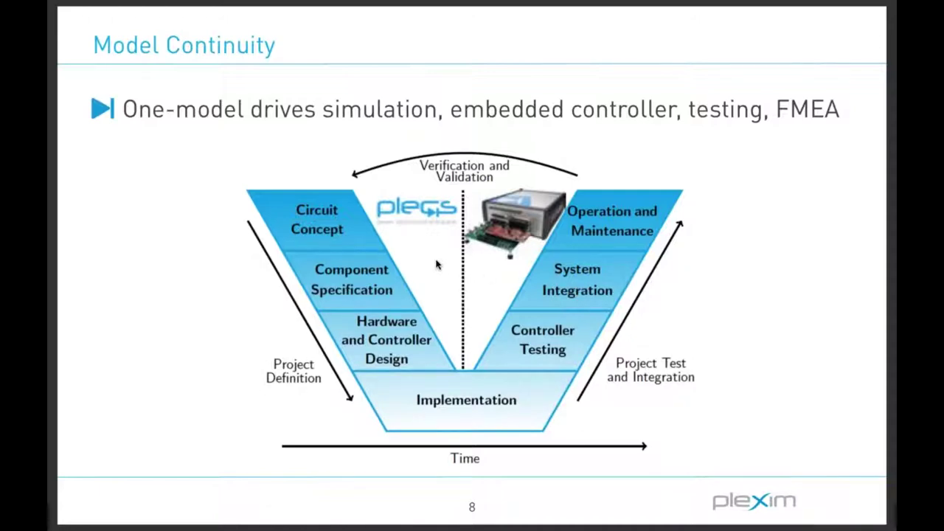
key("Escape")
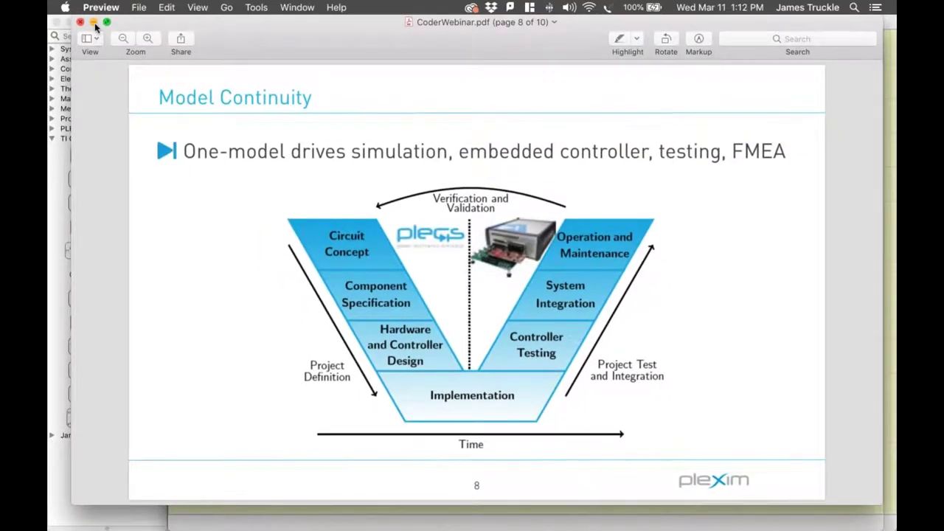
left_click(94, 22)
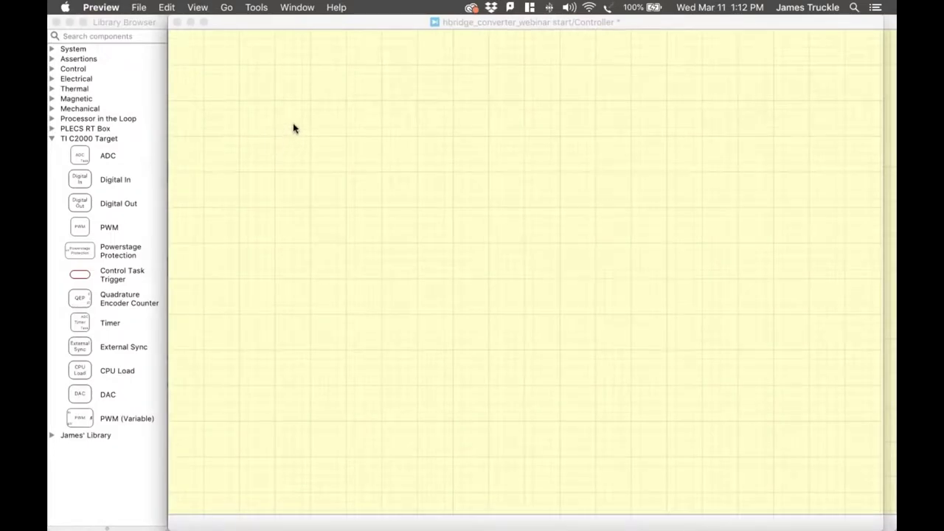
Use Go to parent from the empty Controller canvas to reach the hbridge_converter_webinar model.
left_click(293, 129)
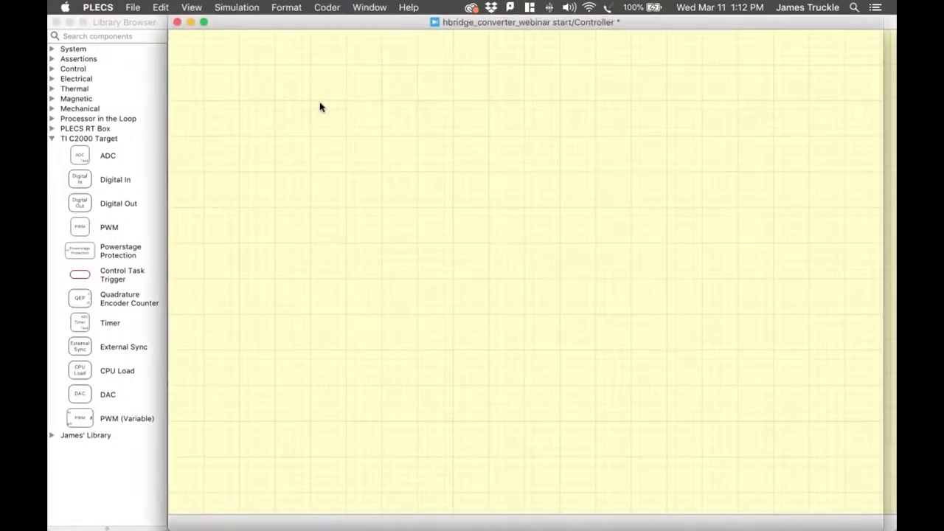
left_click(134, 23)
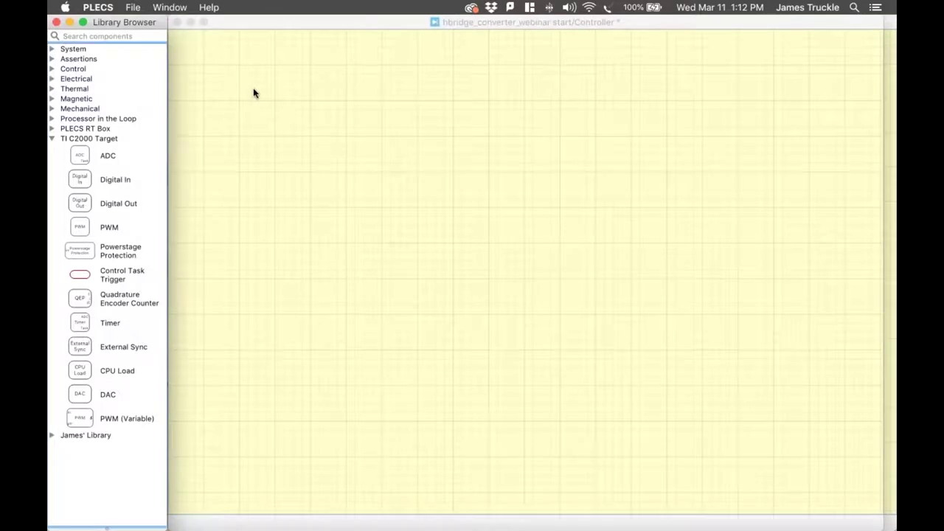
left_click(300, 99)
right_click(302, 100)
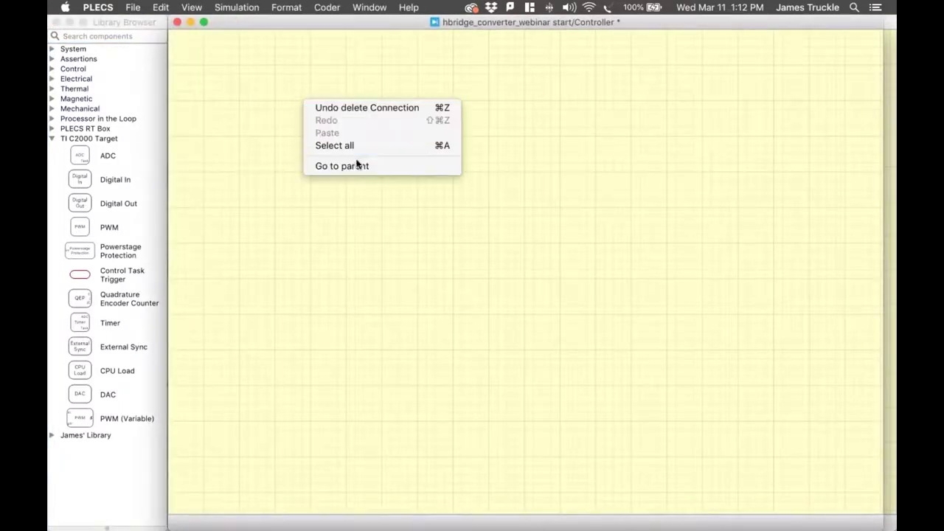
left_click(357, 165)
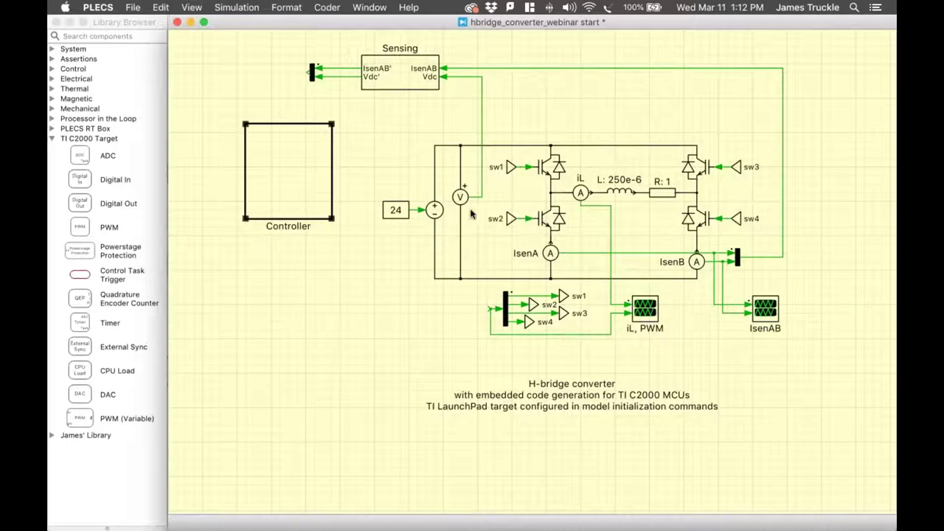
left_click(435, 210)
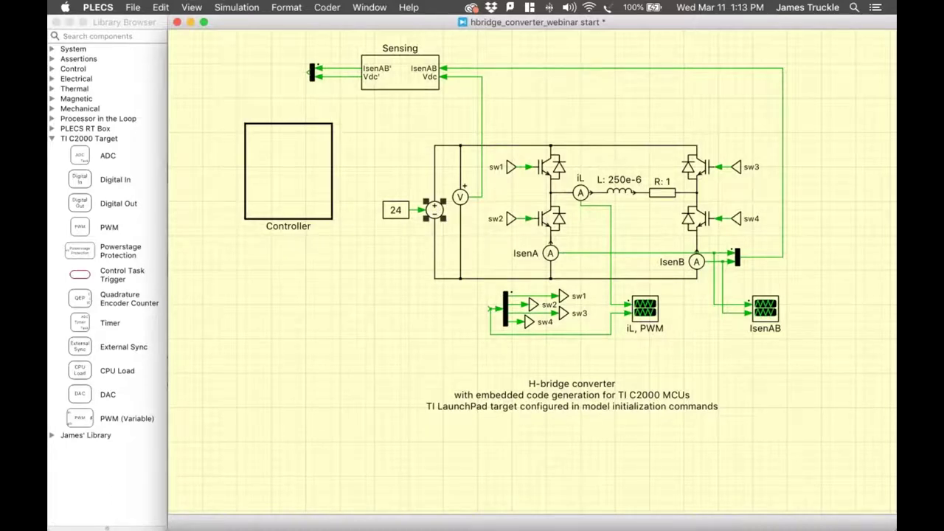
left_click(550, 175)
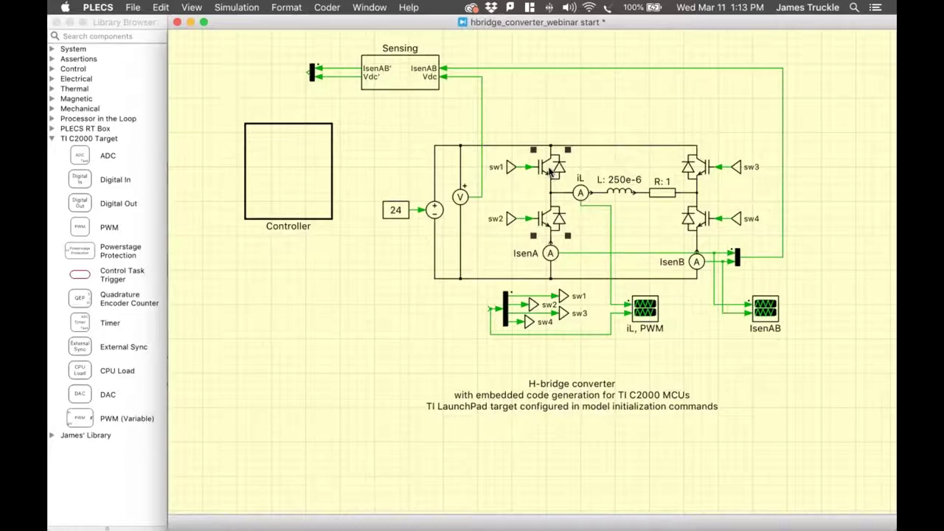
left_click(701, 180)
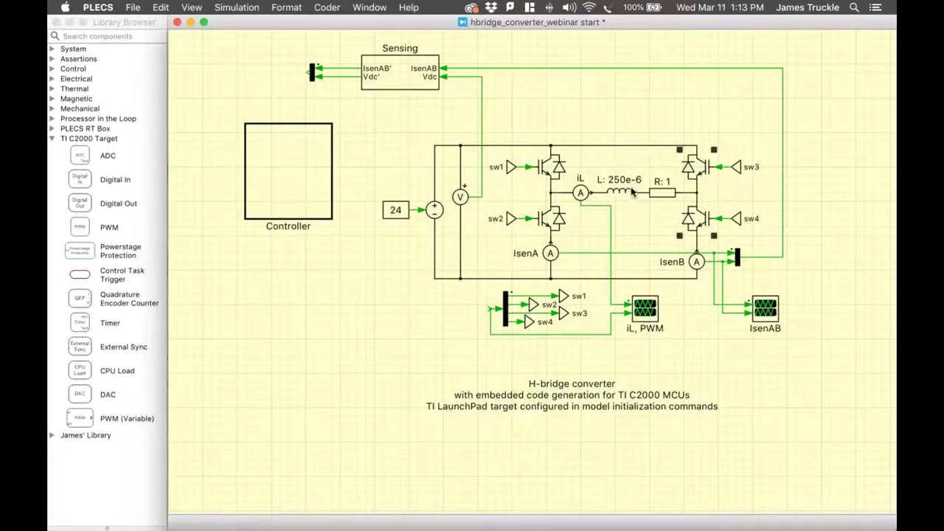
left_click(714, 116)
left_click_drag(715, 114, 447, 294)
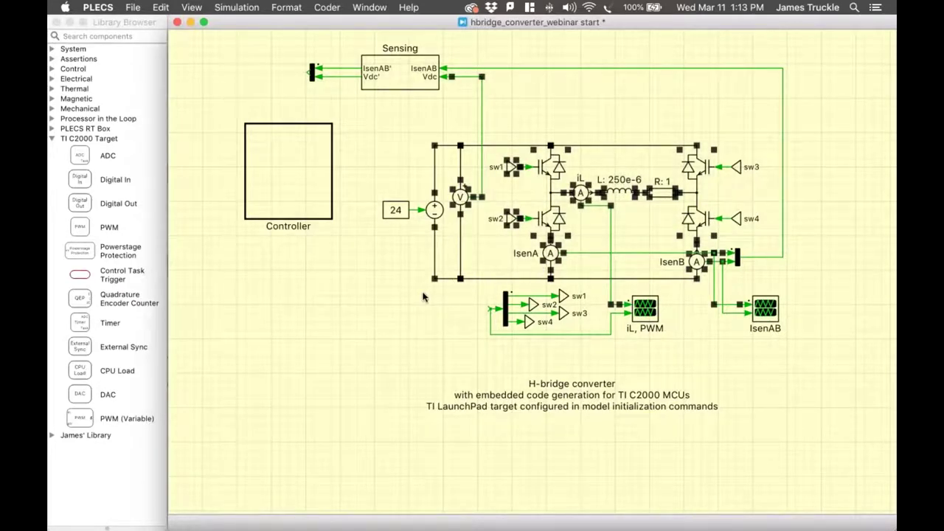
left_click(443, 297)
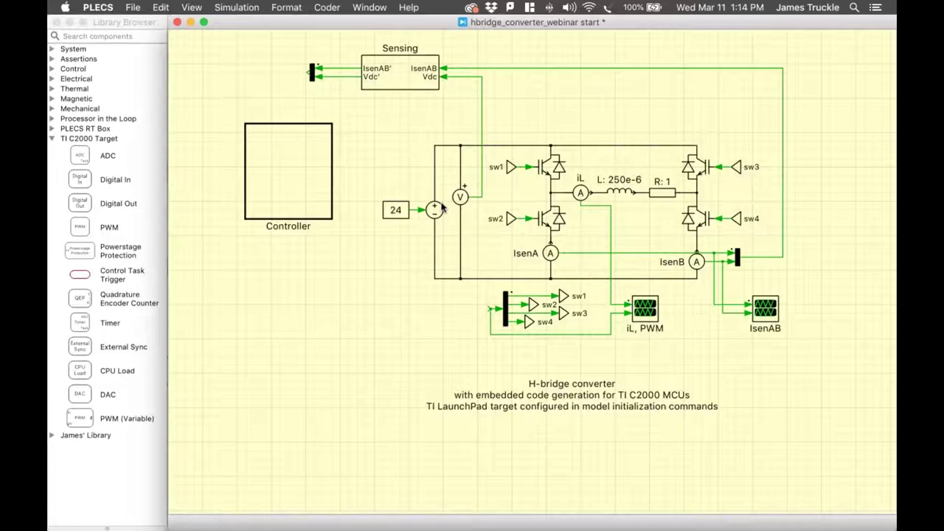
left_click(483, 182)
left_click(414, 70)
left_click(697, 195)
left_click(550, 200)
left_click(435, 124)
double_click(399, 71)
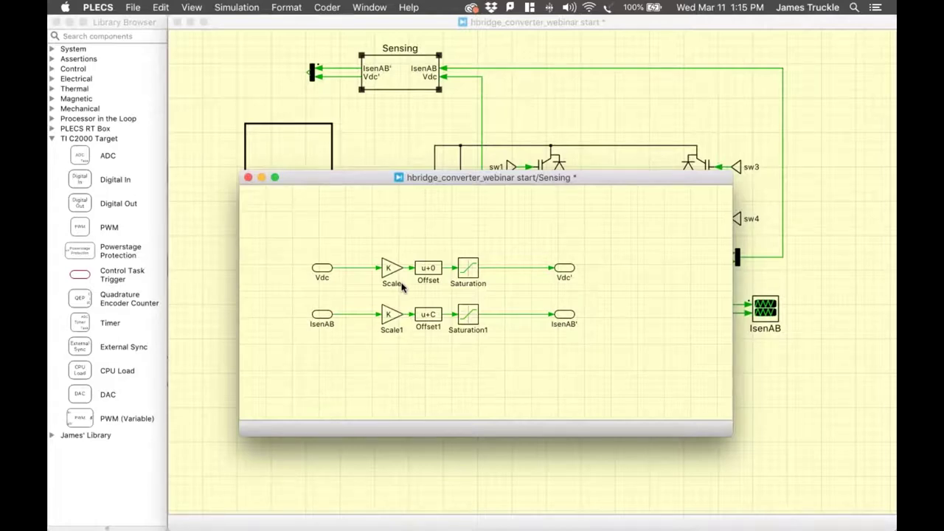
left_click(249, 179)
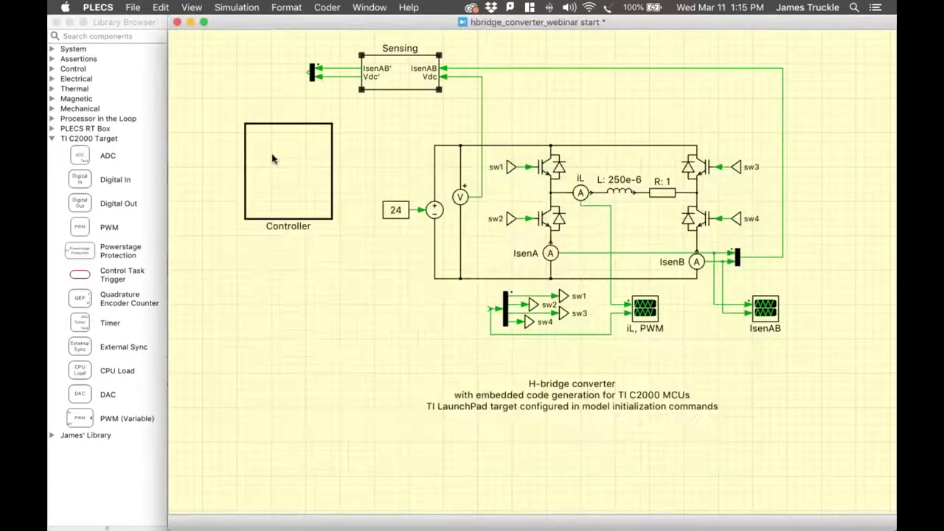
double_click(281, 157)
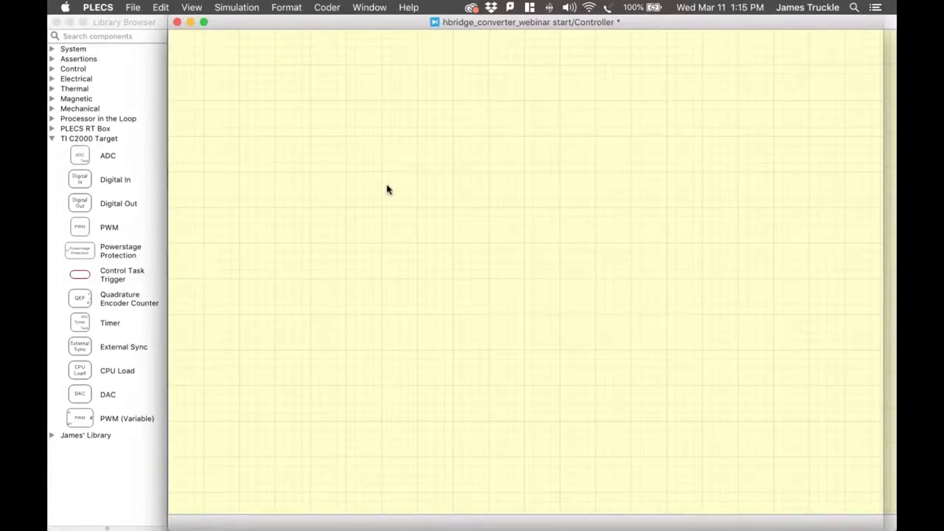
Place a TI C2000 ADC block on the left and a PWM block top right of the Controller.
left_click(101, 140)
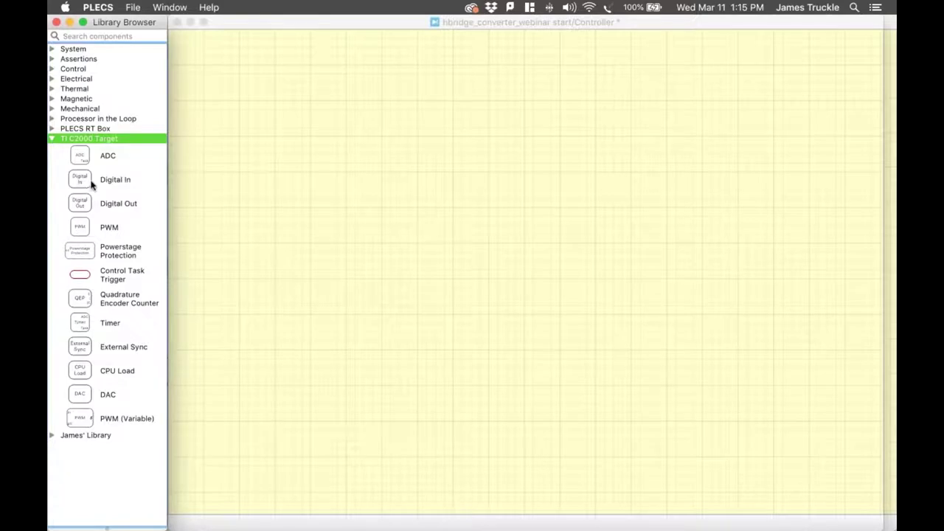
left_click(98, 159)
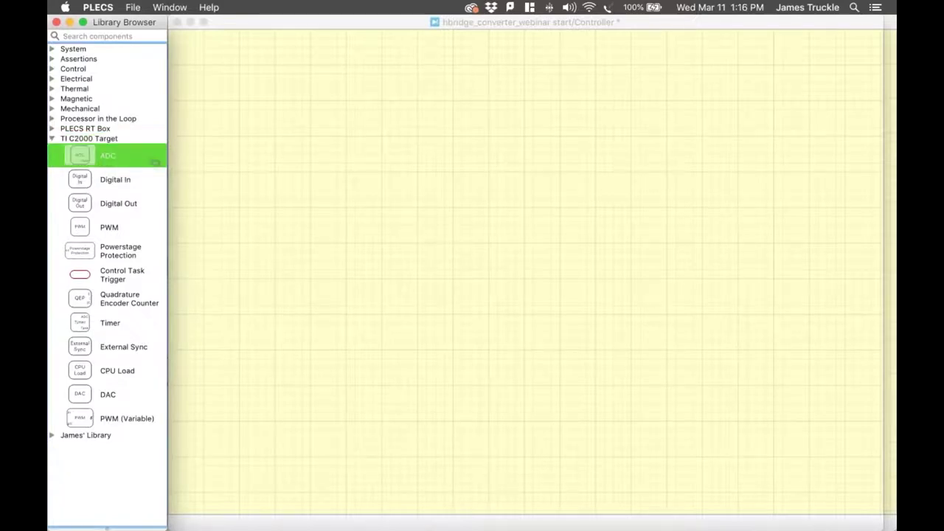
left_click_drag(156, 162, 247, 265)
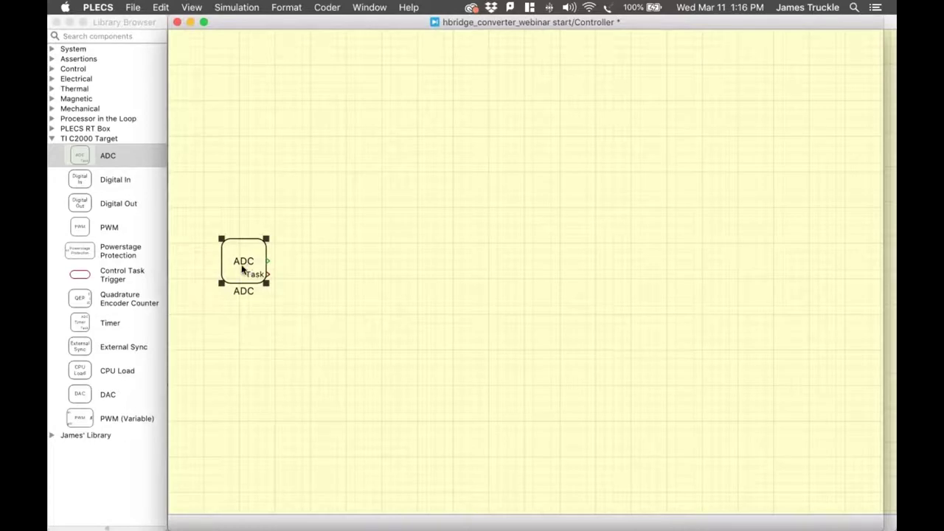
left_click(93, 228)
left_click_drag(94, 228, 819, 86)
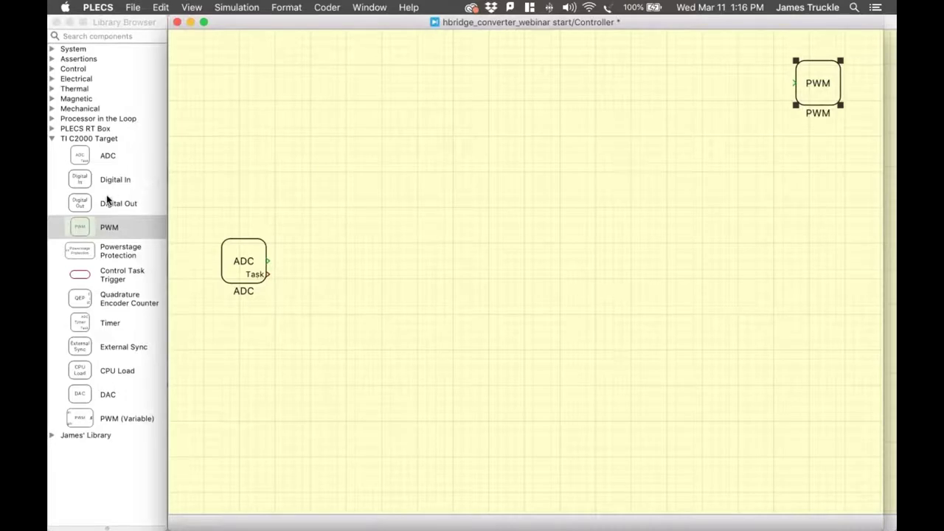
Add a Digital Out block on the right and rename the ADC block 'IsenAB, Vdc'.
left_click_drag(107, 204, 788, 265)
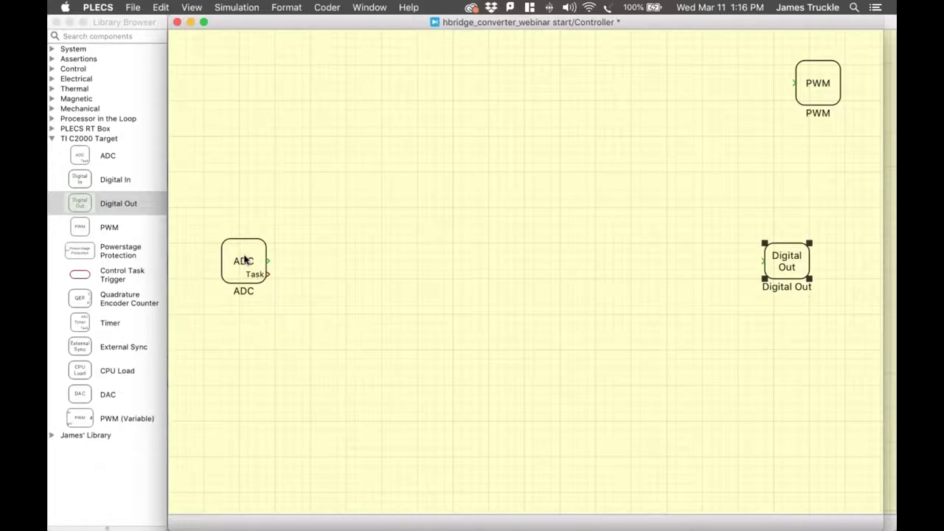
left_click(242, 291)
double_click(242, 291)
type("Isen")
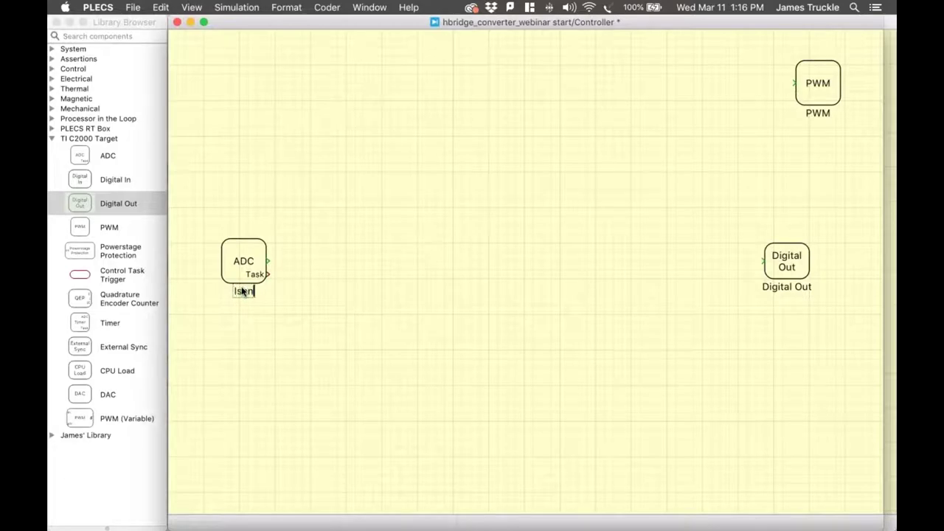
type("AB, Vdc")
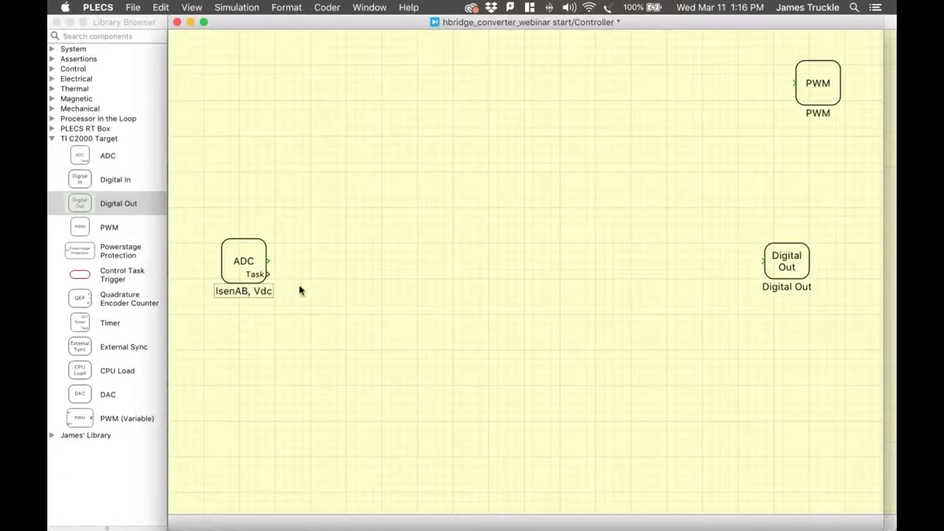
left_click(336, 270)
Wire the Controller's PWM output to the gate-signal demux and its IsenAB, Vdc input to Sensing.
left_click_drag(339, 25, 338, 38)
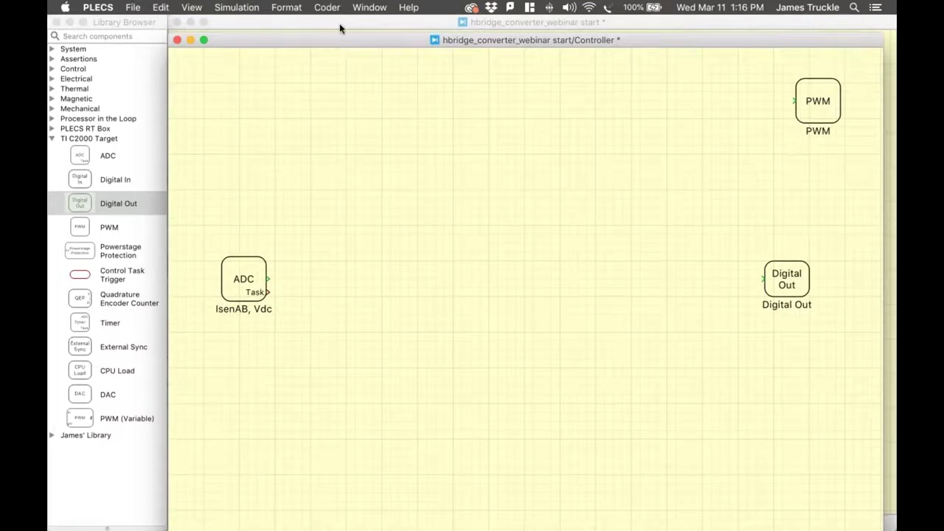
left_click(339, 27)
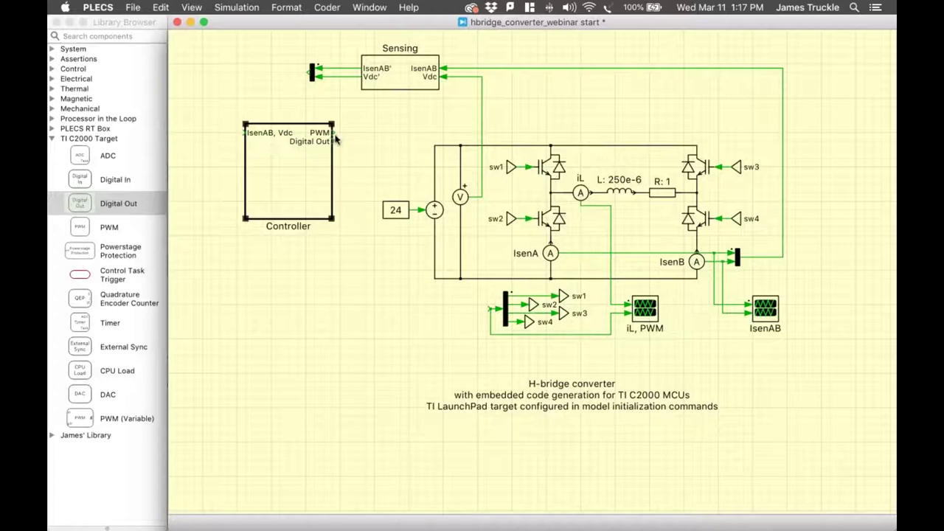
left_click_drag(334, 133, 491, 309)
left_click_drag(492, 276, 373, 280)
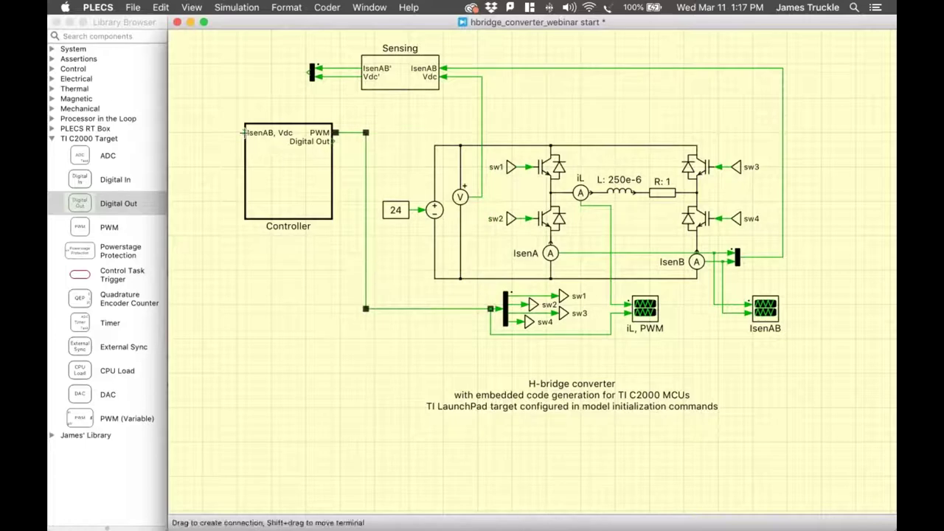
left_click_drag(241, 133, 311, 72)
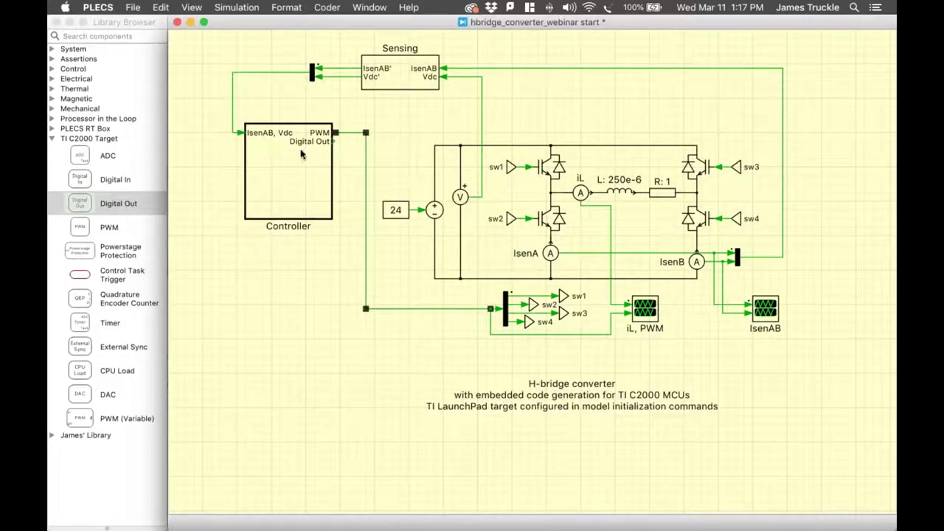
Open Controller, look under the ADC block's mask, then close the IsenAB, Vdc internals window.
double_click(321, 127)
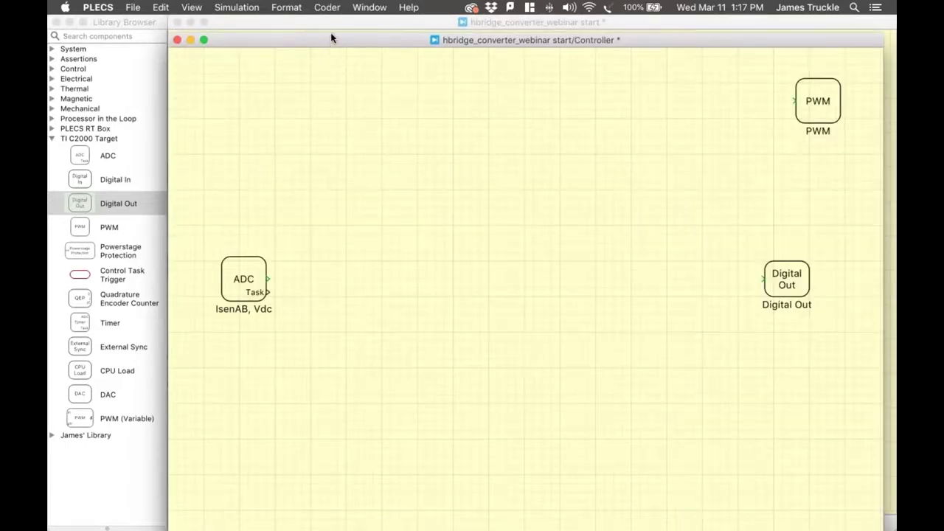
left_click_drag(330, 38, 332, 23)
right_click(246, 252)
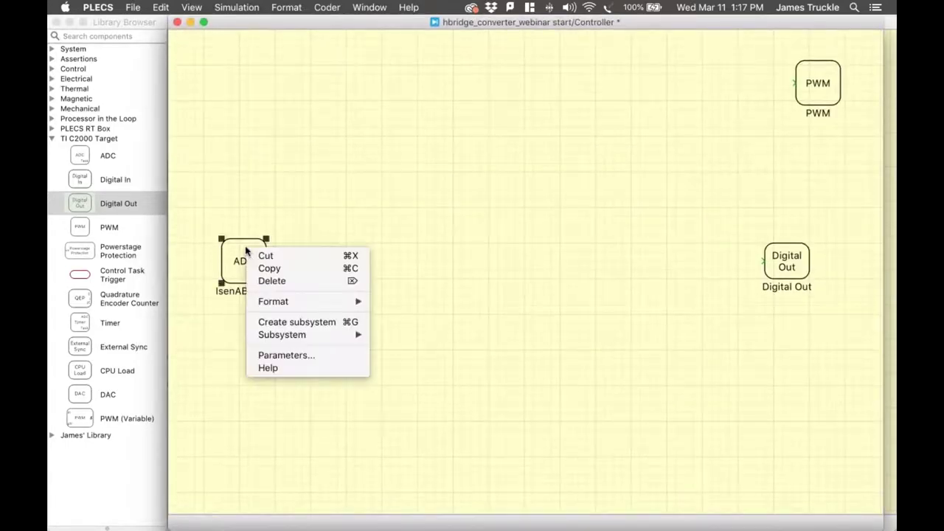
mouse_move(266, 334)
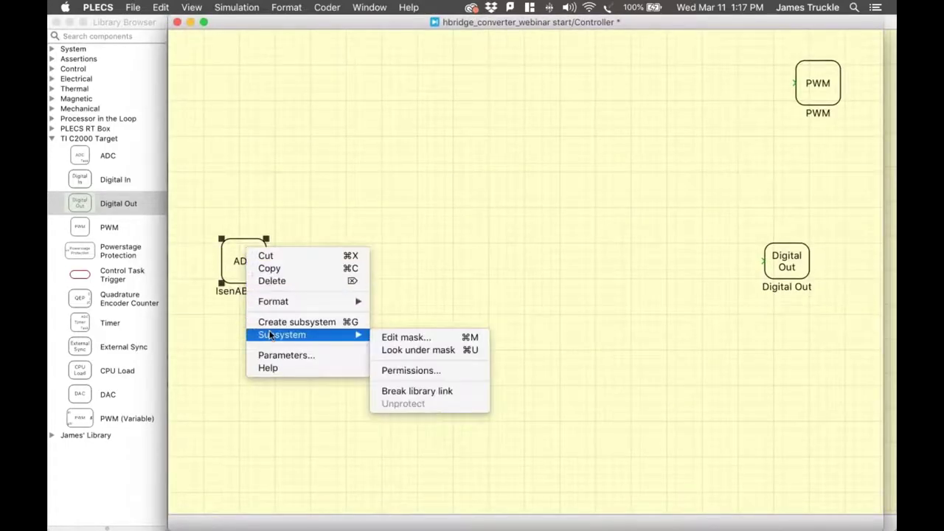
left_click(392, 351)
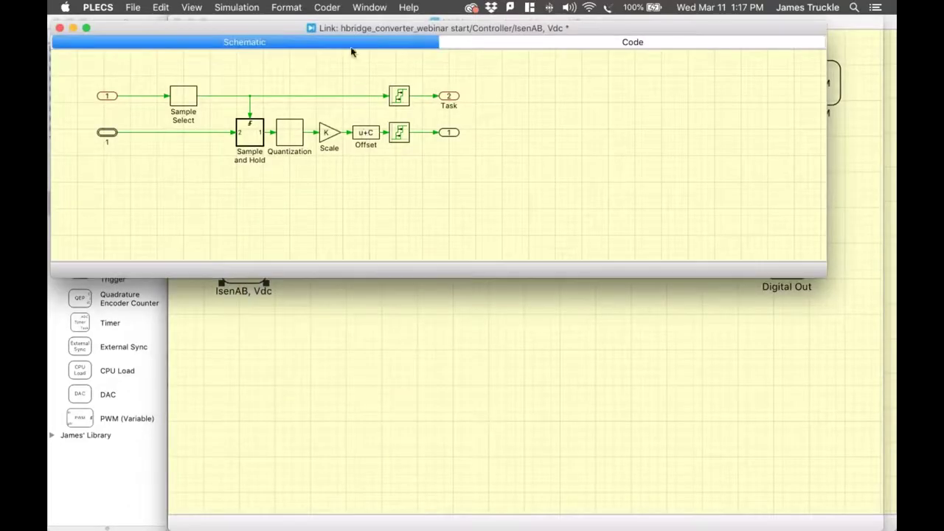
left_click_drag(347, 31, 402, 102)
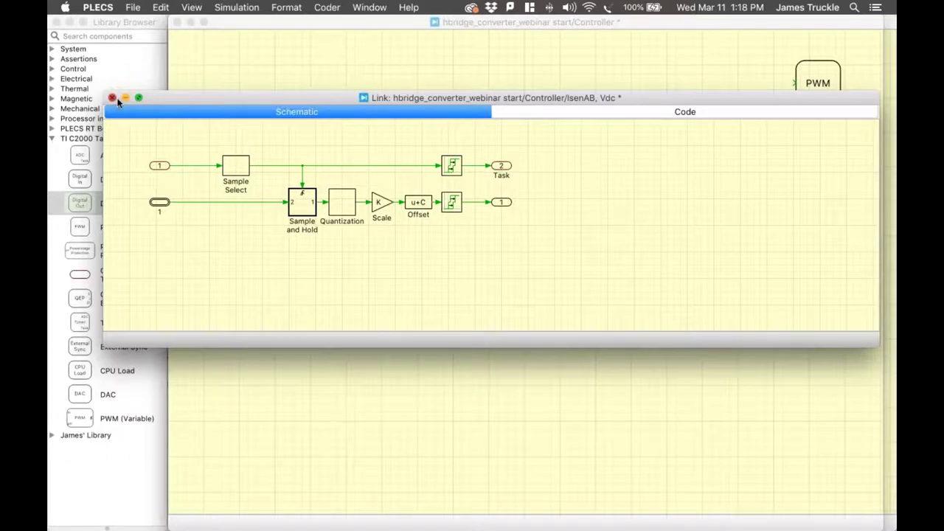
left_click(112, 98)
left_click(419, 163)
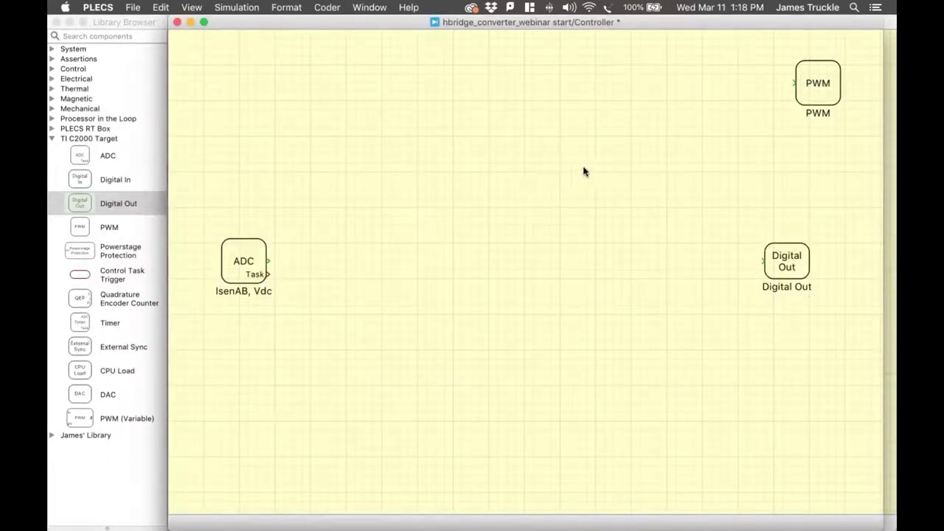
Open the PWM block parameters and review its symmetrical carrier type, carrier frequency and blanking time.
double_click(822, 88)
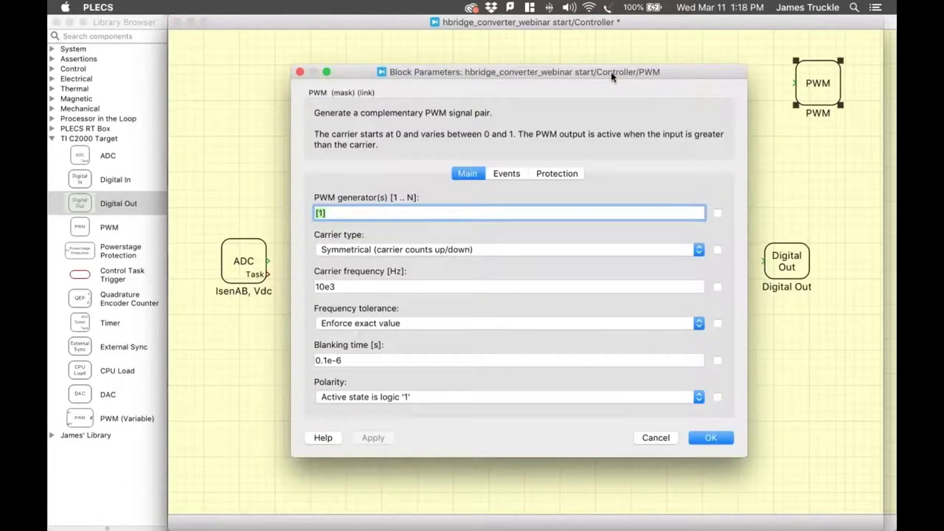
left_click_drag(610, 72, 604, 65)
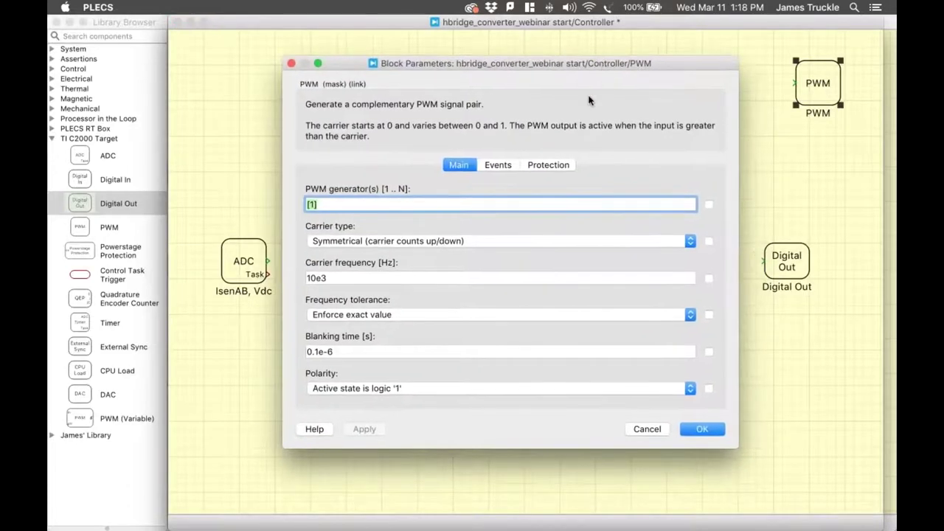
left_click(427, 203)
left_click(417, 246)
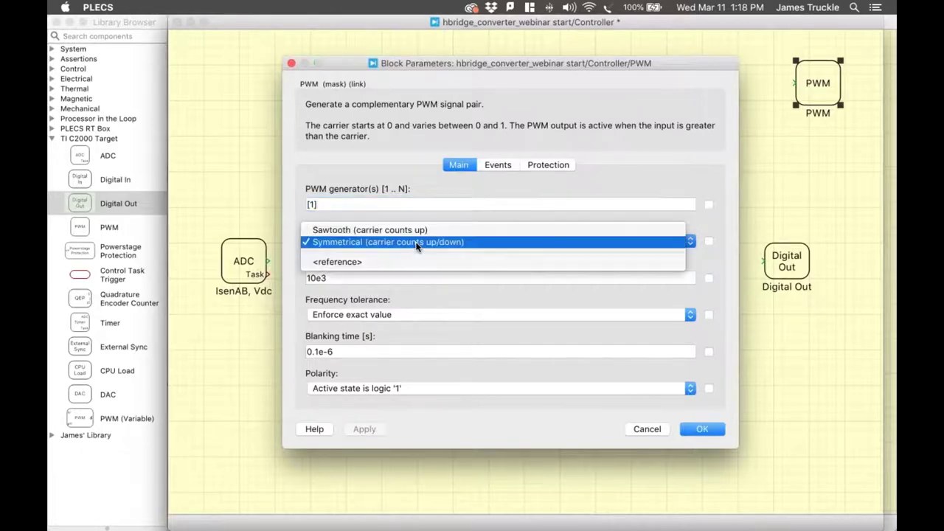
left_click(366, 275)
left_click(366, 279)
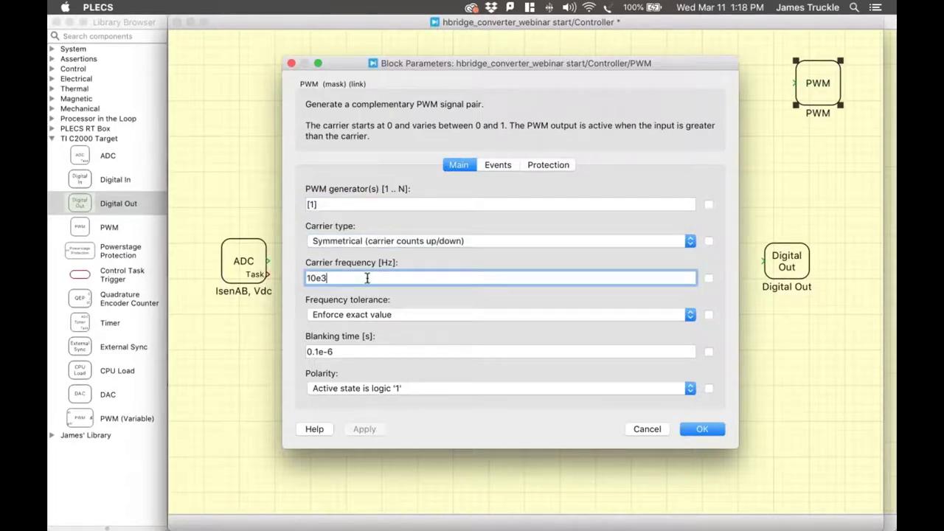
left_click(367, 351)
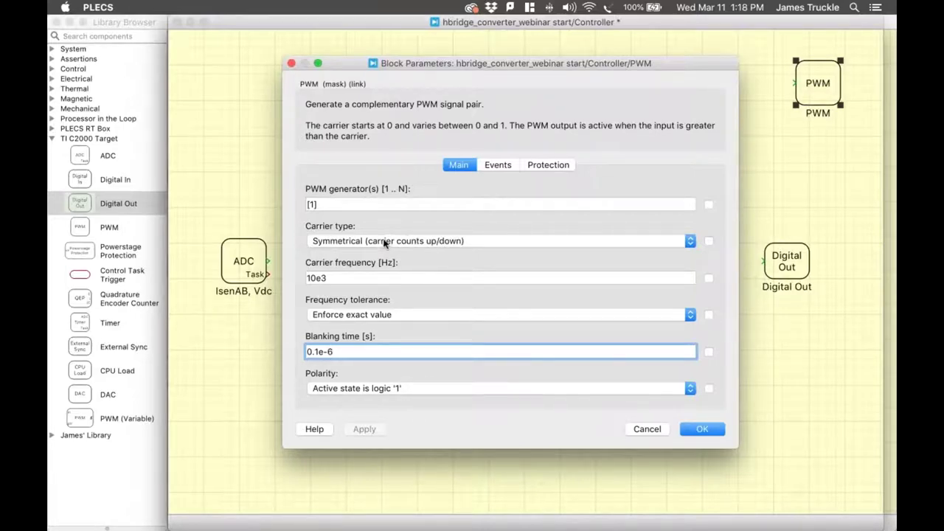
left_click(375, 278)
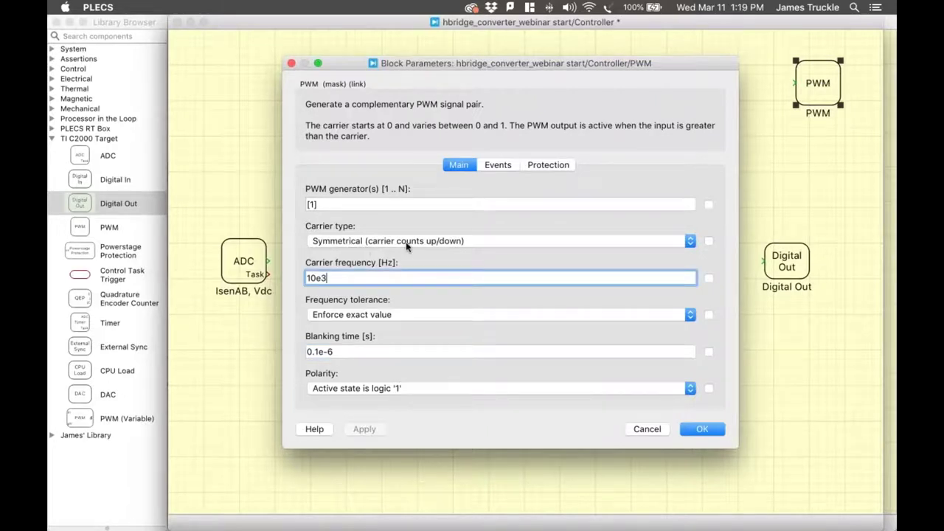
left_click(358, 349)
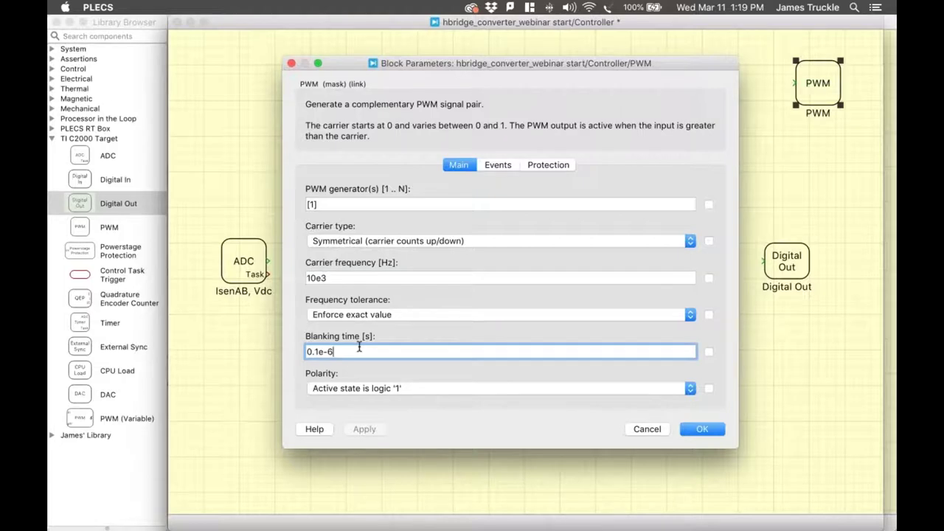
Change the PWM generator(s) value from [1] to [4, 5].
left_click(325, 205)
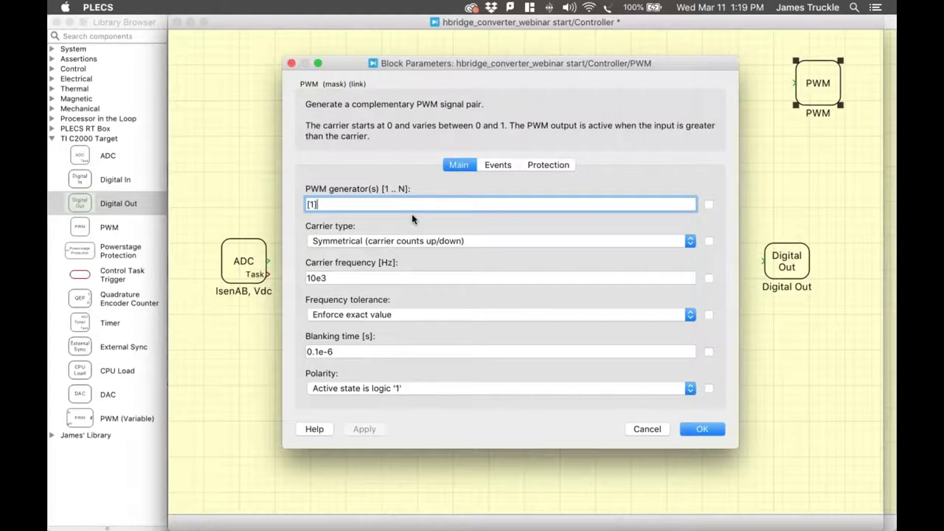
key("Left")
key("BackSpace")
type("4,5")
key("Left")
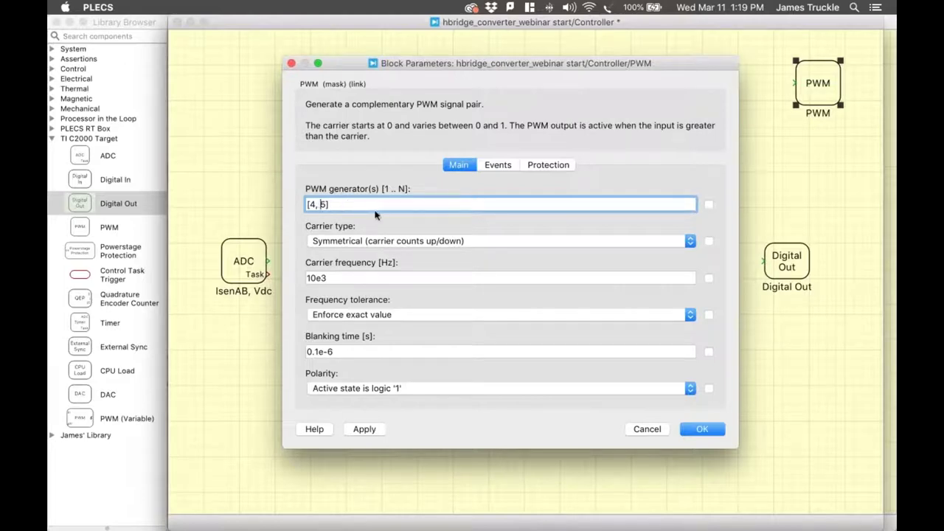
left_click(499, 165)
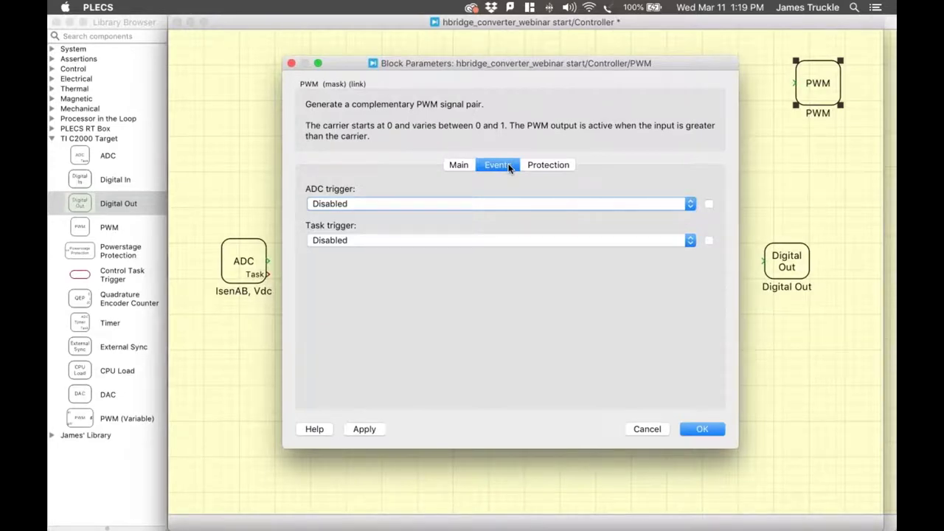
Set the PWM ADC trigger to Overflow, then close the dialog and the Controller window.
left_click(490, 203)
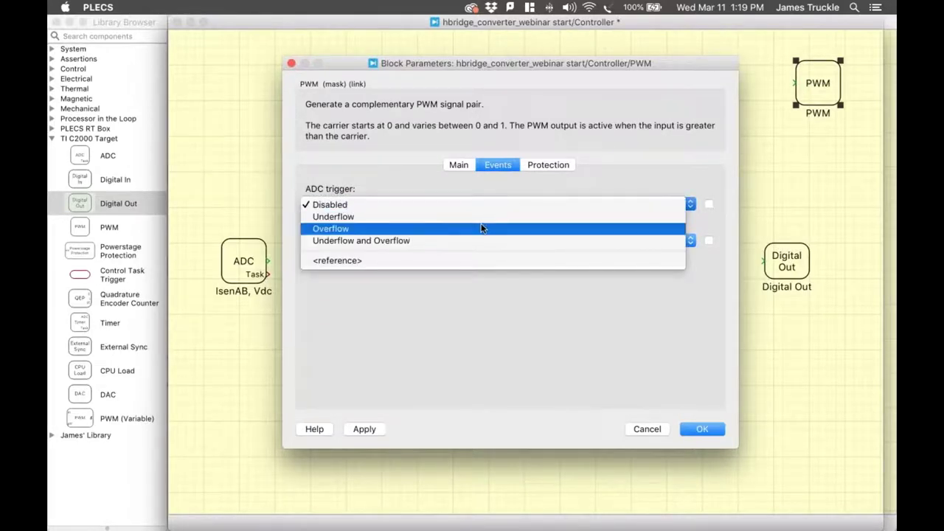
left_click(481, 229)
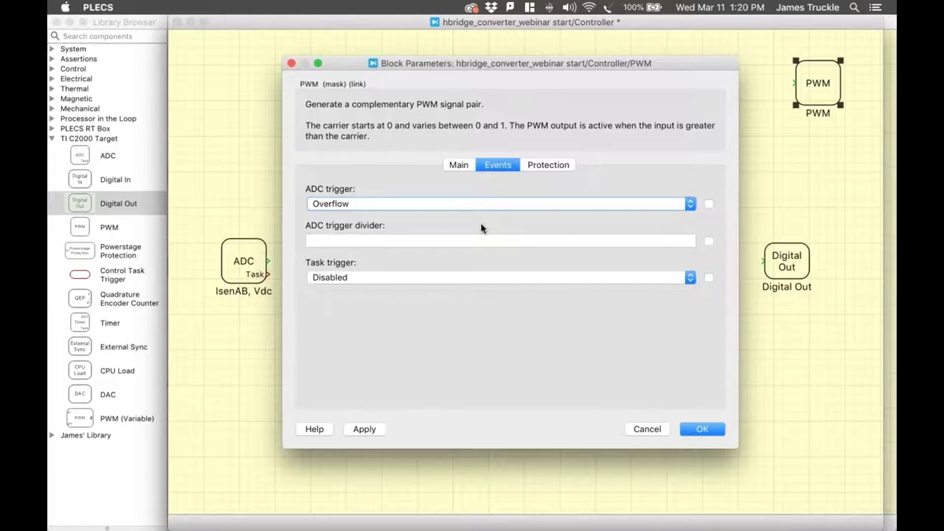
left_click(470, 168)
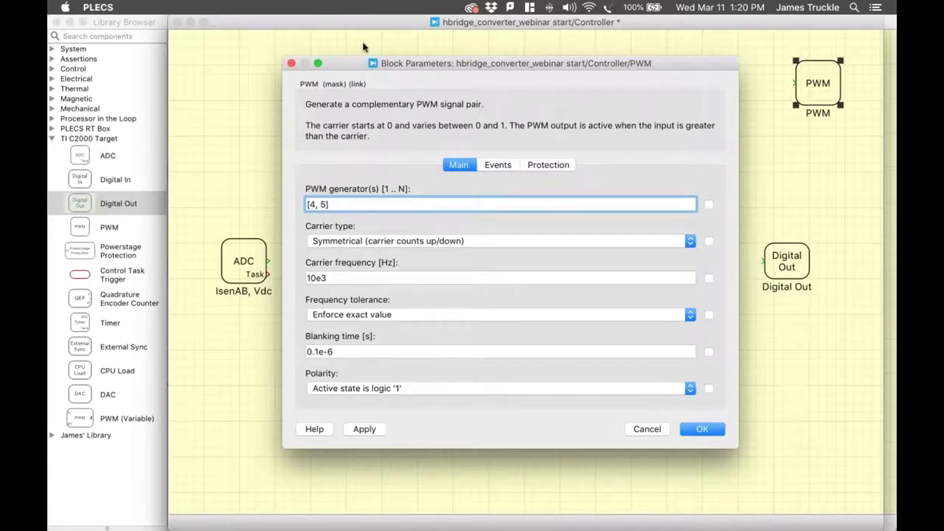
key("Return")
key("super+w")
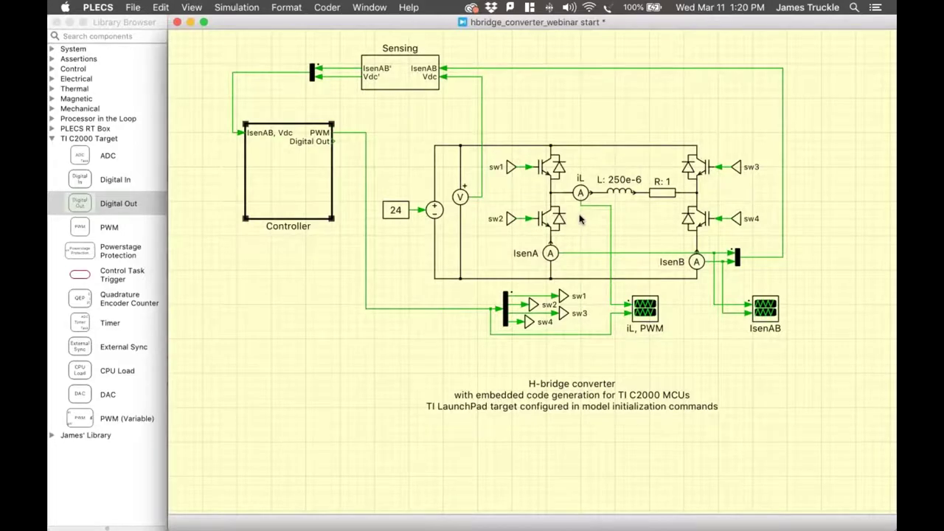
Reopen the PWM block's Events settings and apply them so it gains an ADC trigger output port.
double_click(306, 158)
left_click_drag(351, 40, 351, 20)
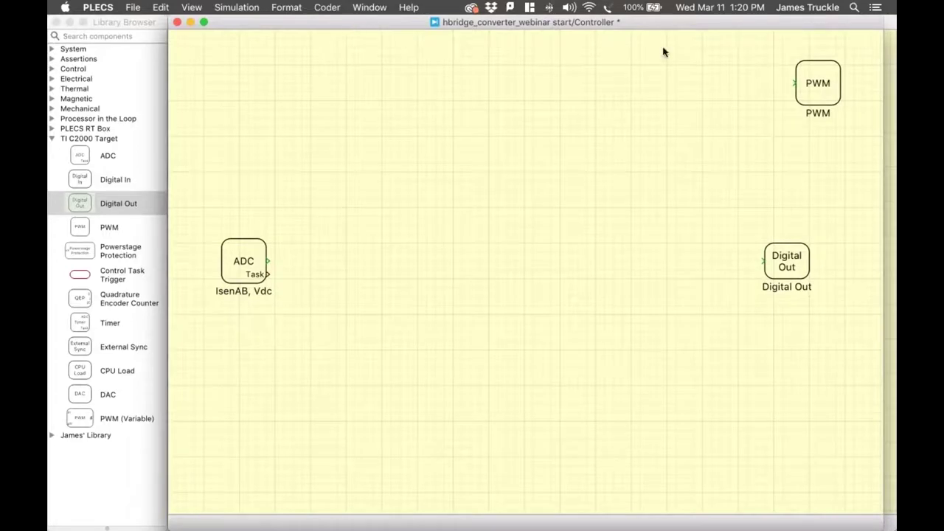
double_click(824, 74)
left_click(504, 163)
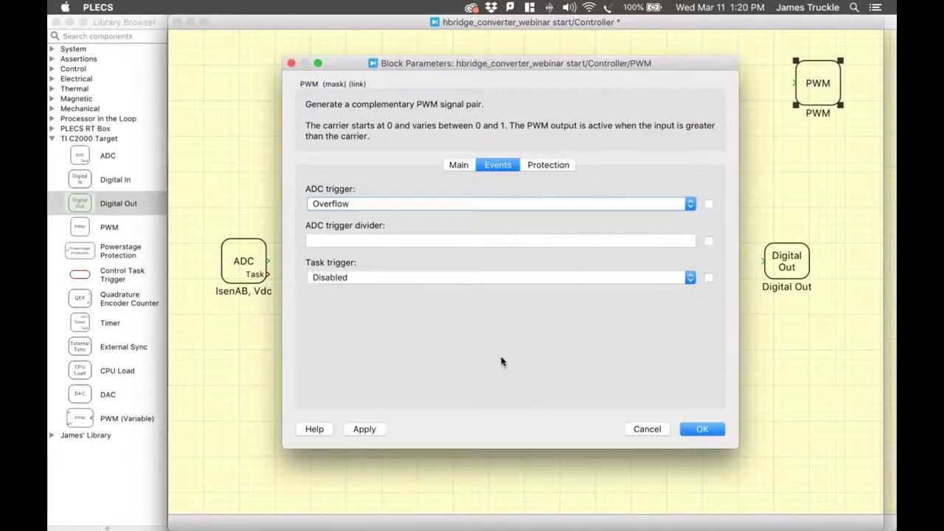
left_click(371, 429)
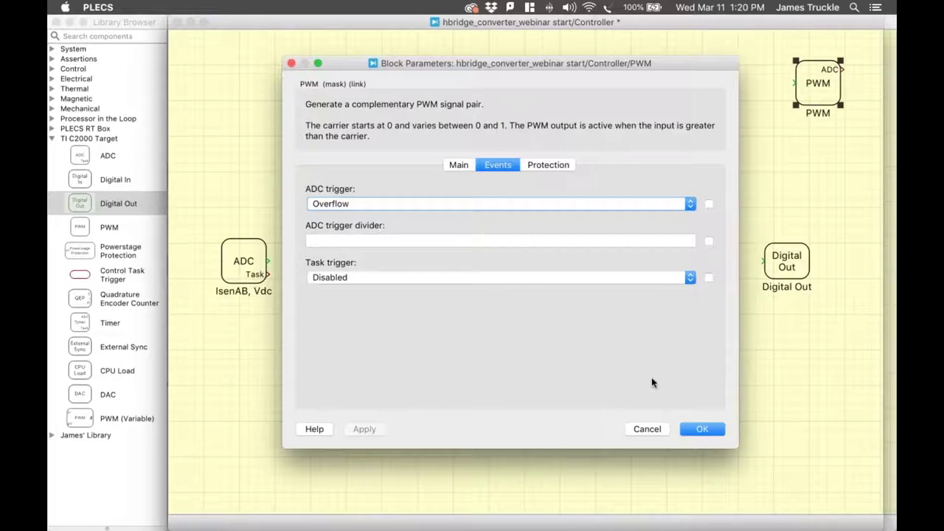
left_click(701, 429)
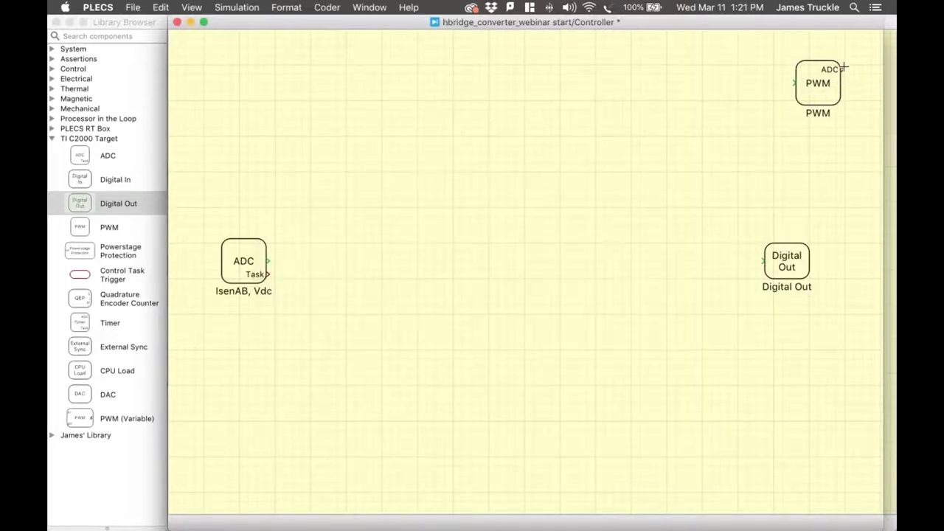
Wire the PWM block's ADC trigger output into the IsenAB, Vdc ADC block.
left_click_drag(842, 69, 241, 234)
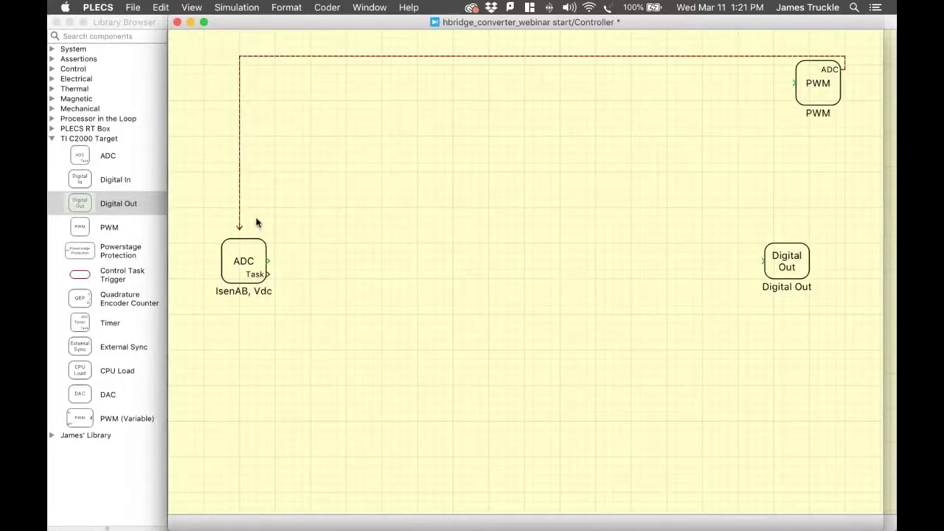
left_click(831, 89)
Open the ADC block's parameters and review its scale, offset and input channel settings.
double_click(254, 252)
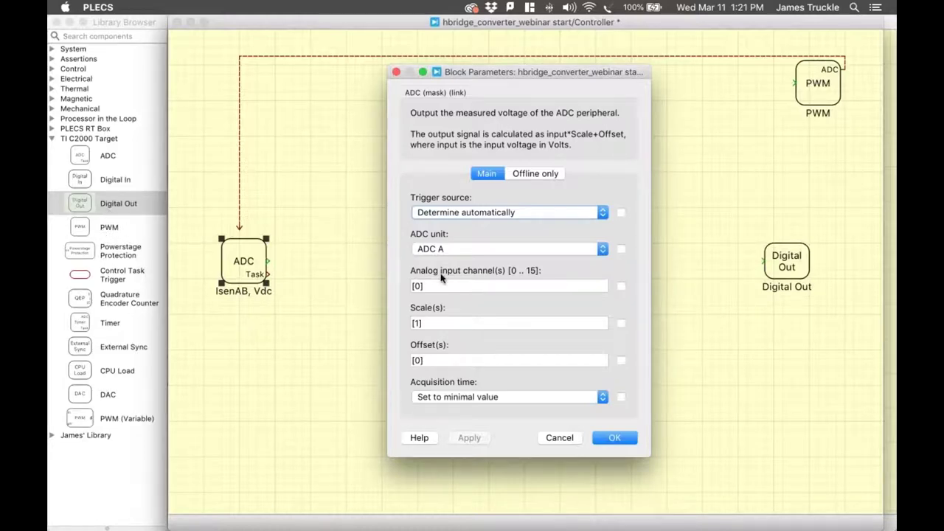
left_click(450, 321)
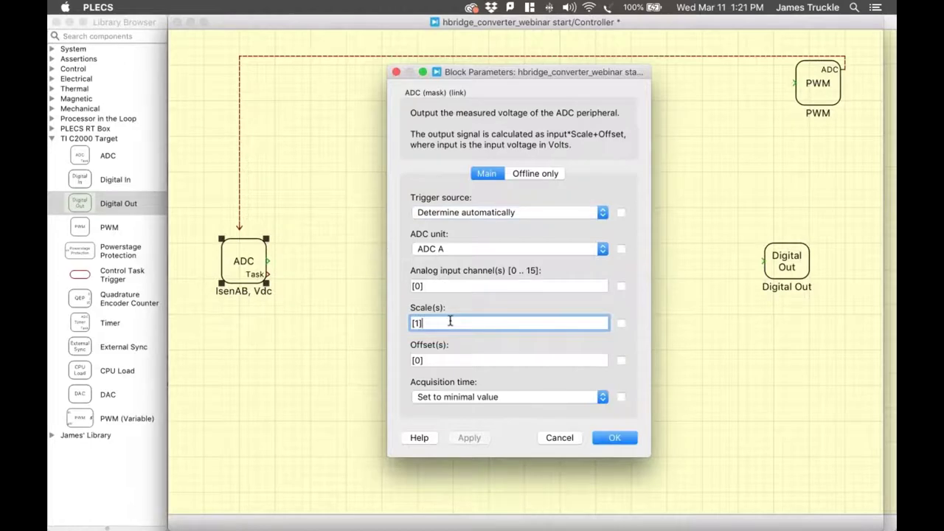
left_click(447, 360)
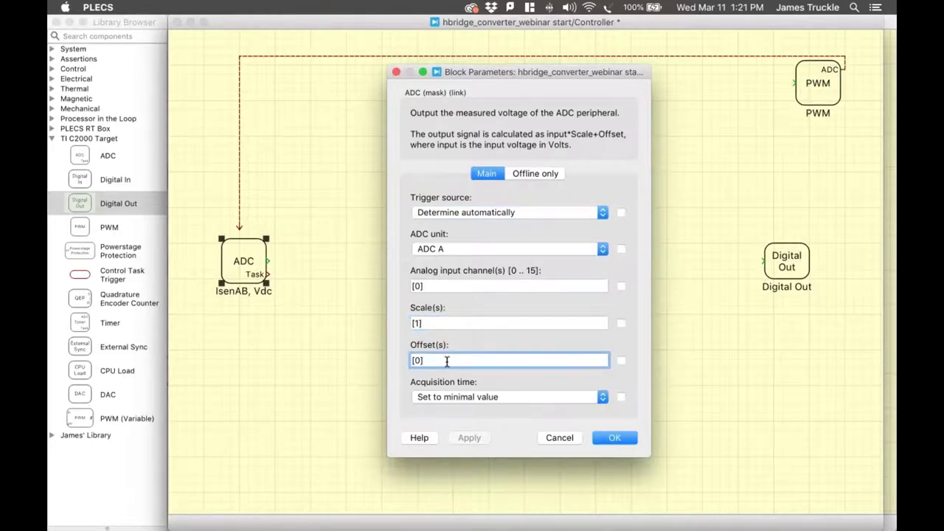
left_click(447, 286)
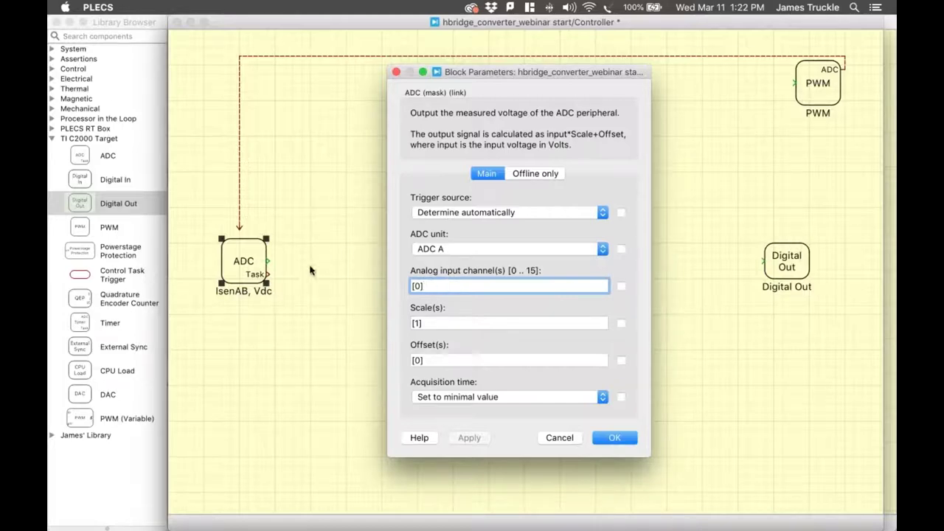
Keep ADC unit A and change the analog input channels from [0] to [3,11,15].
left_click(457, 249)
left_click(457, 251)
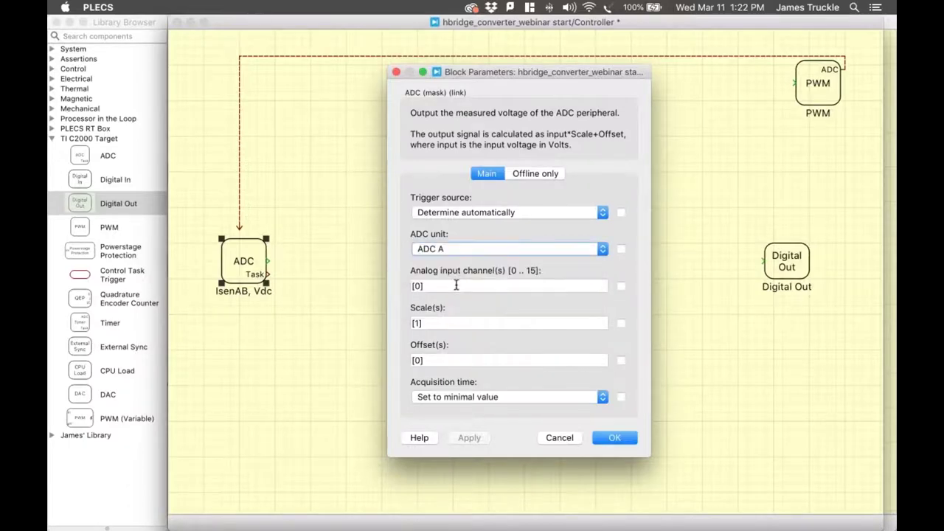
left_click(456, 286)
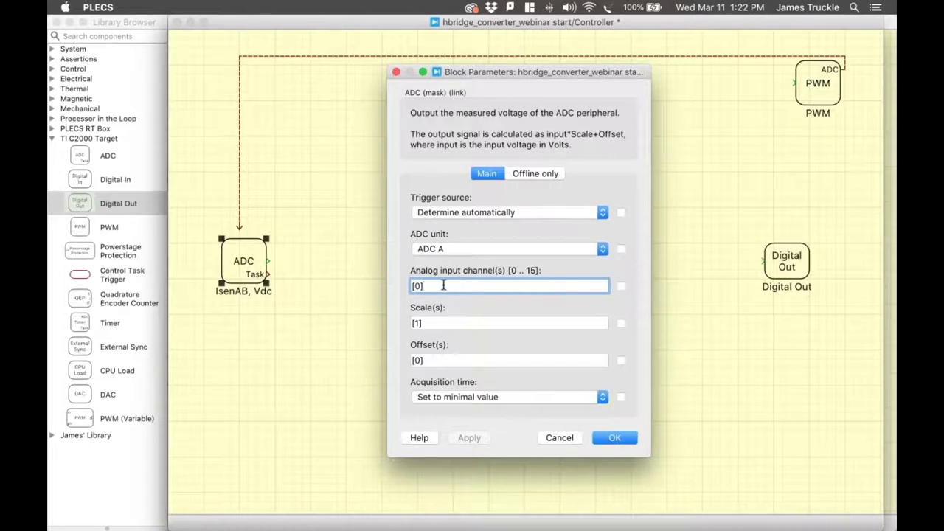
left_click(422, 286)
key("BackSpace")
type("3,")
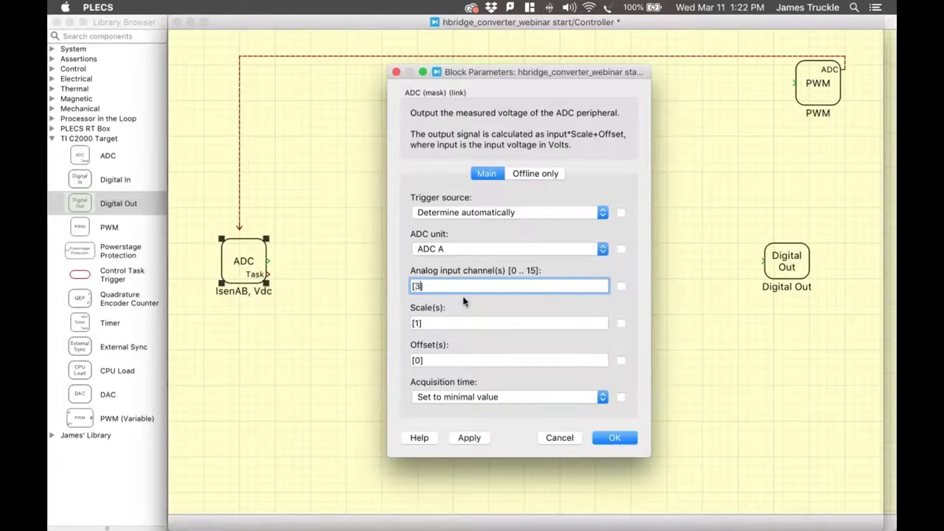
type("11,15")
left_click(452, 323)
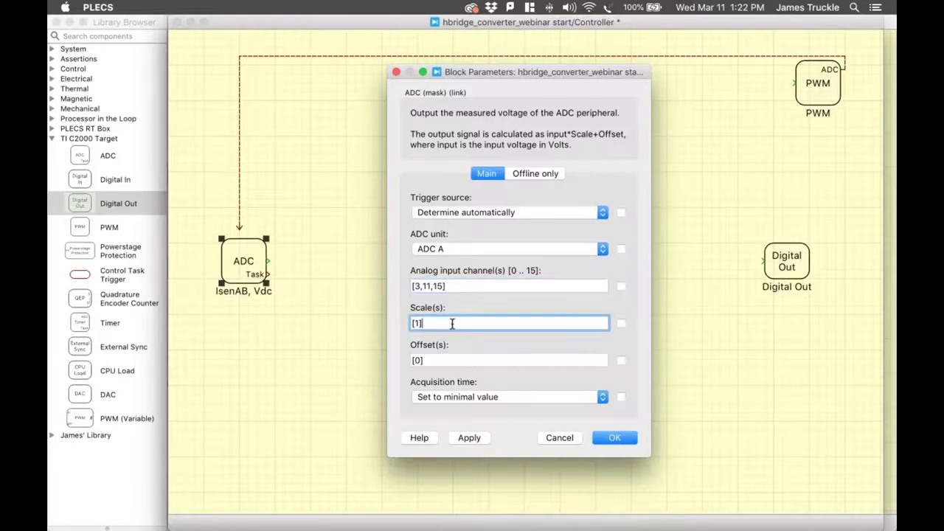
Replace the ADC scale [1] with [ADC_SCALE] and the offset [0] with [ADC_OFFSET].
key("BackSpace")
key("BackSpace")
type("ADC_SCALE")
left_click(417, 360)
key("BackSpace")
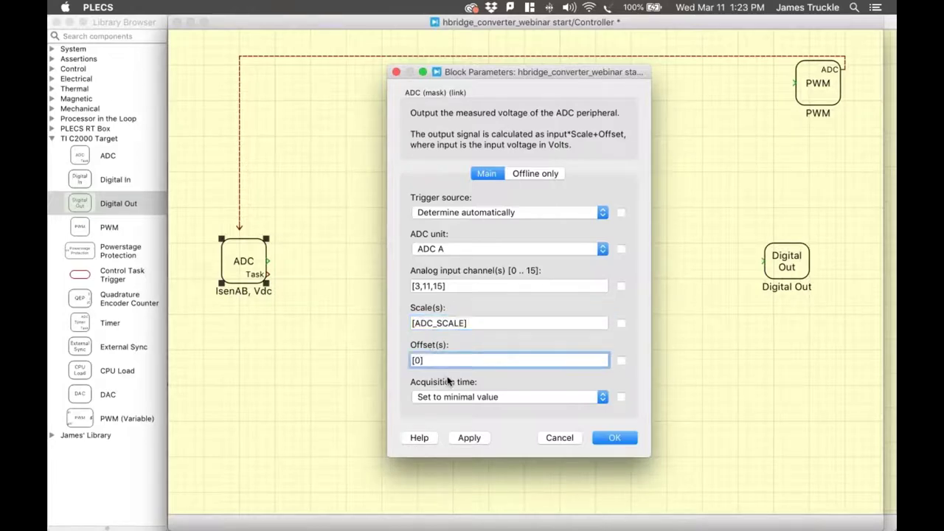
type("ADC_OFFSET")
left_click(451, 215)
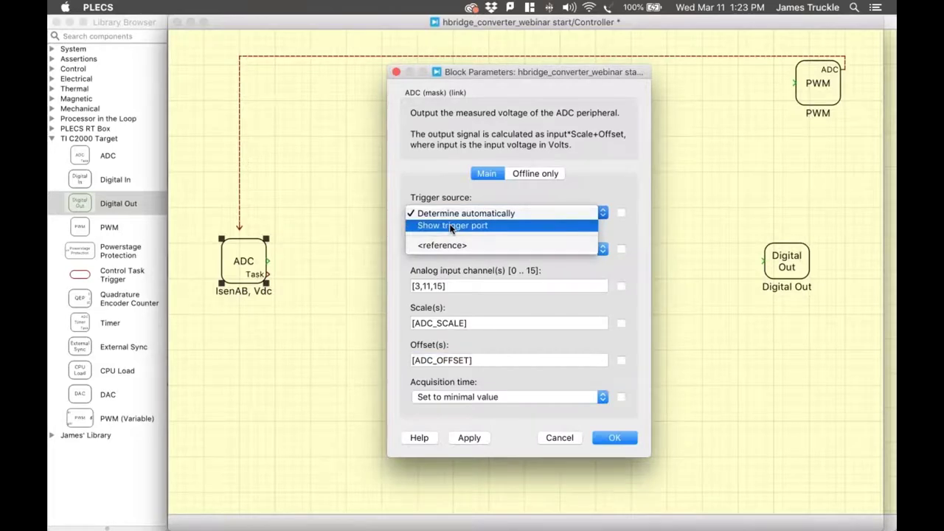
Set the ADC trigger source to Show trigger port, apply, and move the ADC block down.
left_click(451, 226)
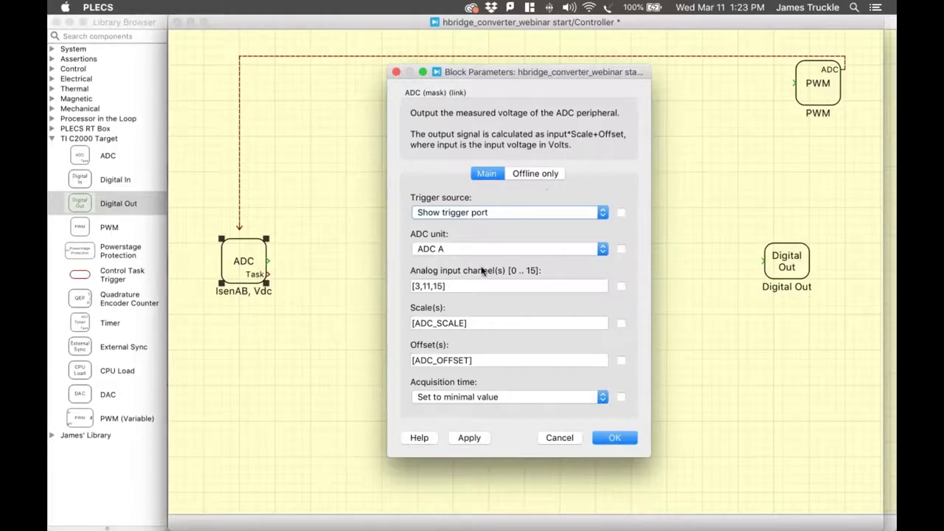
left_click(471, 442)
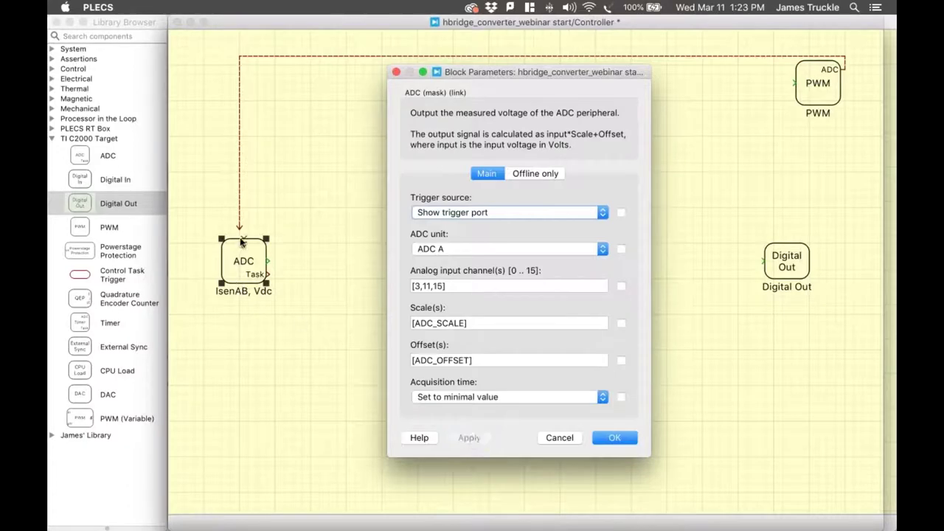
key("Return")
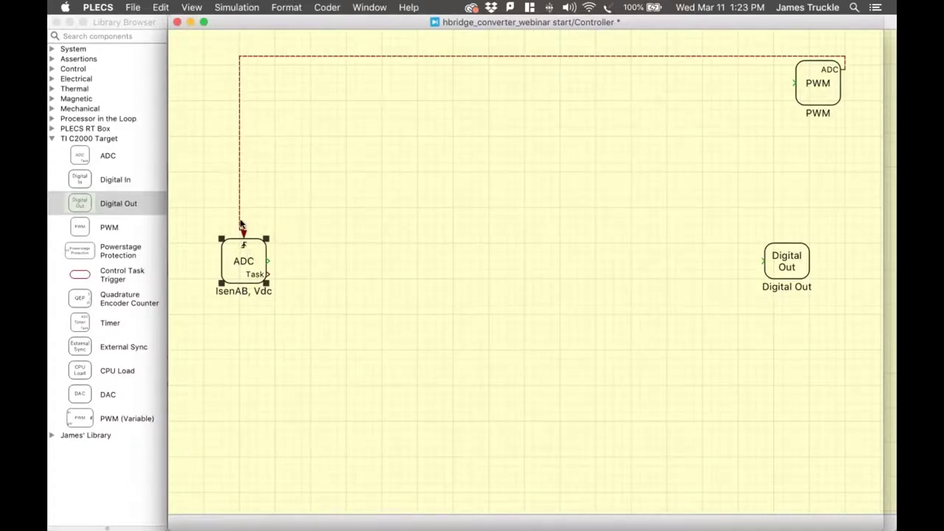
left_click_drag(249, 256, 245, 274)
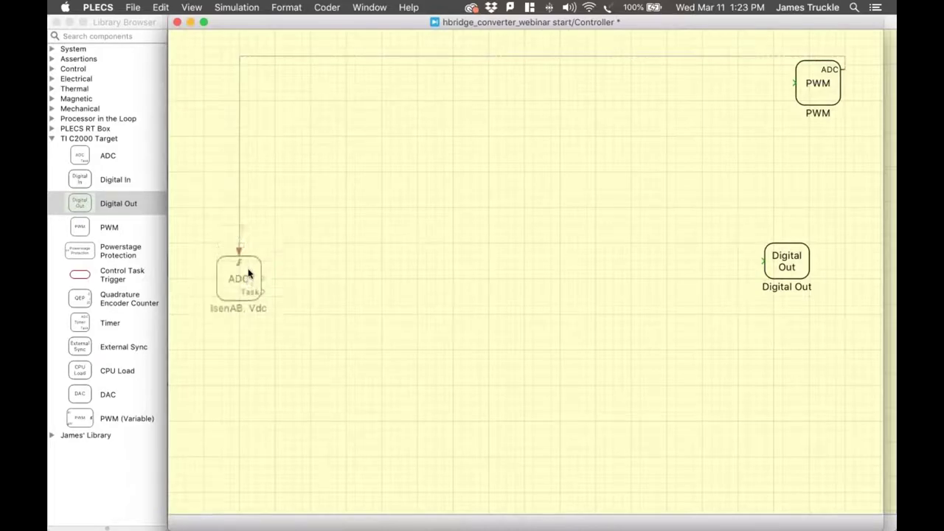
left_click(241, 228)
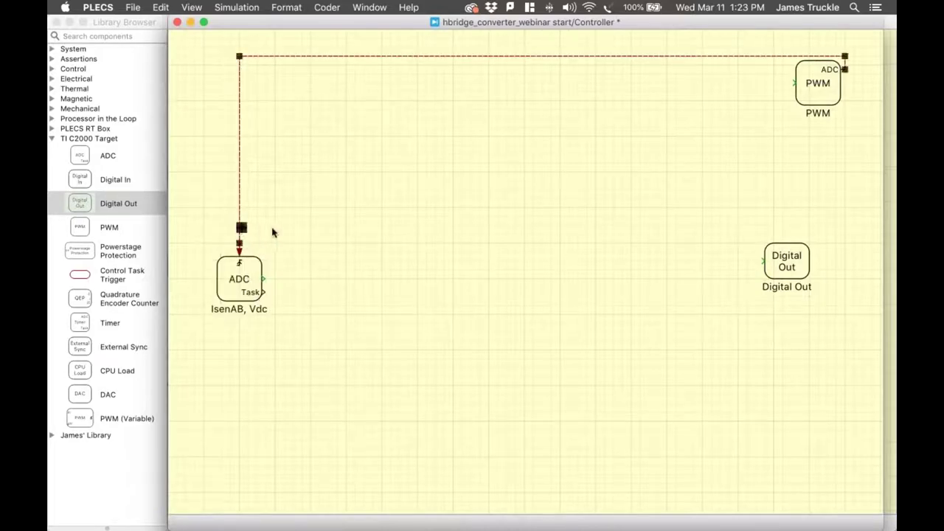
left_click(273, 233)
left_click(249, 276)
left_click_drag(248, 275, 249, 285)
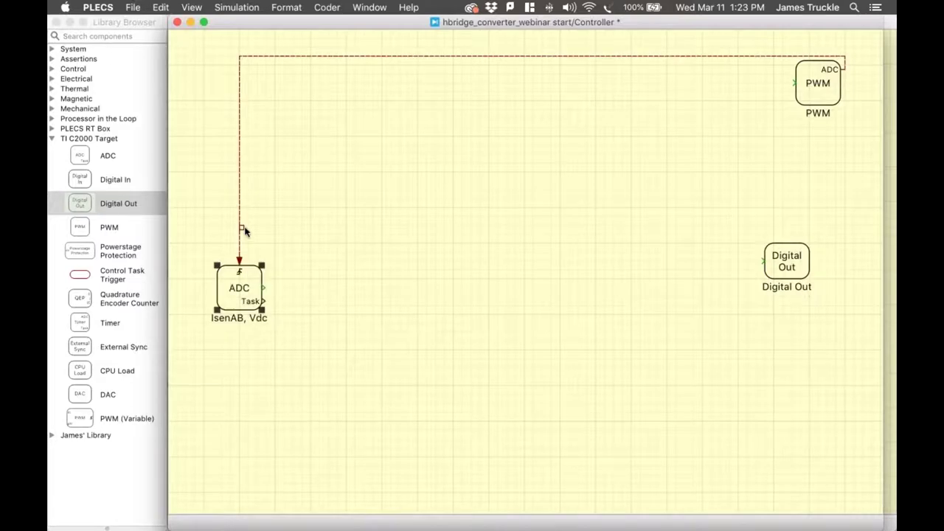
Reroute the PWM's ADC output into the new trigger port along the top and start an ADC output wire.
left_click(240, 227)
left_click_drag(238, 228, 241, 227)
key("Delete")
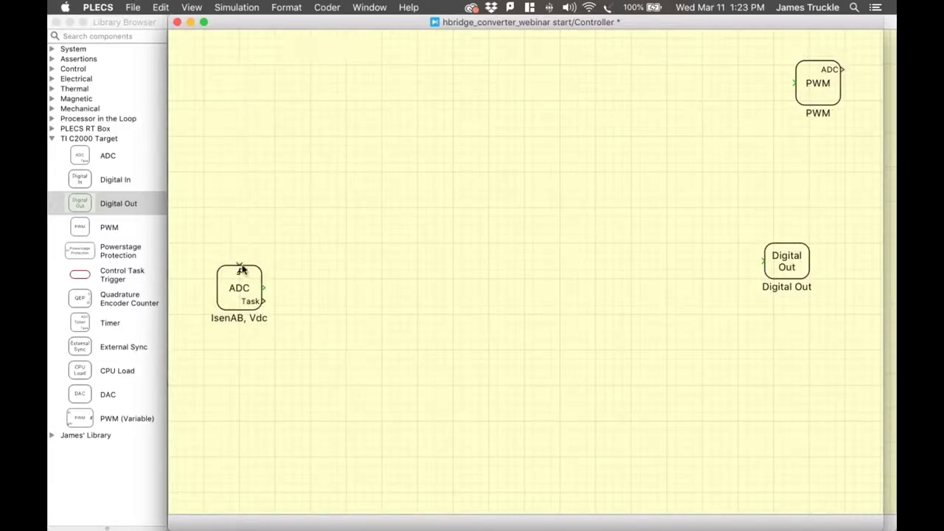
left_click_drag(240, 262, 830, 73)
left_click_drag(694, 167, 673, 39)
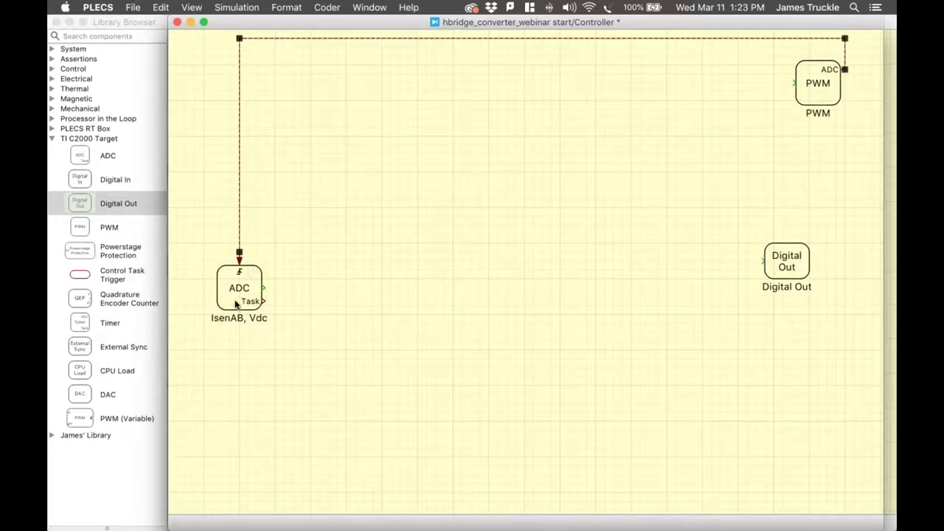
mouse_move(263, 301)
left_mouse_down()
mouse_move(266, 289)
mouse_move(294, 288)
left_mouse_up()
Place a System Signal Demultiplexer on the ADC output wire, just right of the ADC block.
double_click(74, 49)
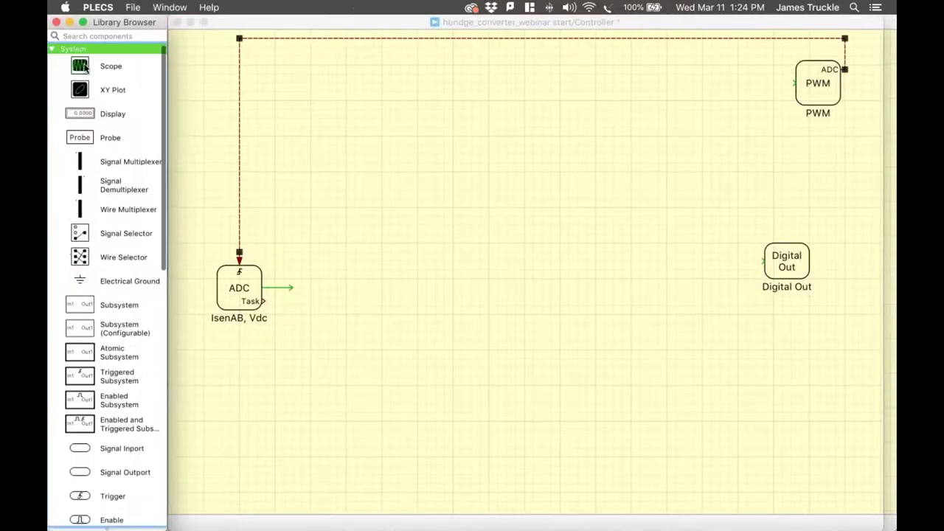
left_click(133, 193)
left_click_drag(133, 197, 288, 254)
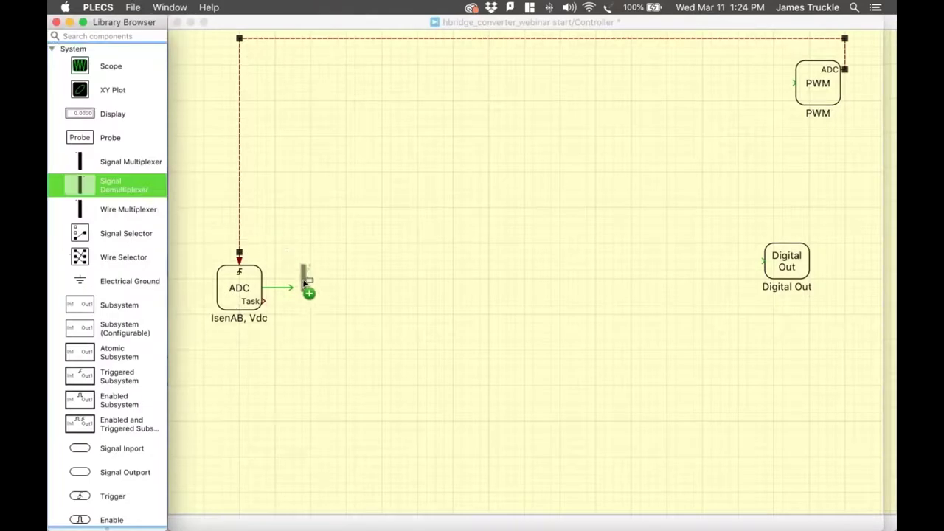
left_click_drag(301, 288, 301, 288)
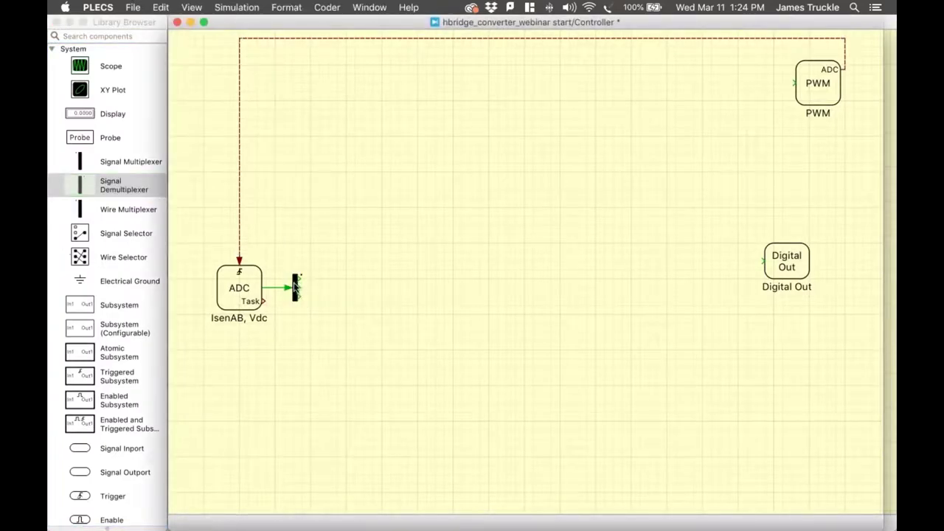
left_click(297, 288)
left_click_drag(309, 287, 330, 287)
left_click_drag(263, 301, 285, 336)
right_click(120, 147)
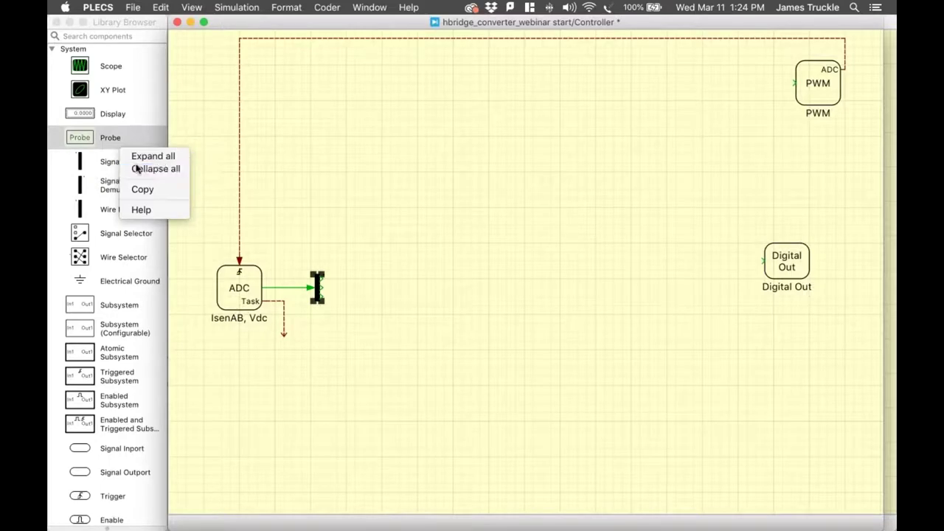
Add a TI C2000 Control Task Trigger below the ADC and wire the ADC's Task output to it.
left_click(135, 168)
double_click(99, 139)
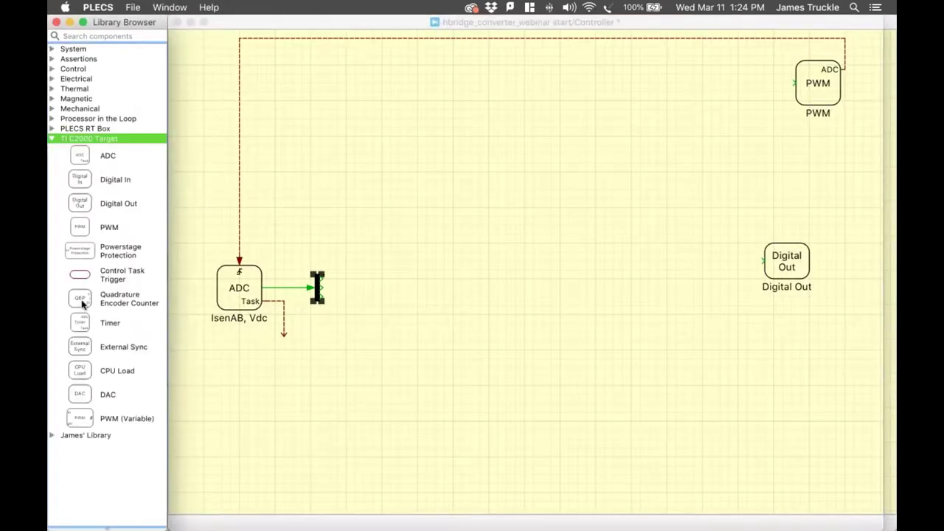
left_click_drag(92, 273, 317, 340)
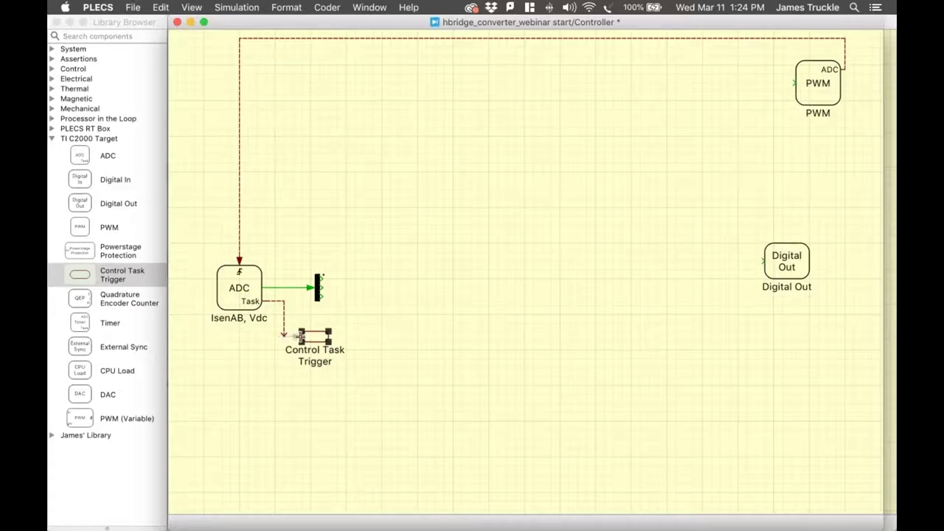
left_click_drag(301, 337, 267, 301)
double_click(81, 49)
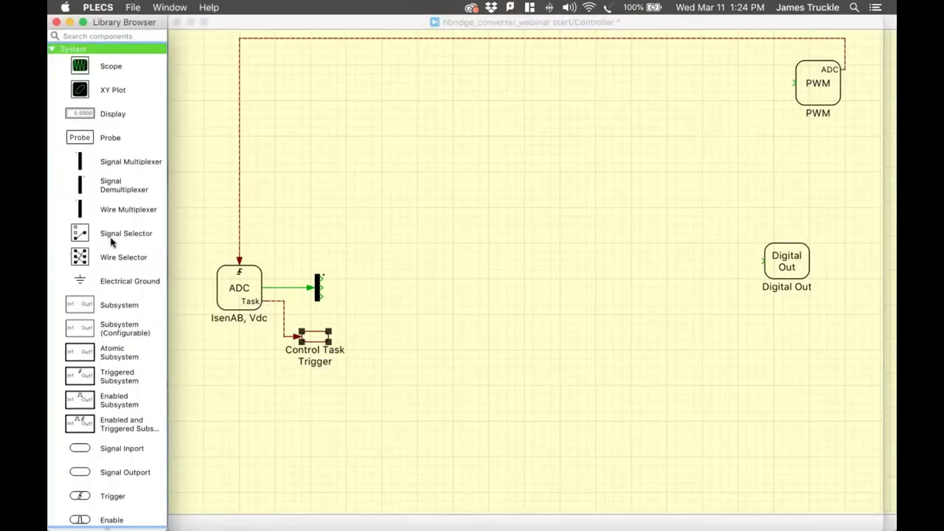
Attach a Signal Goto tagged Vdc to one output of the ADC demultiplexer.
scroll(103, 417, "down", 5)
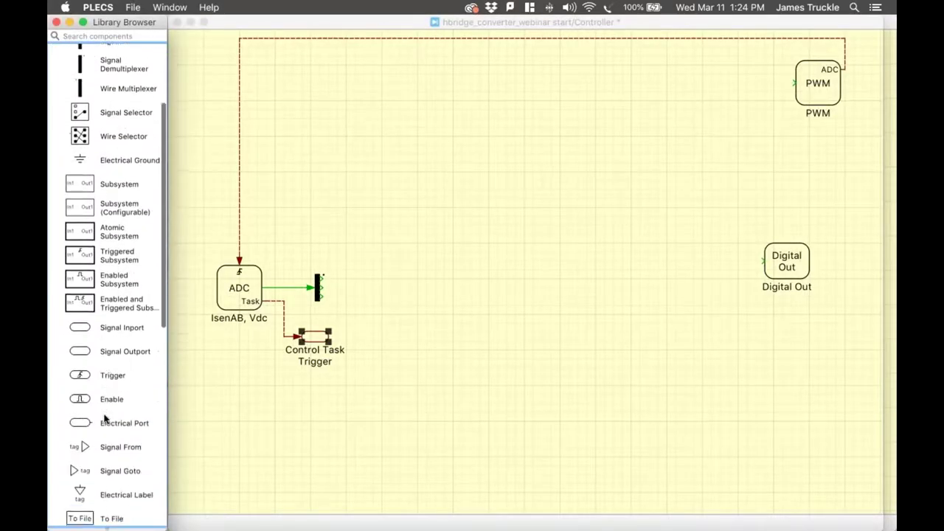
mouse_move(105, 453)
left_mouse_down()
mouse_move(107, 467)
mouse_move(322, 341)
mouse_move(355, 305)
mouse_move(333, 301)
mouse_move(346, 306)
left_mouse_up()
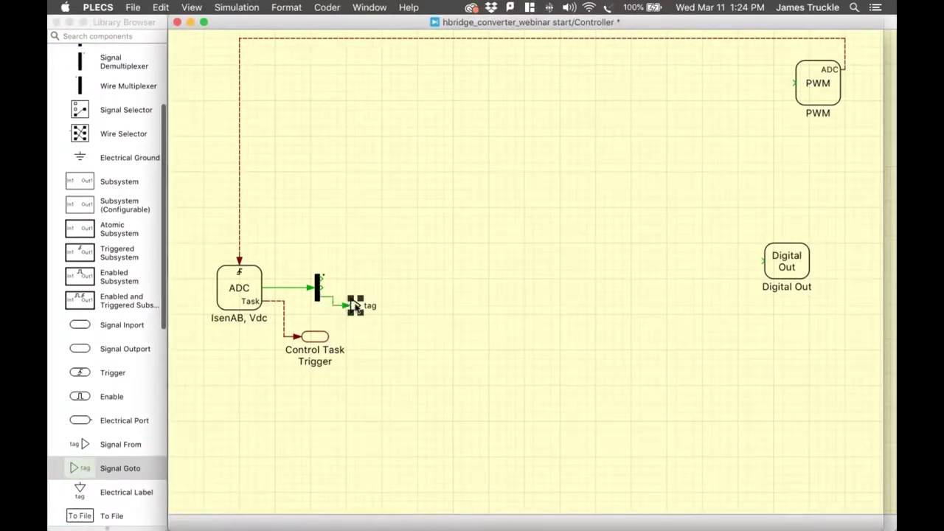
double_click(356, 306)
type("Vdc")
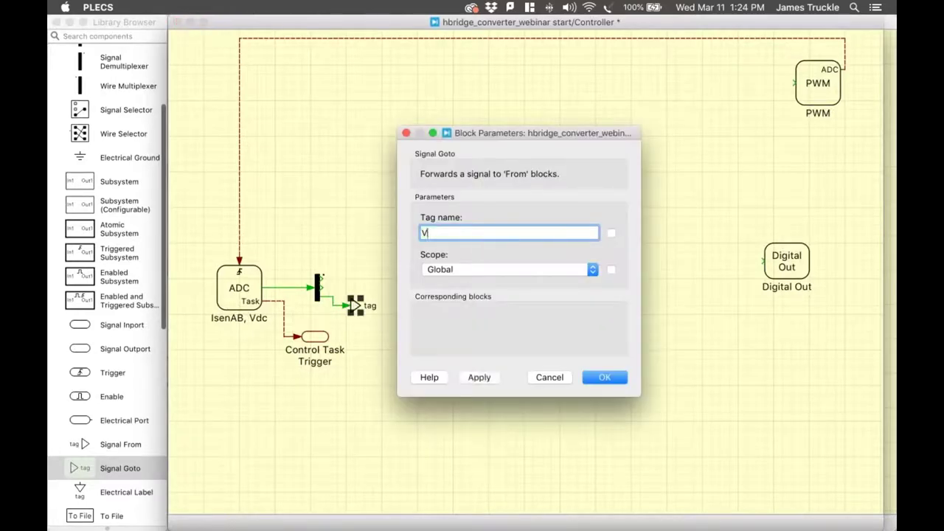
left_click(472, 377)
left_click(605, 378)
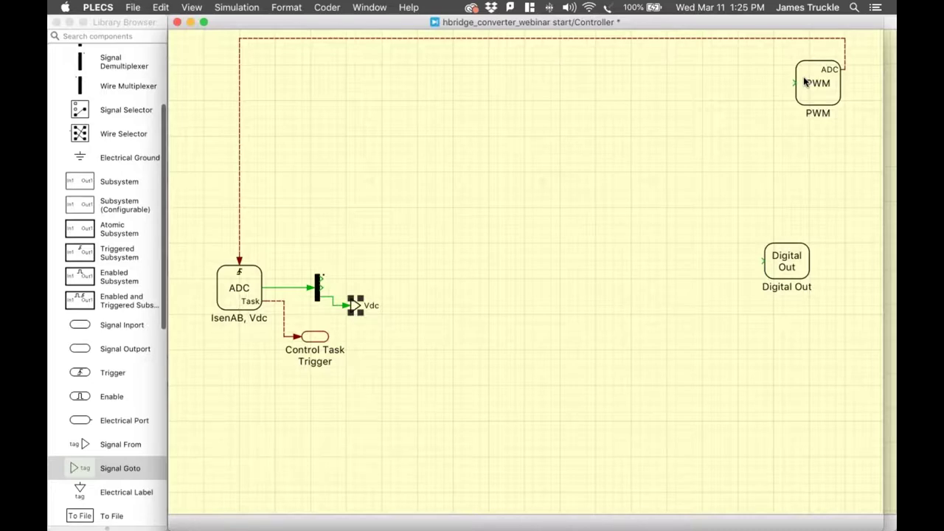
left_click(133, 36)
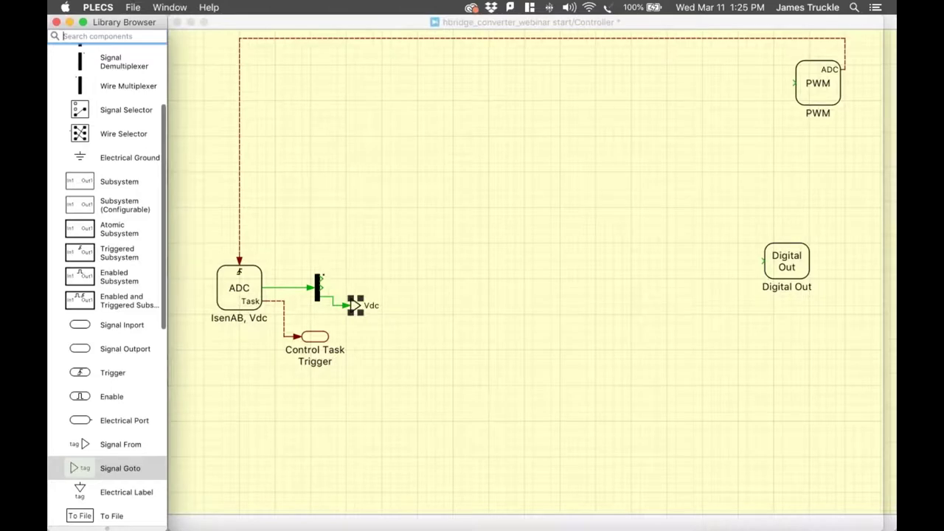
Place a Constant block with value 12 near the PWM block.
type("const")
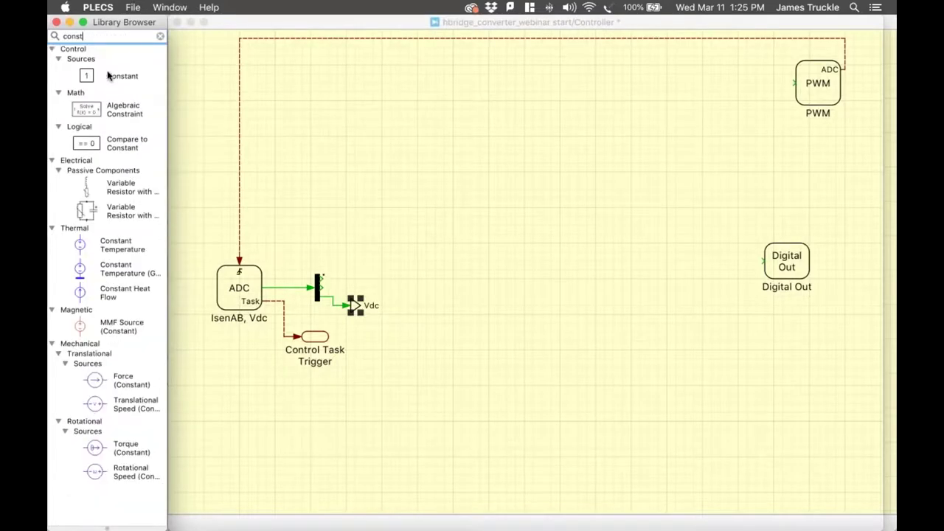
left_click_drag(111, 74, 702, 118)
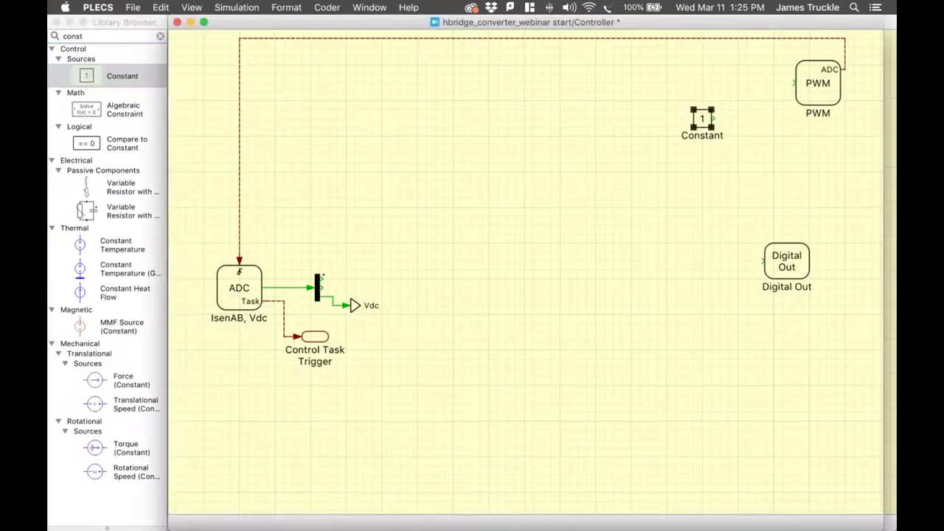
double_click(703, 119)
type("12")
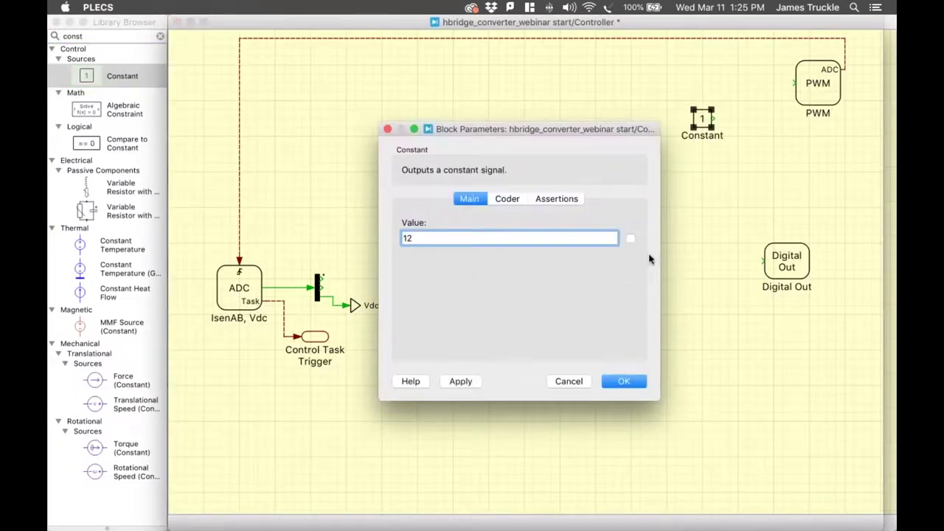
left_click(618, 381)
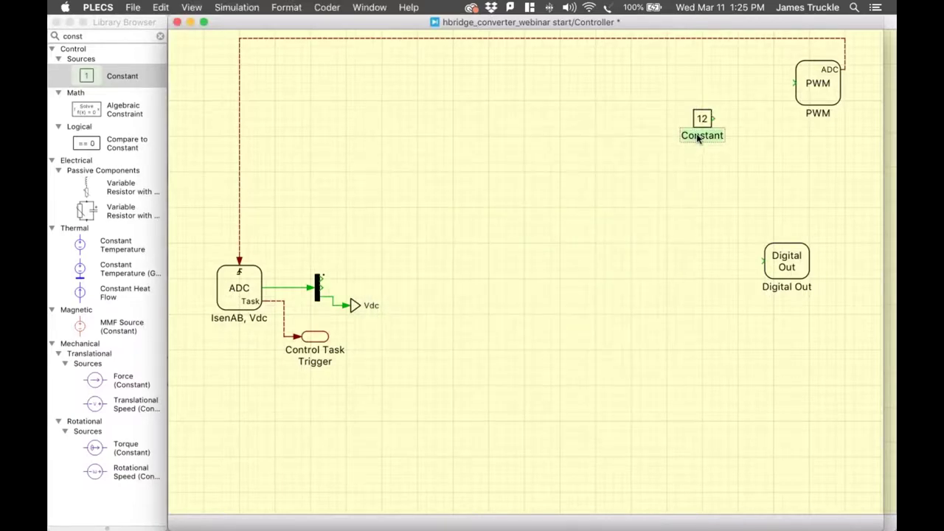
Label the constant '12V Bias / Right Leg / Duty Cycle' on three lines.
left_click(697, 134)
type("12V Bias")
key("Return")
type("Right Leg")
key("Return")
type("Duty Cycle")
left_click(701, 197)
left_click(133, 36)
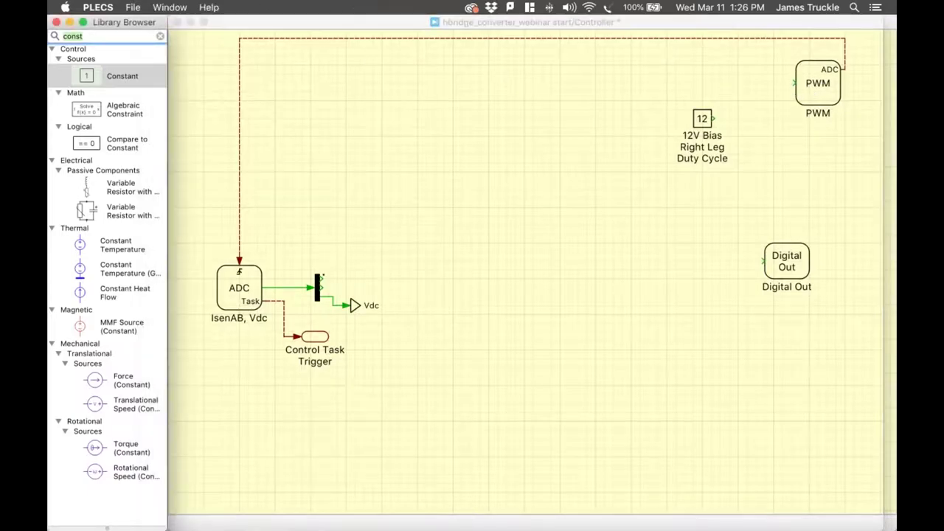
Place a two-input Signal Multiplexer beside PWM and wire the 12 constant into it.
type("mult")
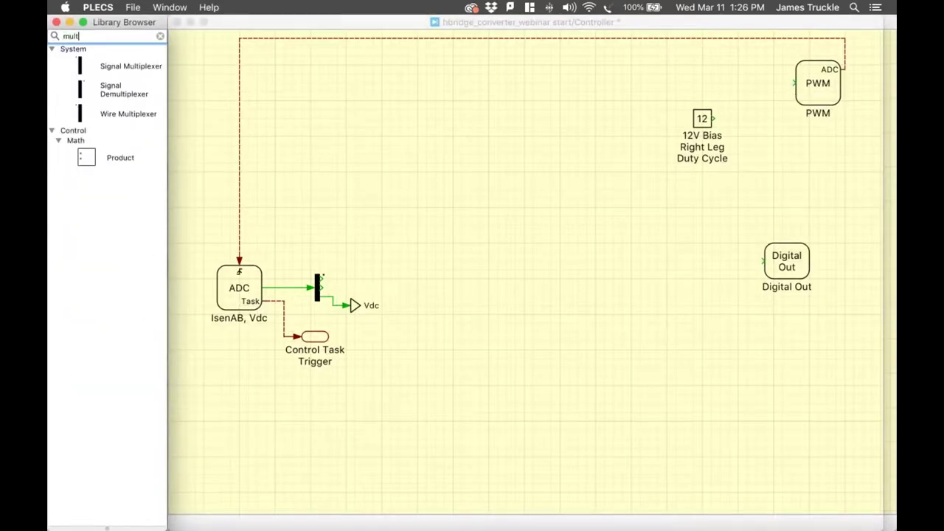
left_click(163, 68)
left_click_drag(162, 68, 735, 87)
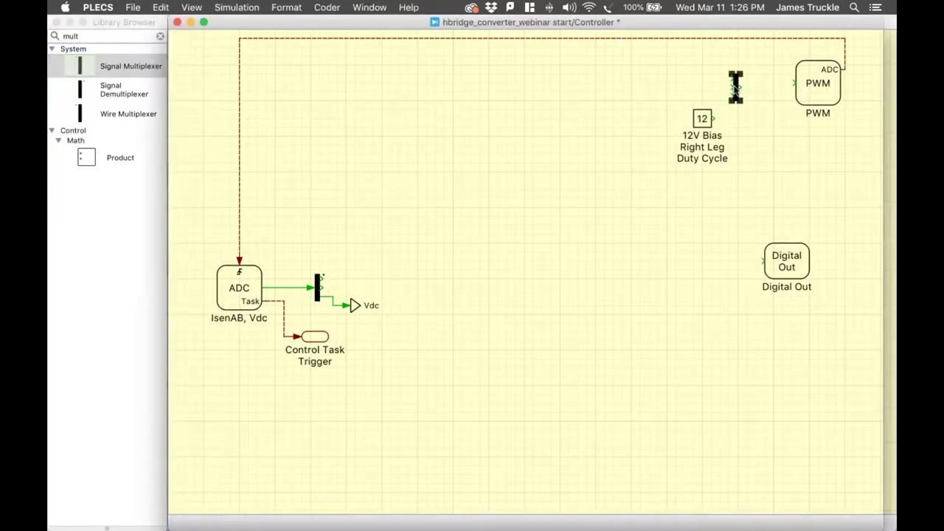
double_click(736, 86)
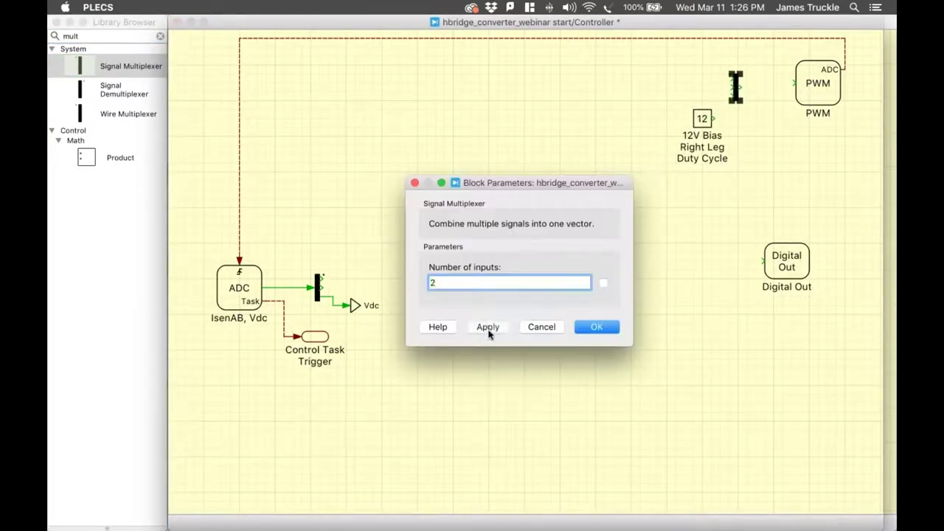
left_click(489, 333)
left_click(589, 324)
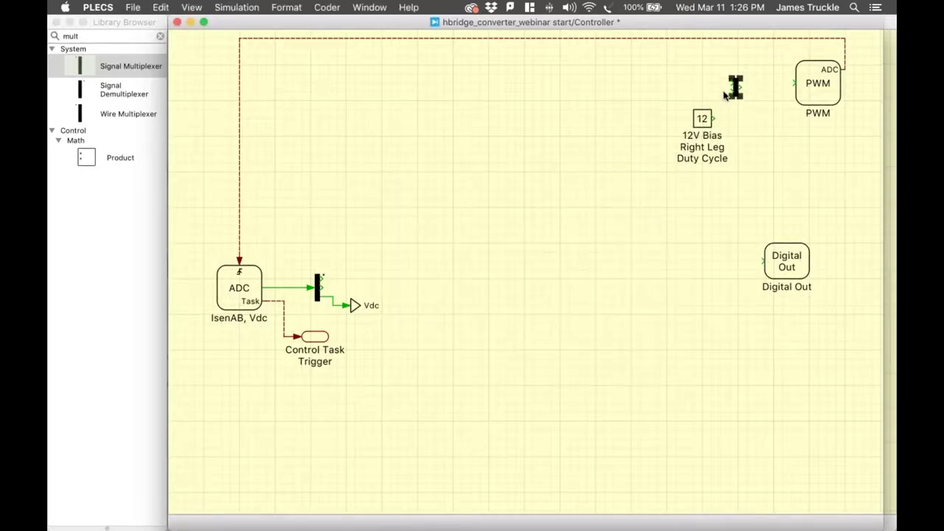
mouse_move(742, 86)
left_mouse_down()
mouse_move(776, 83)
mouse_move(743, 86)
left_mouse_up()
left_click_drag(731, 89, 713, 119)
double_click(118, 36)
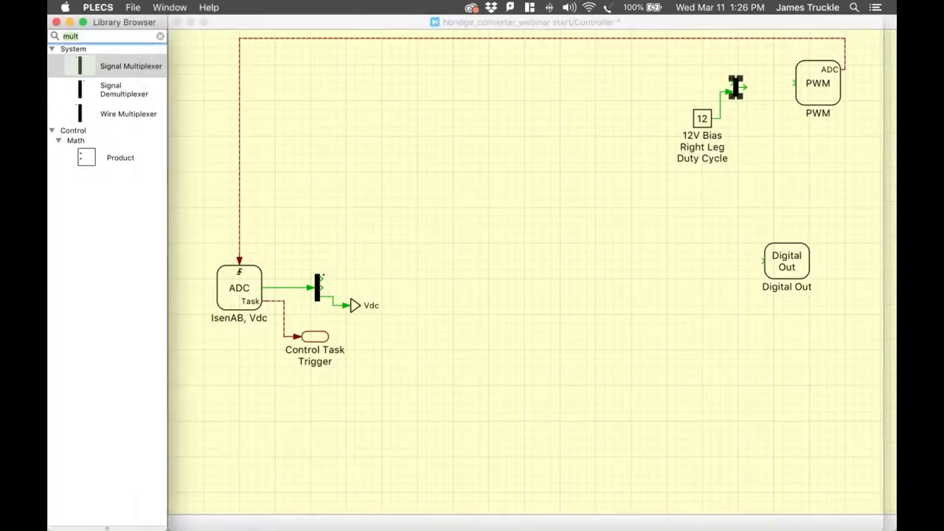
Insert a Divide block between the multiplexer and PWM, shifting the constant and multiplexer left.
type("divi")
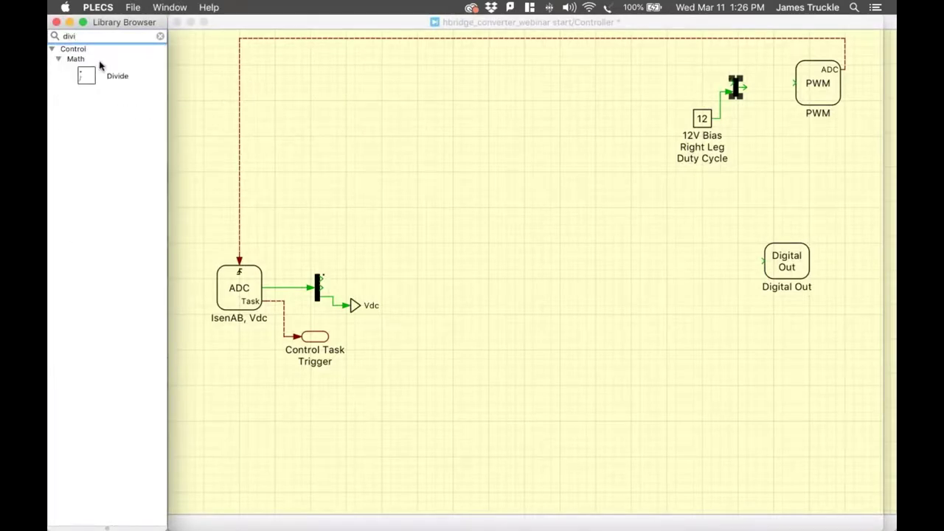
left_click_drag(86, 75, 772, 90)
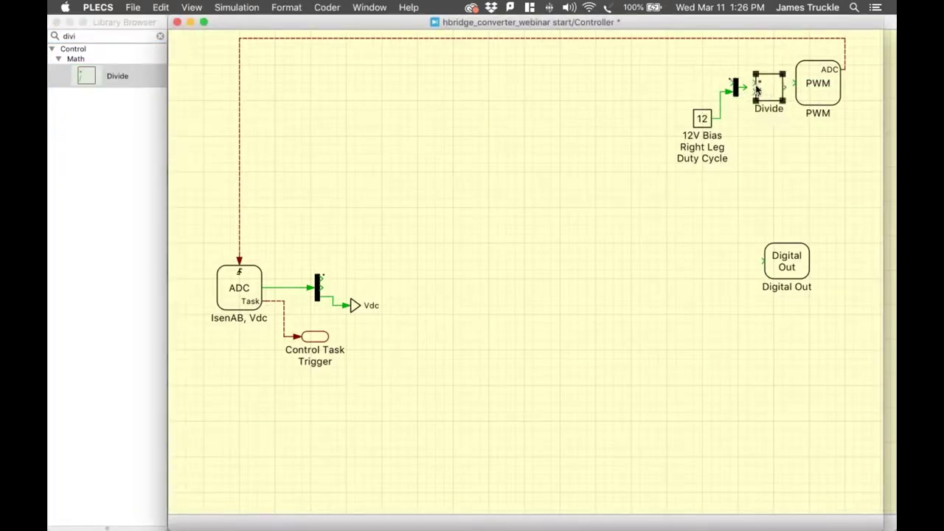
left_click_drag(748, 75, 694, 153)
left_click_drag(735, 88, 713, 88)
left_click_drag(771, 90, 830, 90)
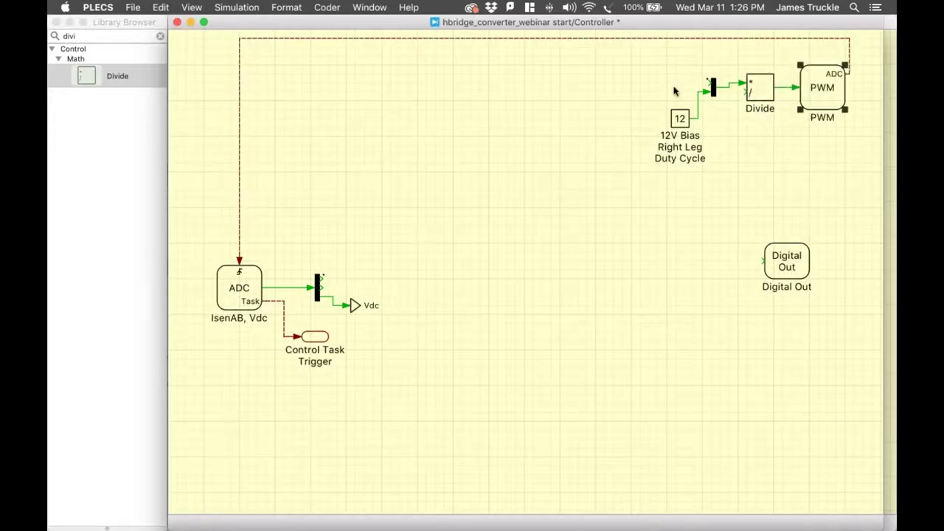
left_click(138, 38)
type("signa")
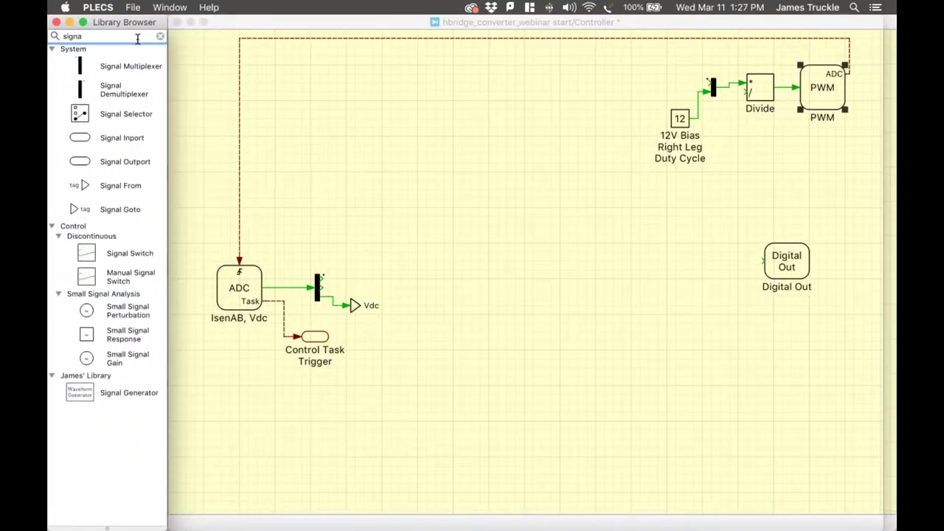
Place a Signal From block below Divide and set its tag name to Vdc.
left_click_drag(118, 186, 747, 92)
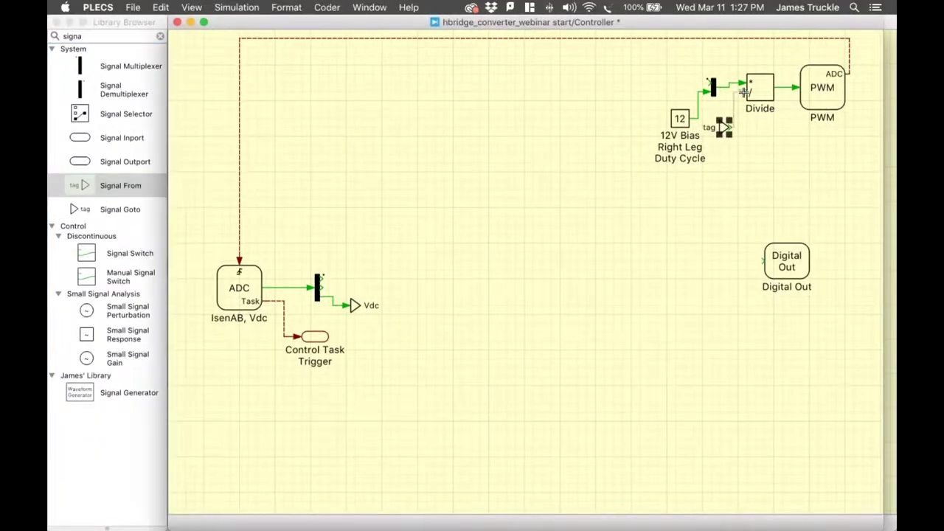
double_click(725, 129)
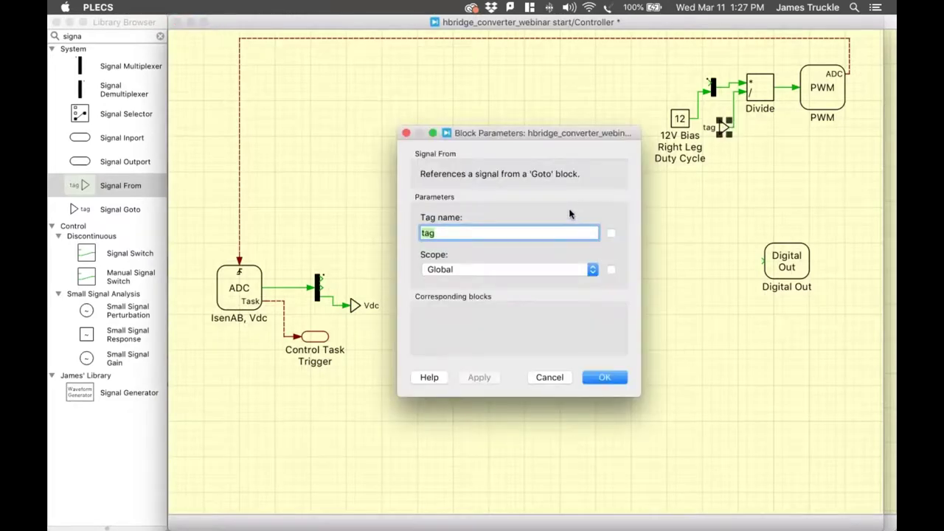
type("V")
key("BackSpace")
type("Vdc")
left_click(482, 374)
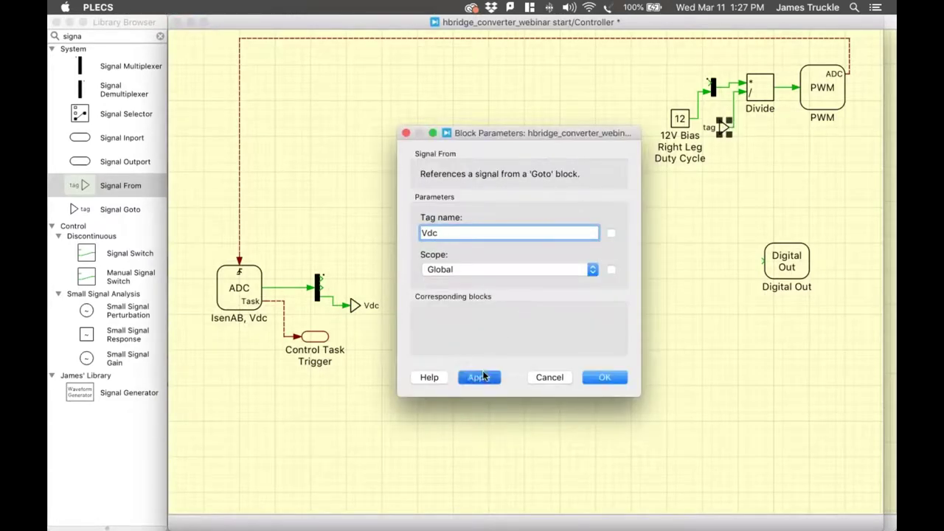
left_click(606, 377)
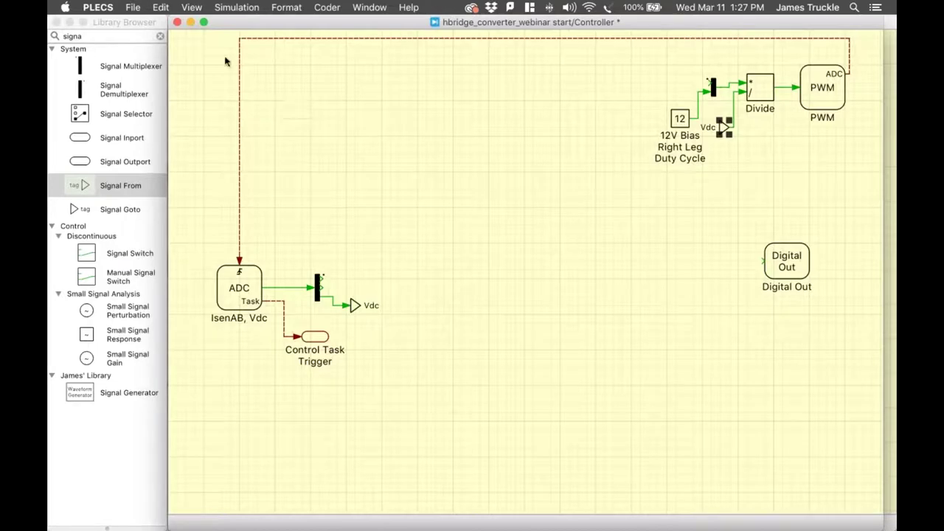
Return to the Library Browser search field to find the next component.
left_click(120, 35)
Add a Pulse Generator at the top left with high 3, low -3 and 100 Hz.
type("pulse")
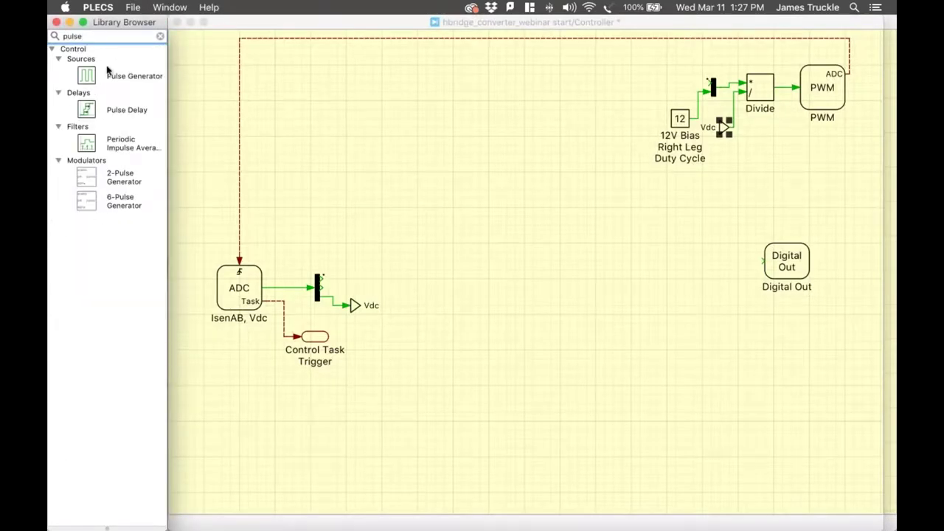
left_click_drag(107, 69, 269, 74)
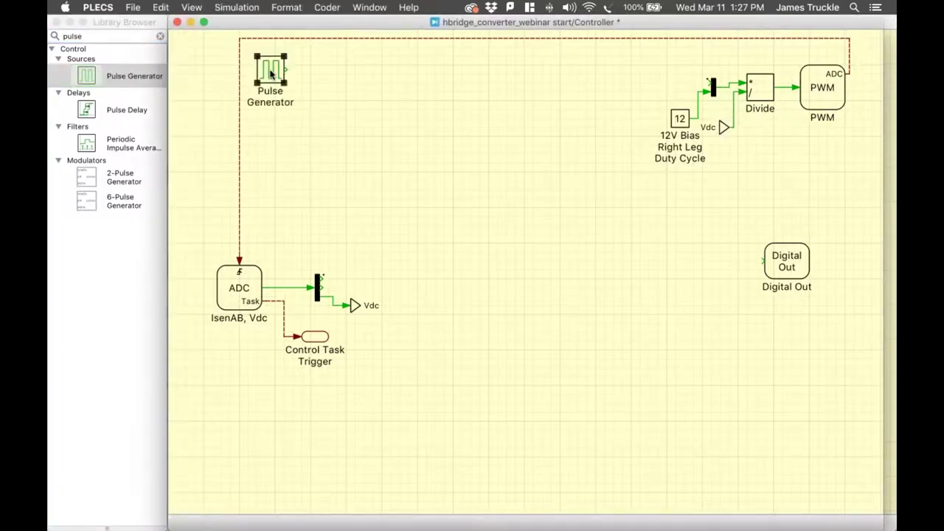
double_click(271, 70)
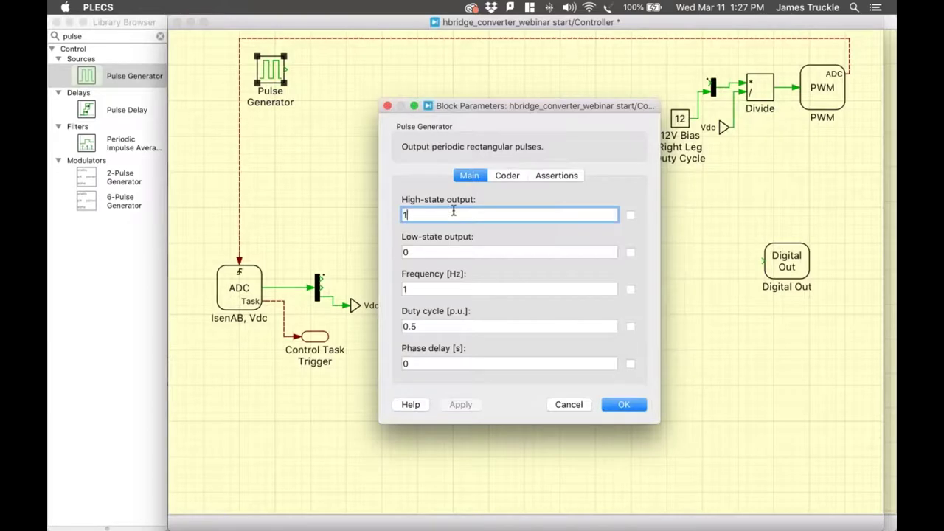
key("BackSpace")
type("3")
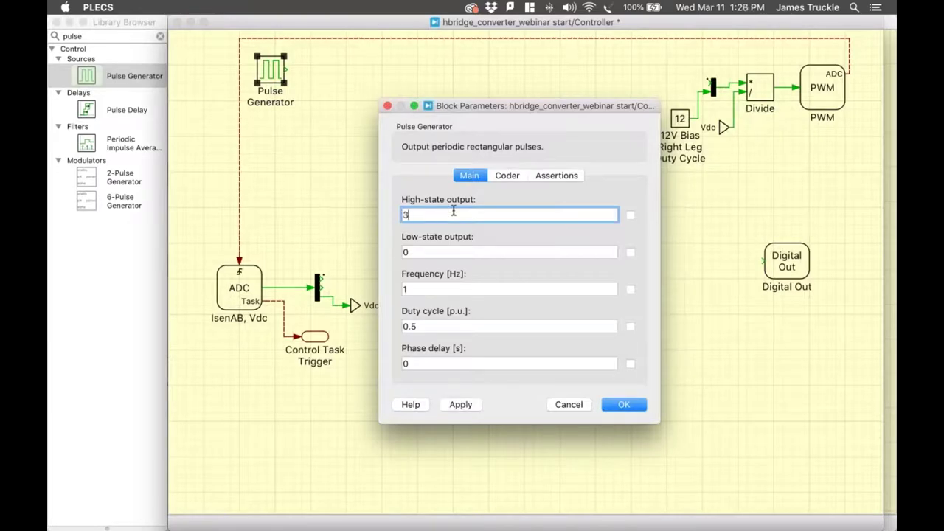
key("Tab")
type("-3")
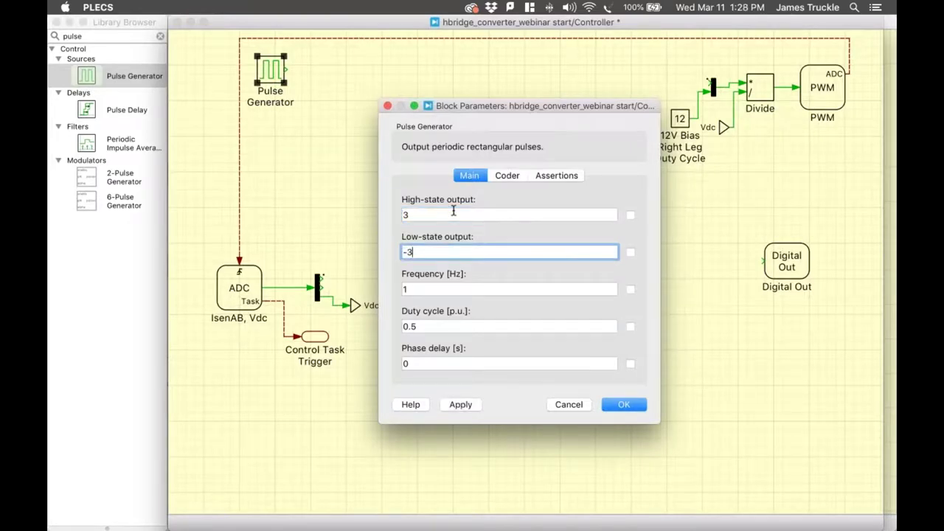
left_click(437, 288)
type("00")
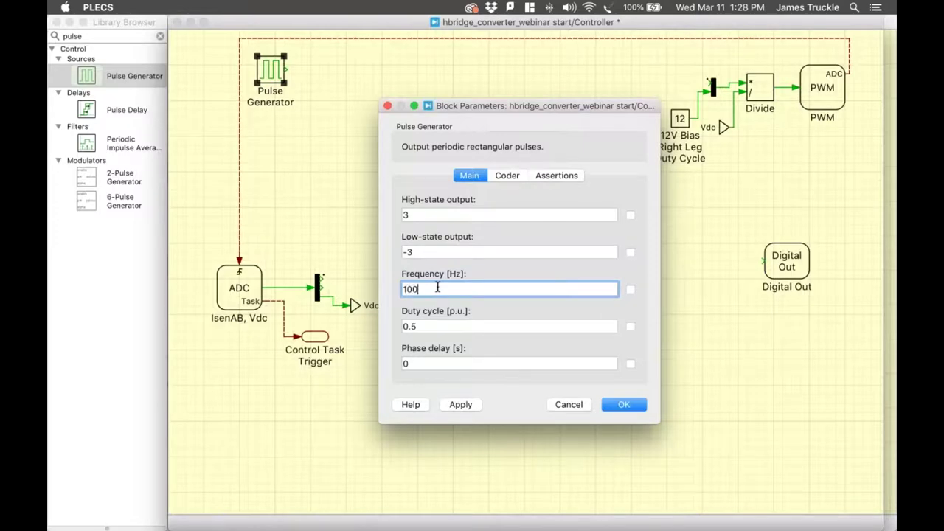
key("Tab")
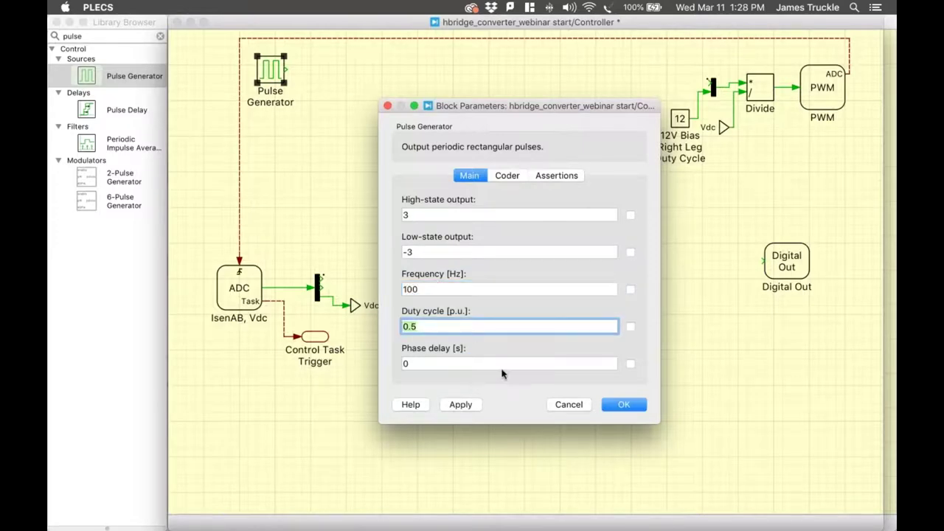
Show the duty cycle, frequency, low and high values on the block and apply.
left_click(630, 327)
left_click(630, 290)
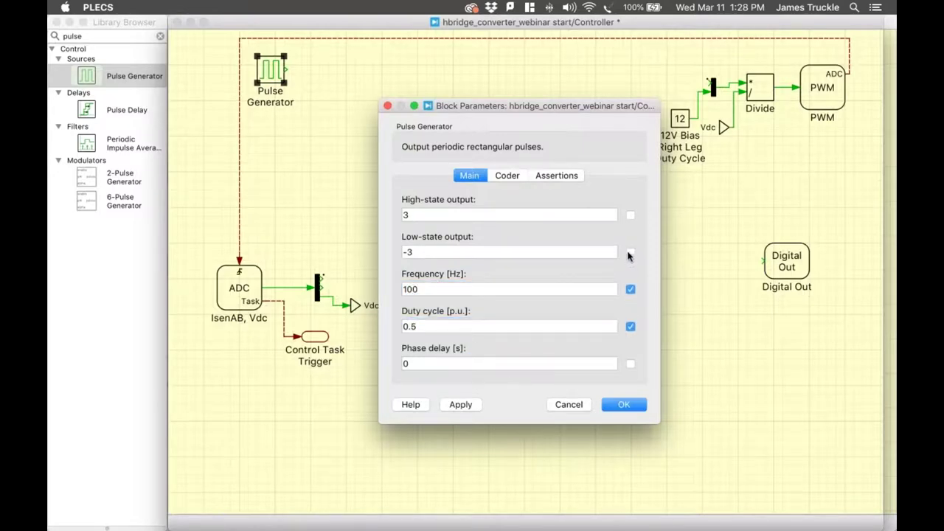
left_click(630, 252)
left_click(630, 215)
left_click(461, 404)
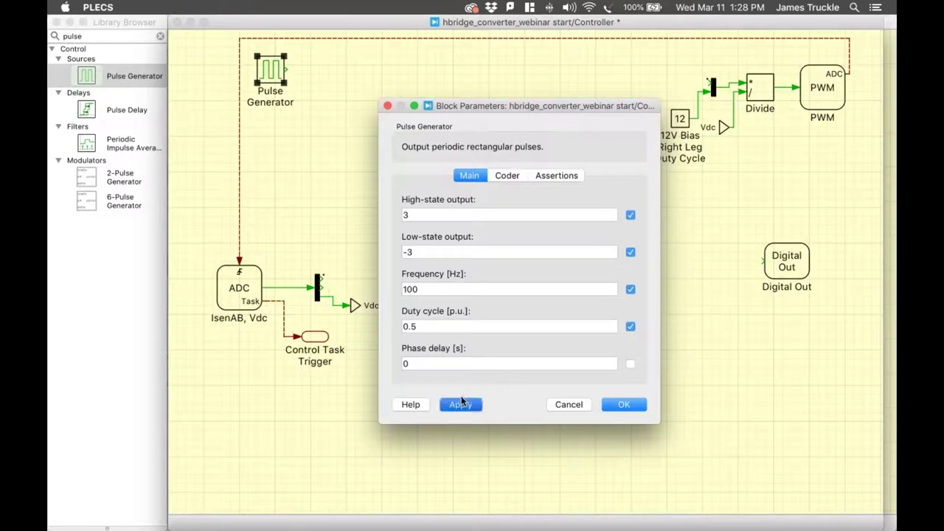
left_click(624, 404)
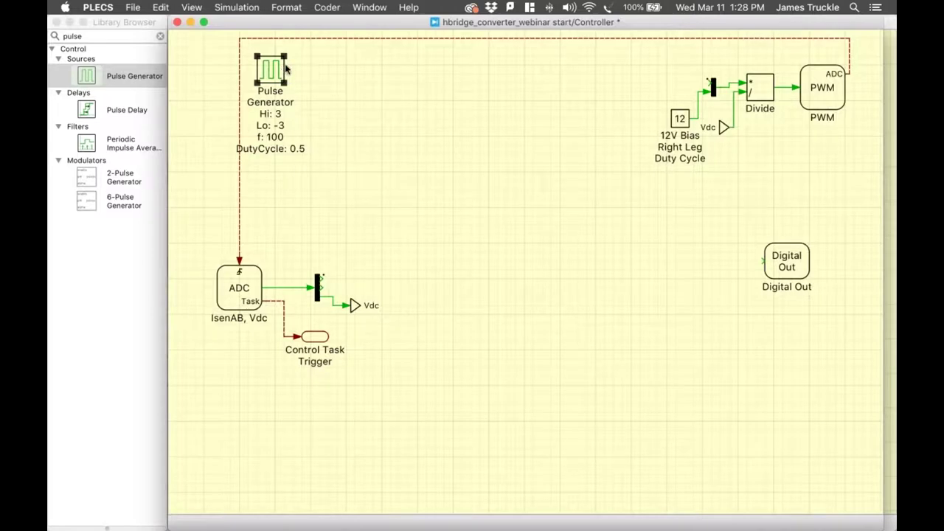
Add a Subtract block after the Pulse Generator with the measured signal wired to its minus input.
left_click(132, 37)
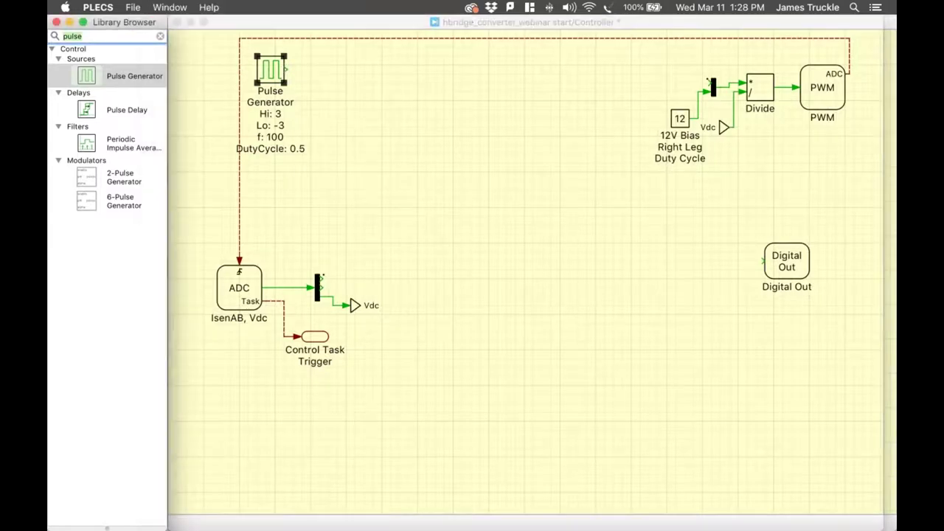
type("subtr")
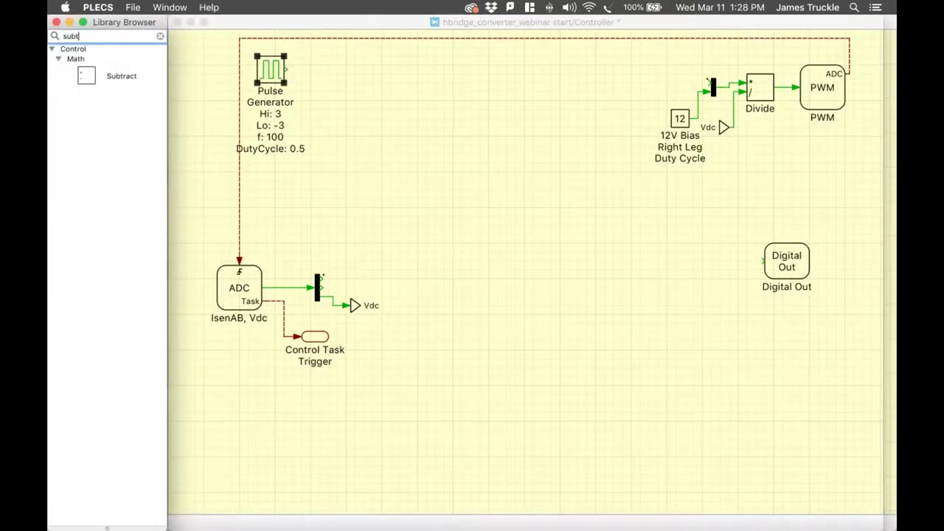
left_click(112, 78)
mouse_move(112, 77)
left_mouse_down()
mouse_move(339, 77)
mouse_move(286, 70)
left_mouse_up()
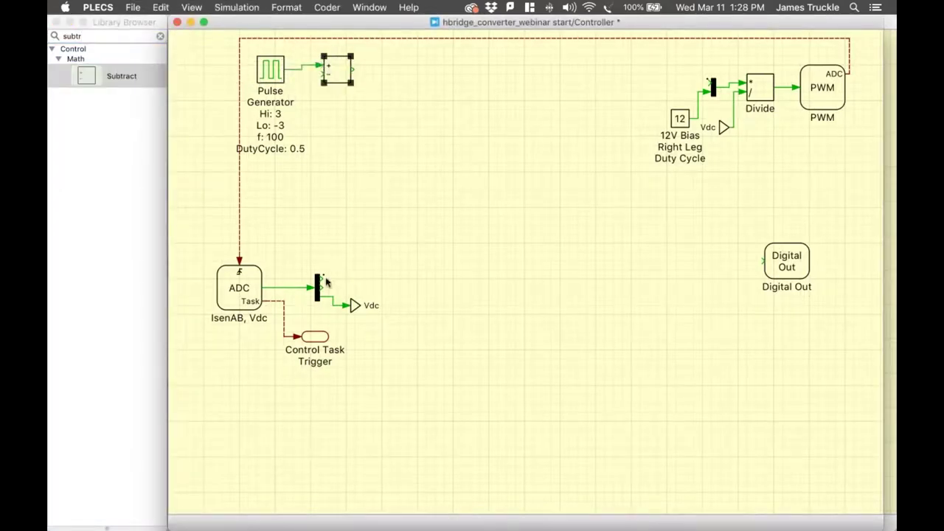
left_click_drag(326, 282, 350, 70)
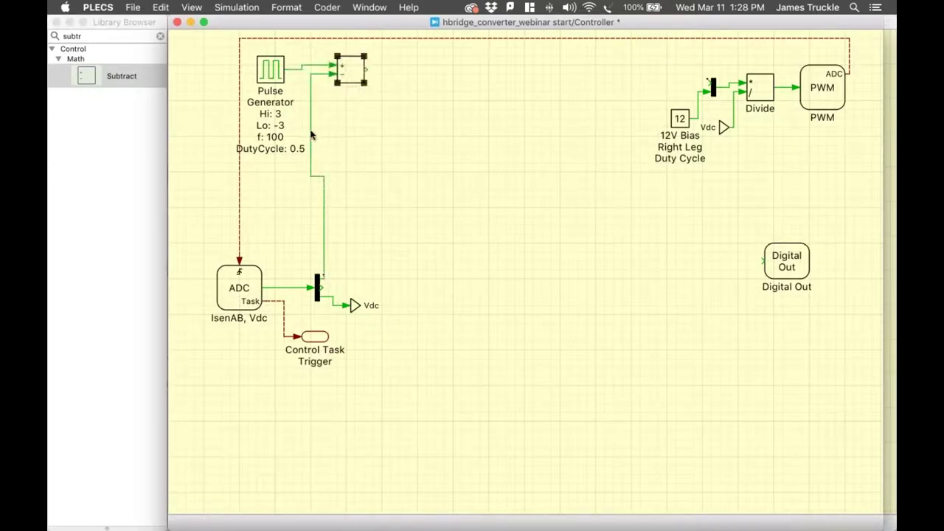
left_click_drag(311, 133, 325, 132)
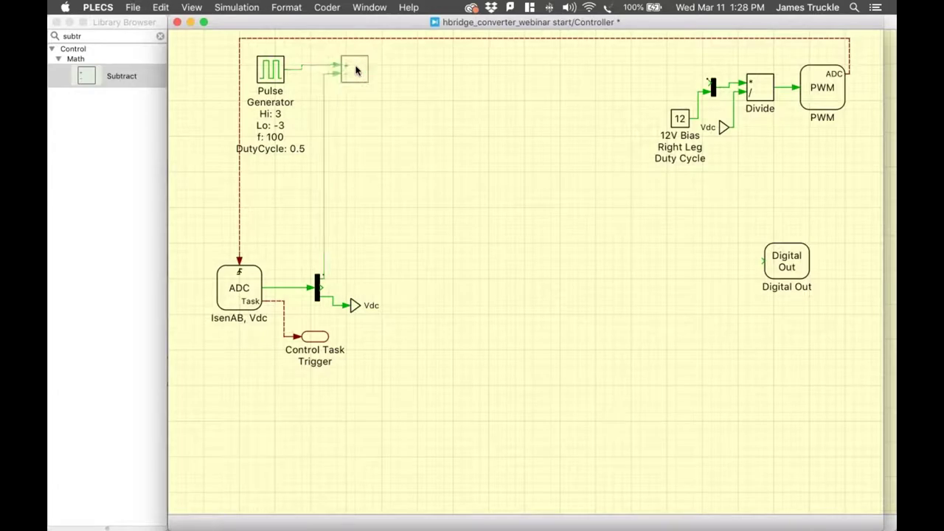
left_click_drag(353, 69, 357, 70)
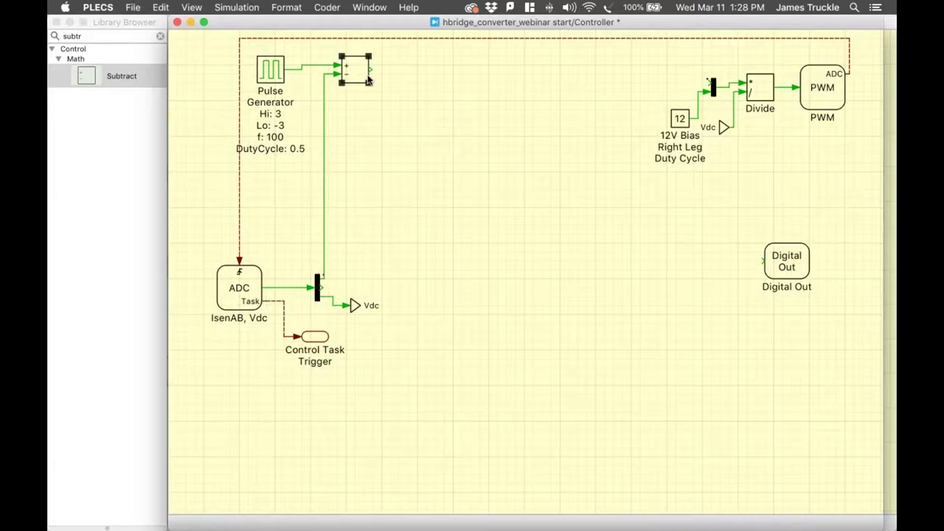
left_click(130, 36)
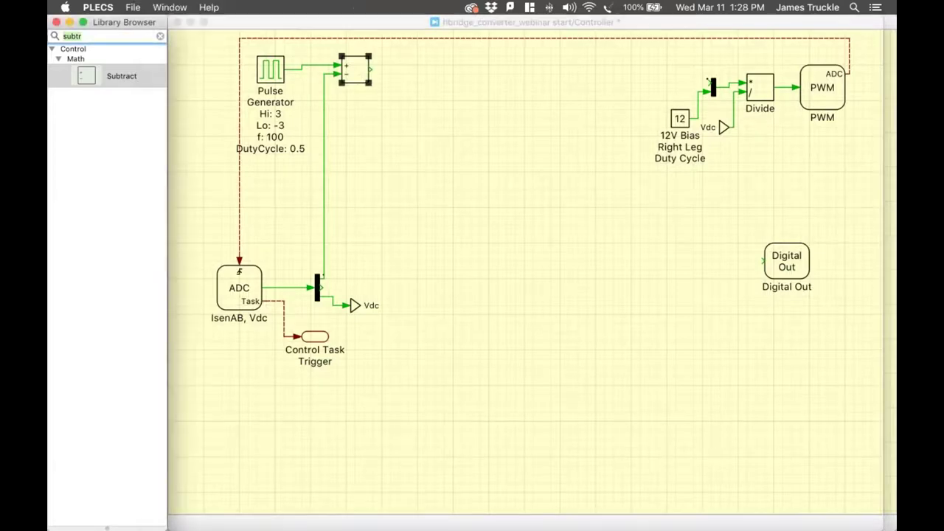
Search for 'gain' and add Gain blocks to the right of the subtractor.
type("gr")
key("BackSpace")
type("ain")
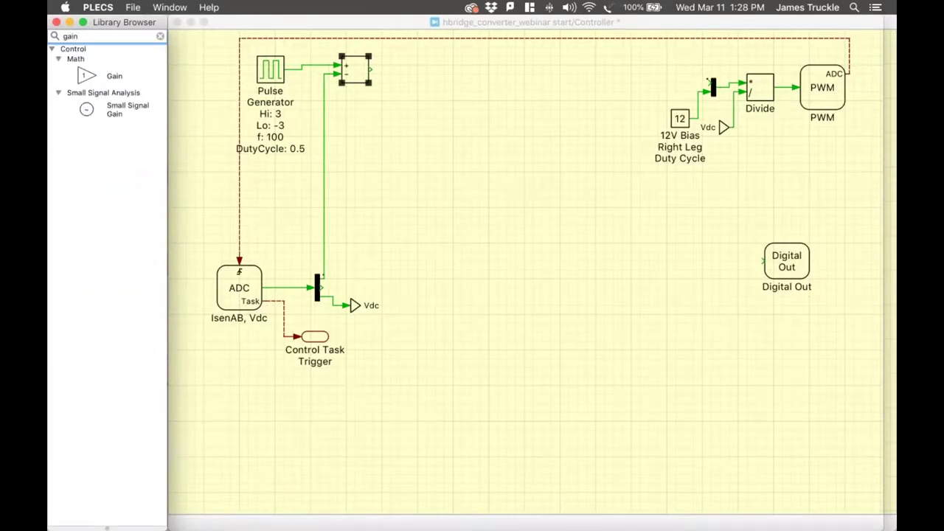
left_click_drag(99, 74, 436, 126)
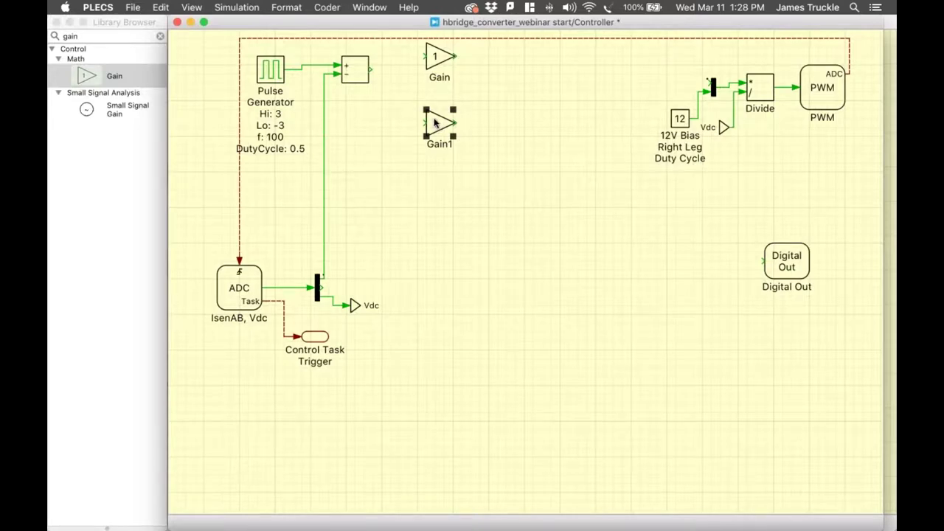
Label the subtraction output with the text annotation 'Error'.
left_click(375, 94)
double_click(375, 93)
type("Error")
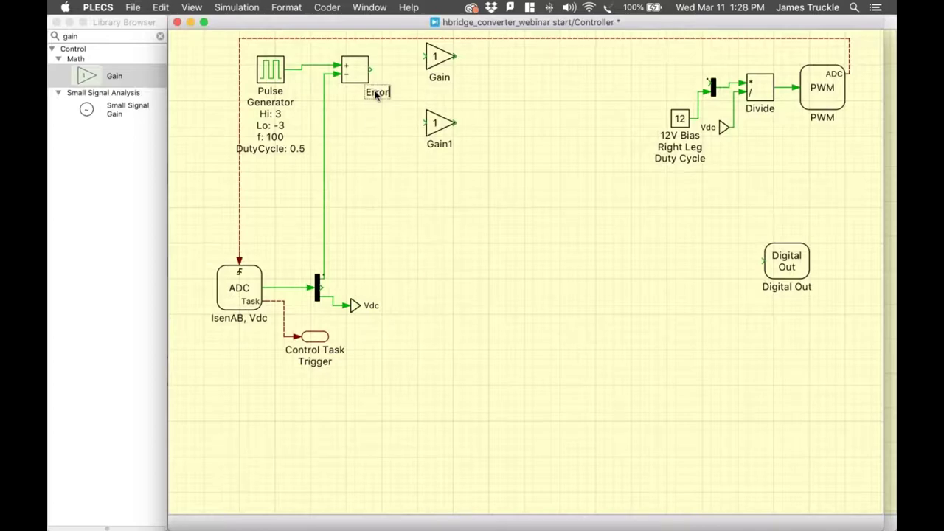
left_click(375, 126)
left_click(106, 38)
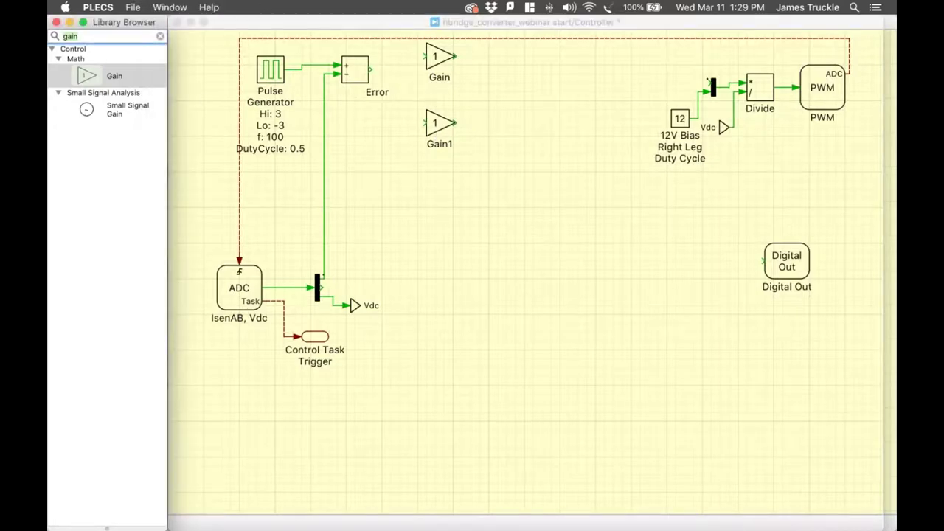
Place Saturation, Delay and a round Sum block in a row beside Gain1.
key("BackSpace")
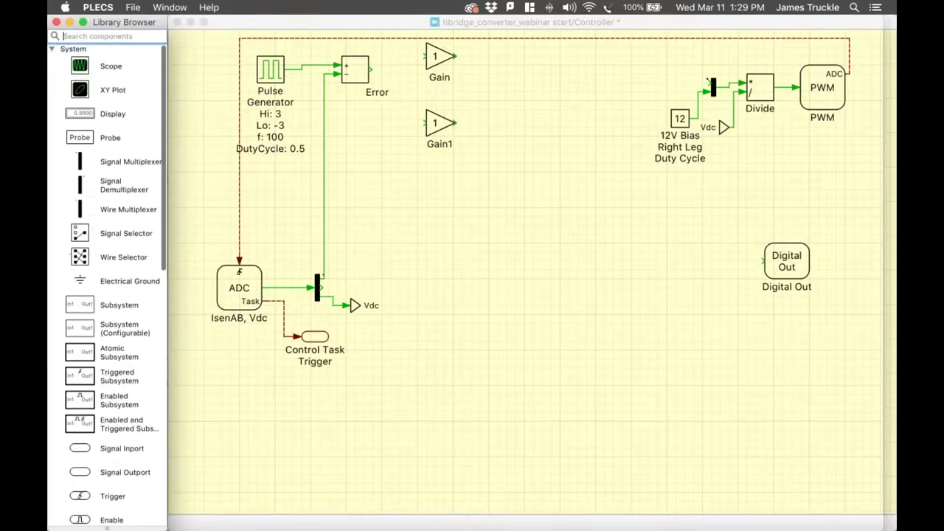
type("satu")
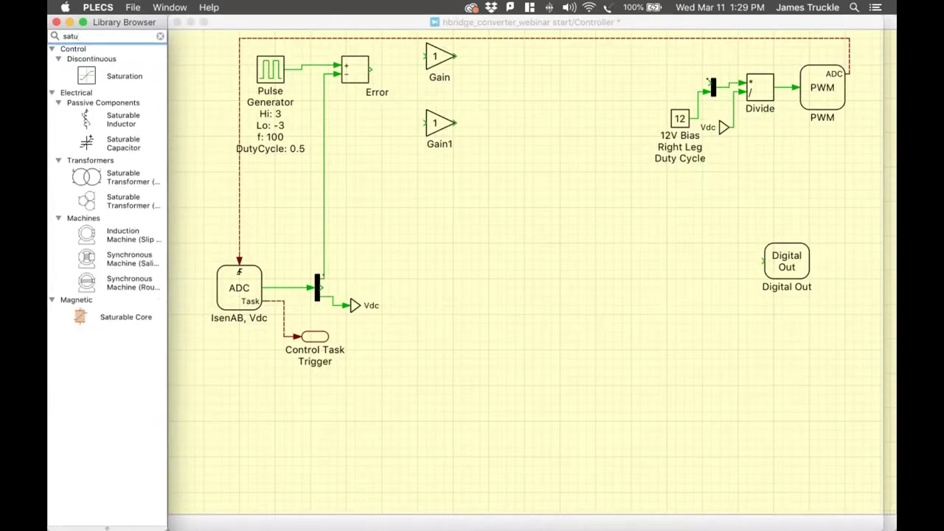
left_click_drag(95, 74, 515, 127)
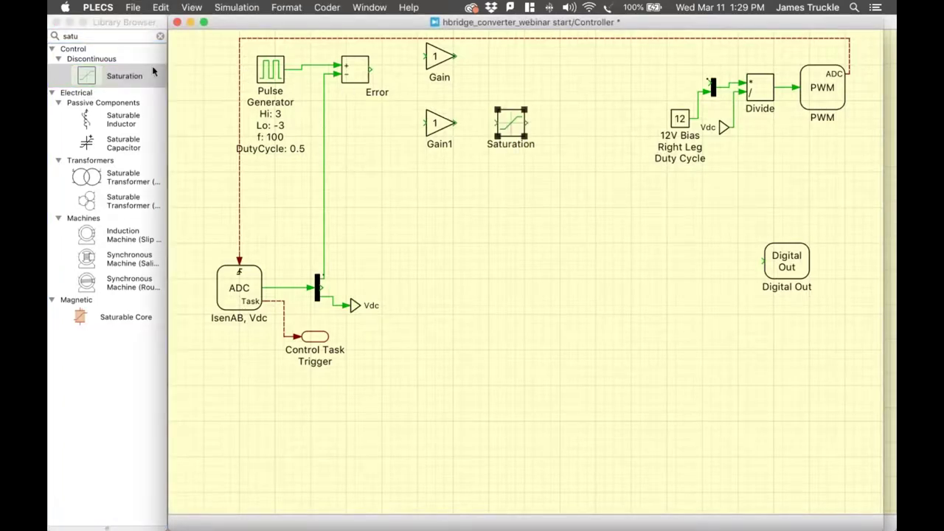
left_click(112, 36)
type("delay")
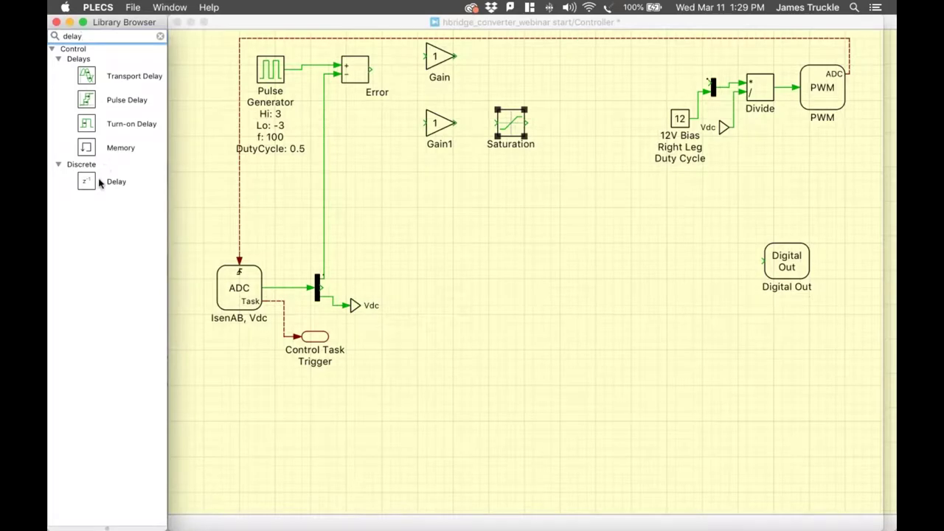
left_click_drag(100, 183, 572, 127)
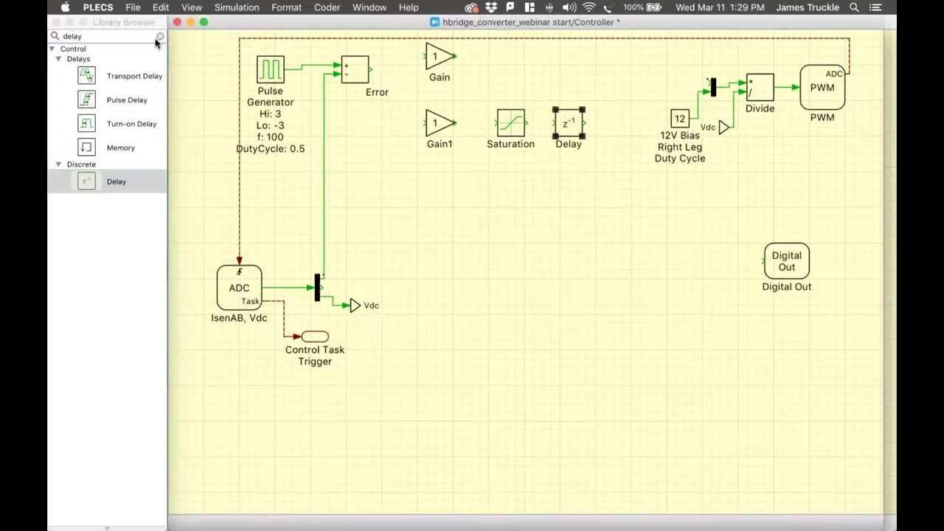
left_click(125, 36)
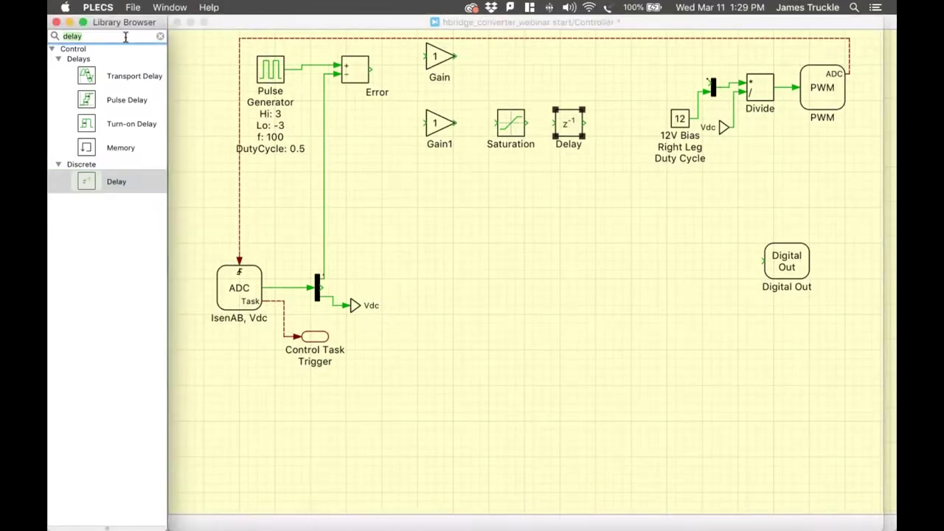
type("sum")
left_click_drag(120, 76, 474, 127)
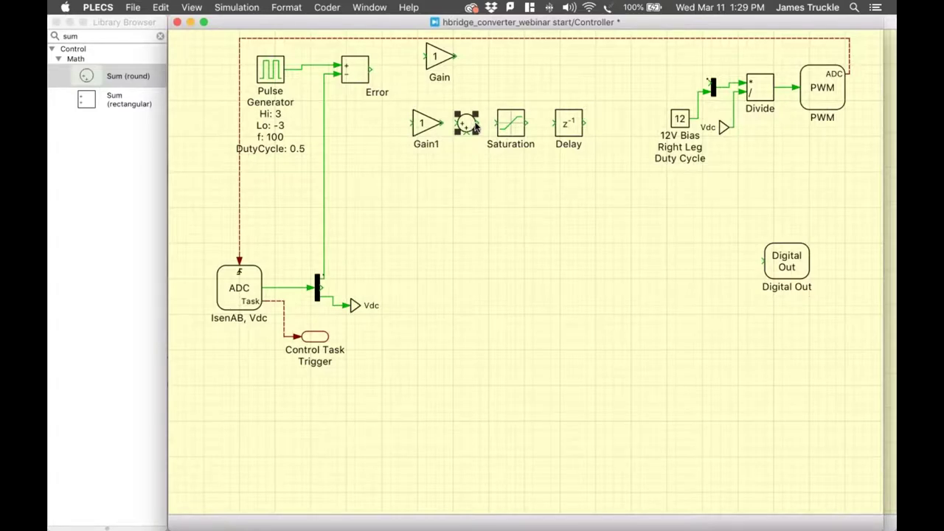
left_click_drag(475, 127, 476, 128)
Feed Delay's output back into the Sum, connect Gain1 to the Sum, and copy the Sum.
mouse_move(588, 126)
left_mouse_down()
mouse_move(590, 138)
mouse_move(526, 168)
mouse_move(466, 131)
left_mouse_up()
left_click_drag(534, 145, 532, 176)
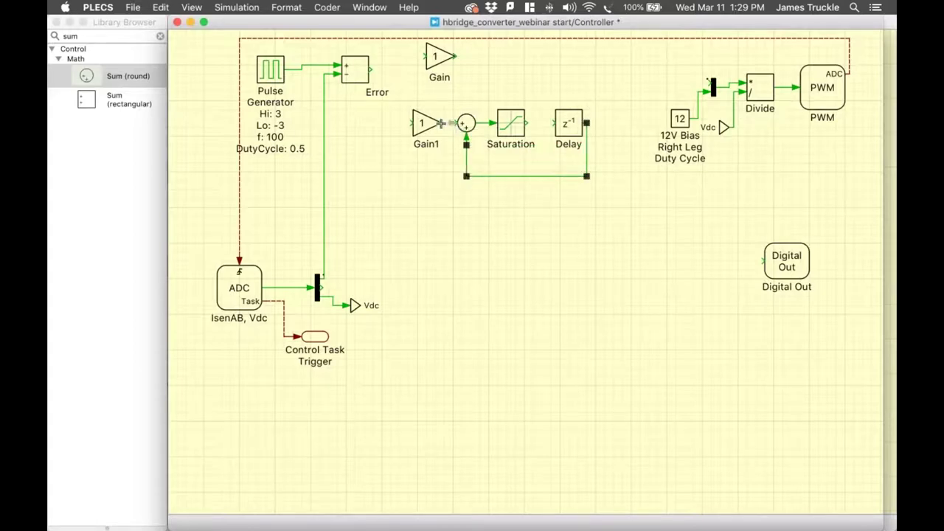
left_click_drag(441, 123, 386, 69)
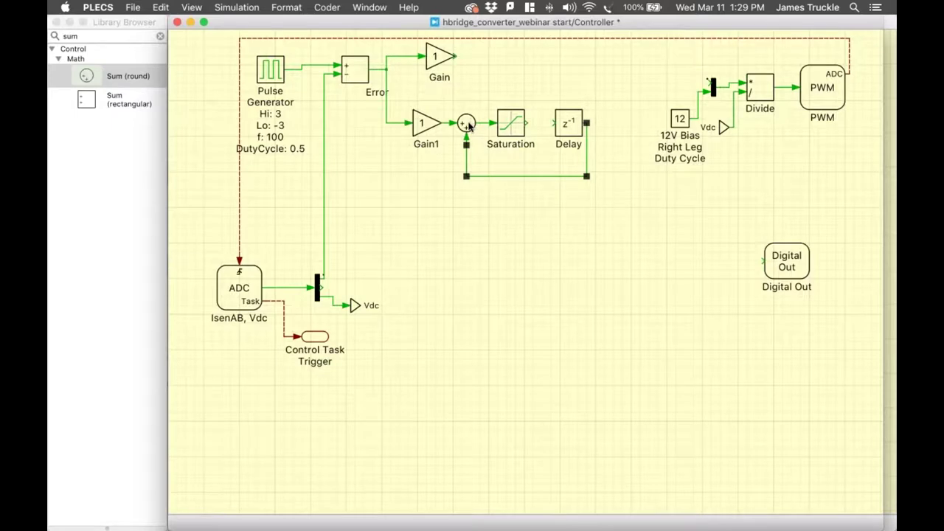
left_click_drag(468, 126, 612, 70)
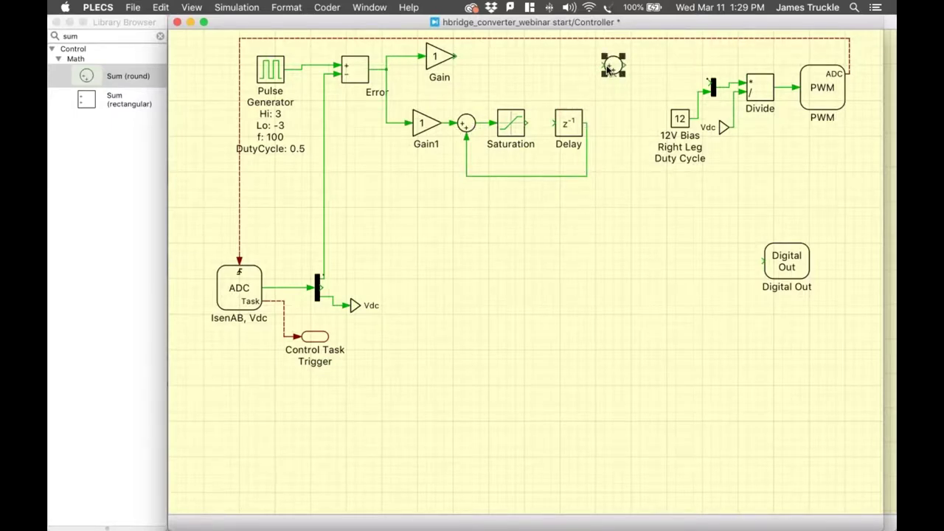
Wire the Gain output into the copied Sum and open the Gain parameters.
left_click_drag(460, 57, 528, 123)
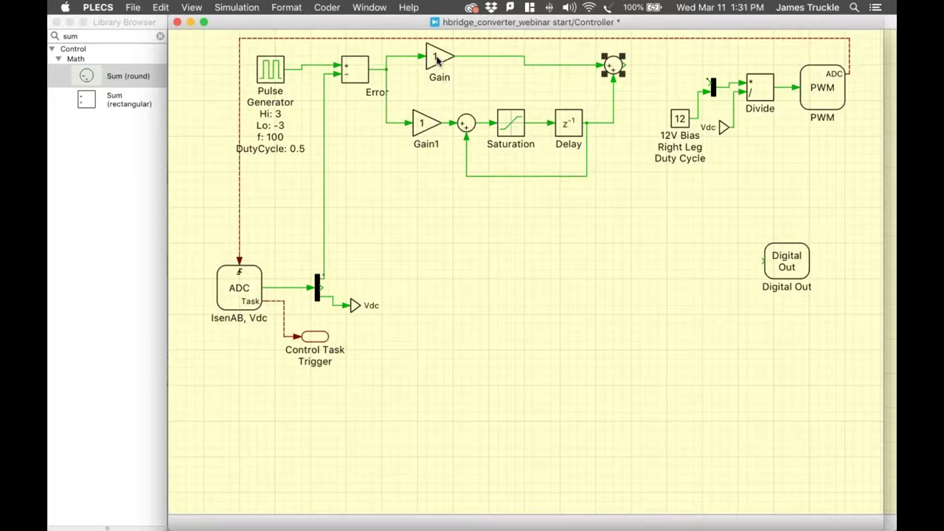
double_click(438, 62)
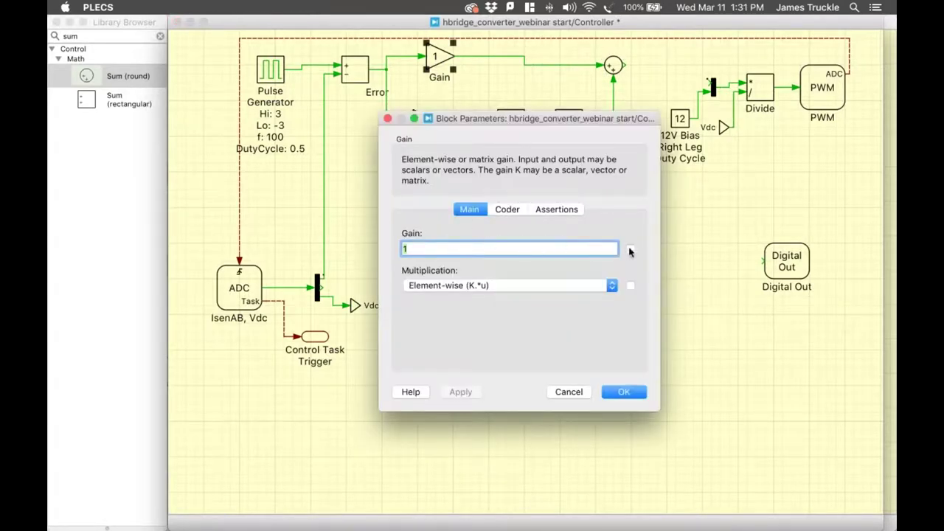
Keep the proportional gain at 1, shown on the block, and rename it 'Kpz + Kiz'.
left_click(623, 392)
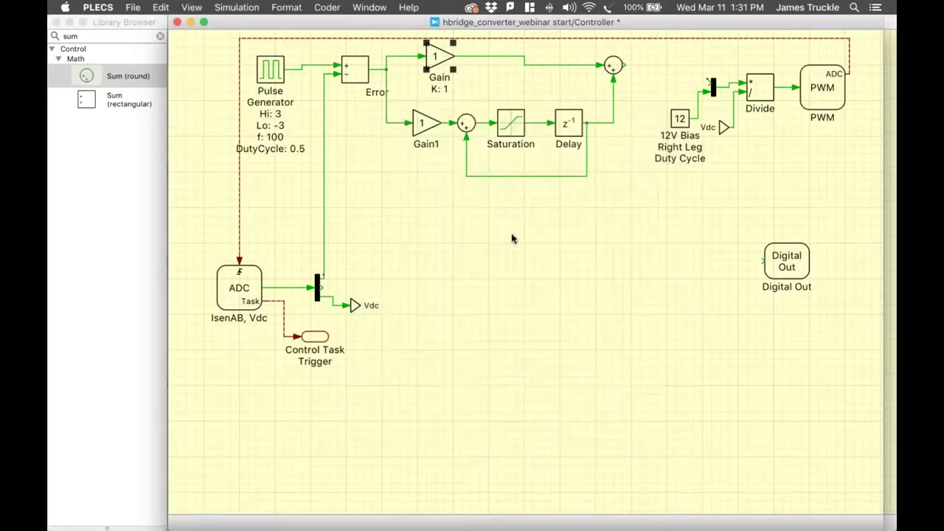
left_click(441, 78)
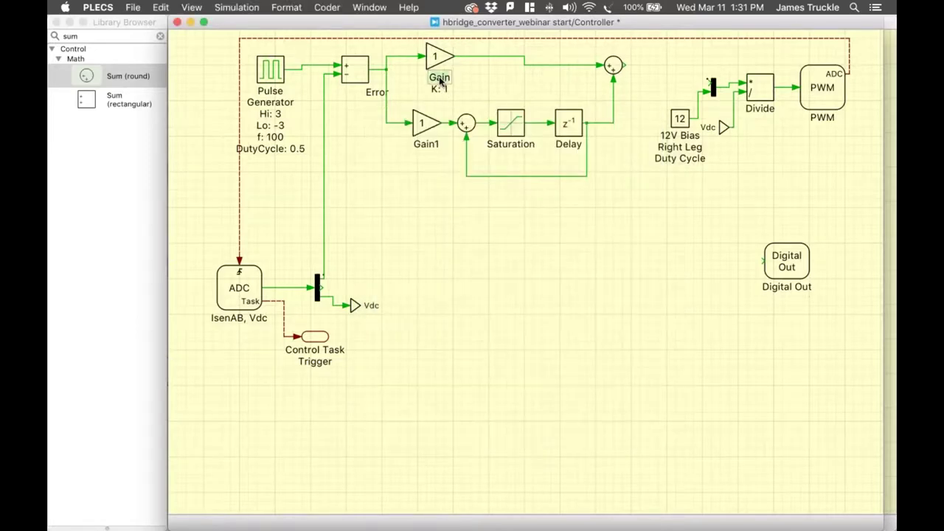
type("Kpz + Kiz")
left_click(436, 196)
Set Gain1 to .33, display the value, and rename the block 'Kiz'.
double_click(425, 125)
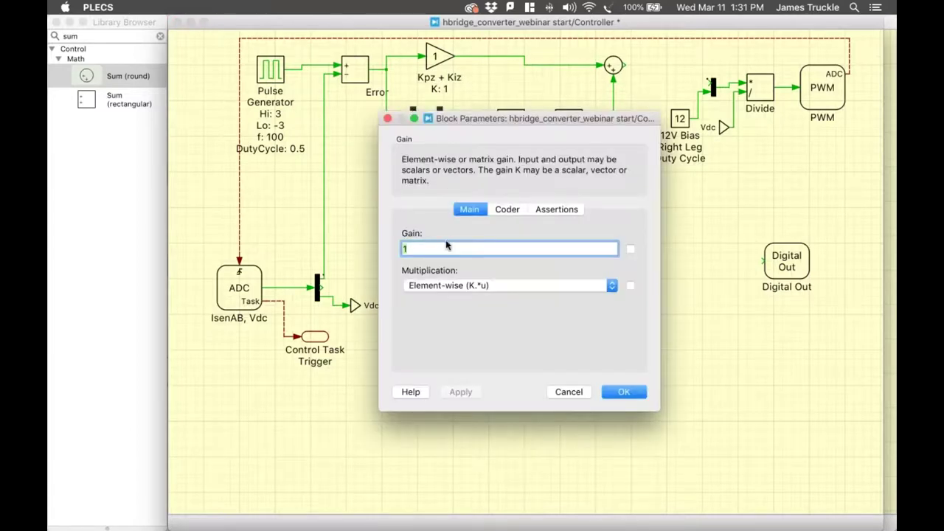
type(".33")
left_click(630, 249)
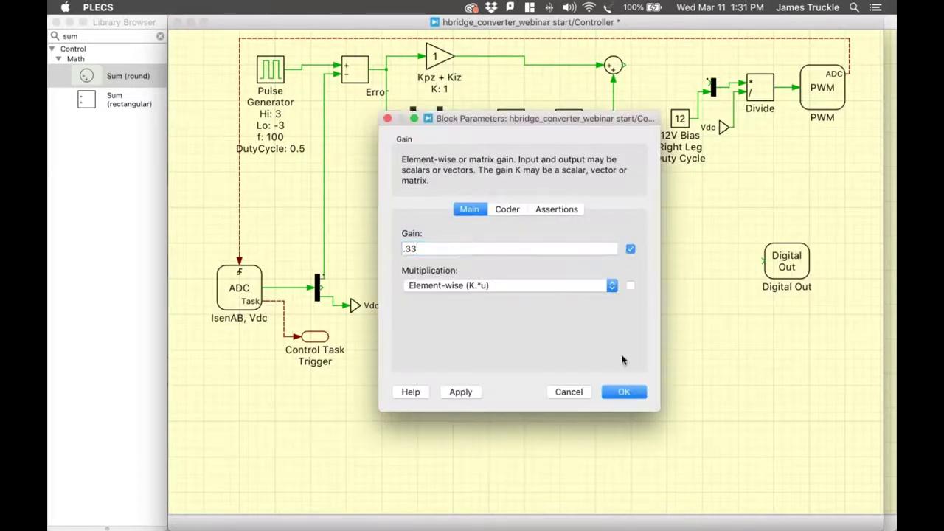
left_click(624, 393)
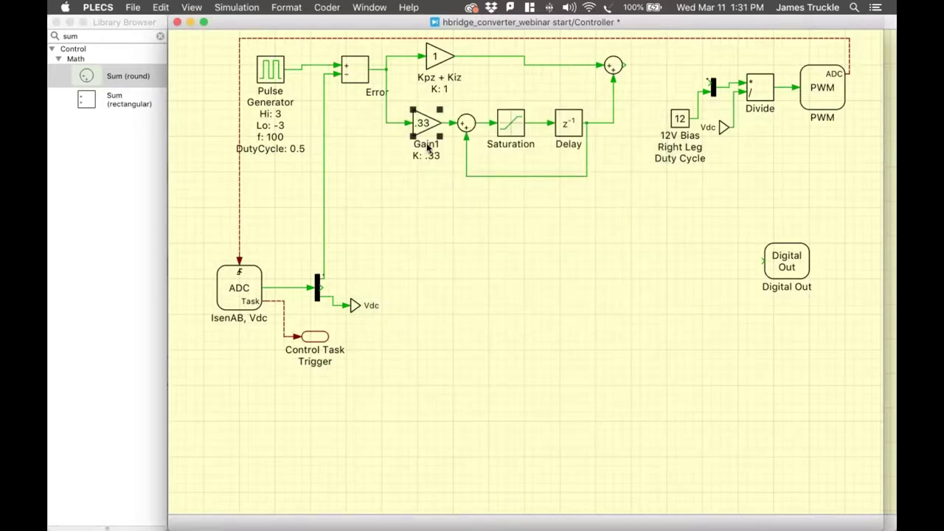
left_click(427, 147)
left_click(426, 146)
type("Kiz")
left_click(487, 188)
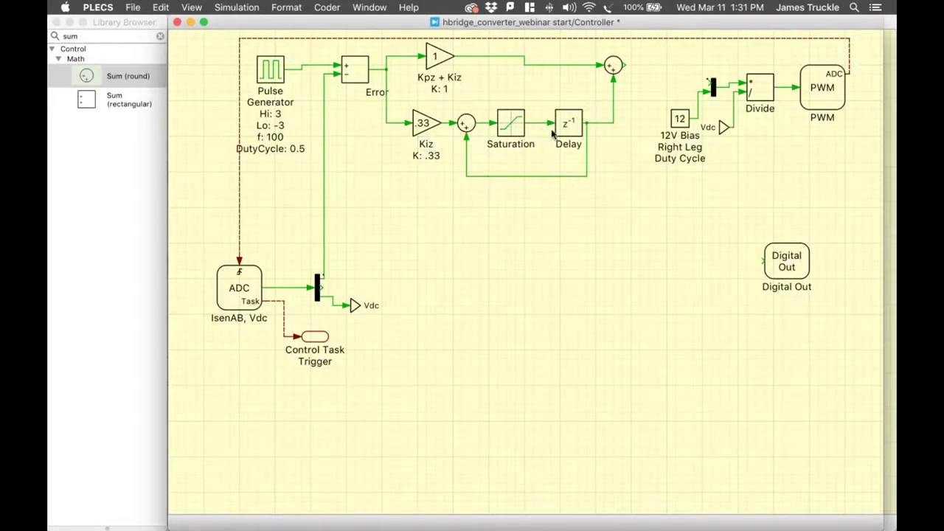
double_click(519, 127)
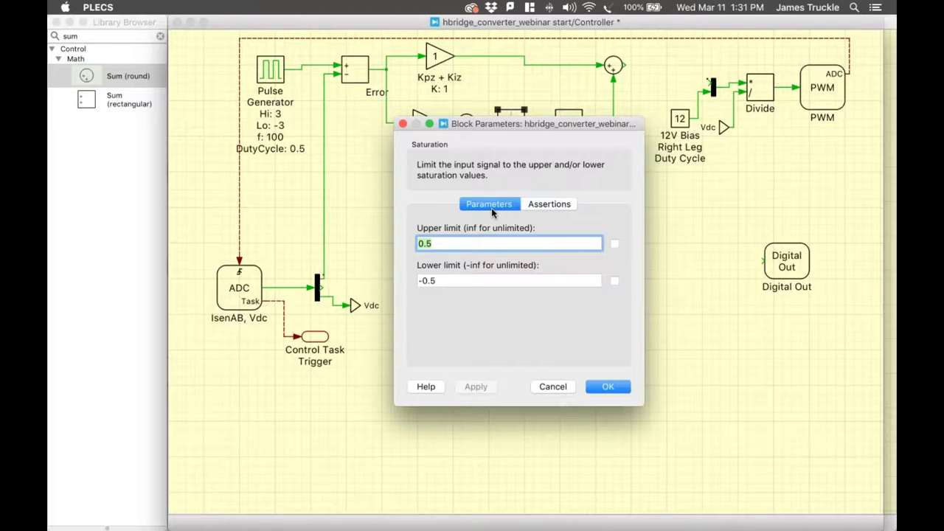
Set the Saturation limits to 12 and -12, both shown on the block.
type("12")
key("Tab")
type("-12")
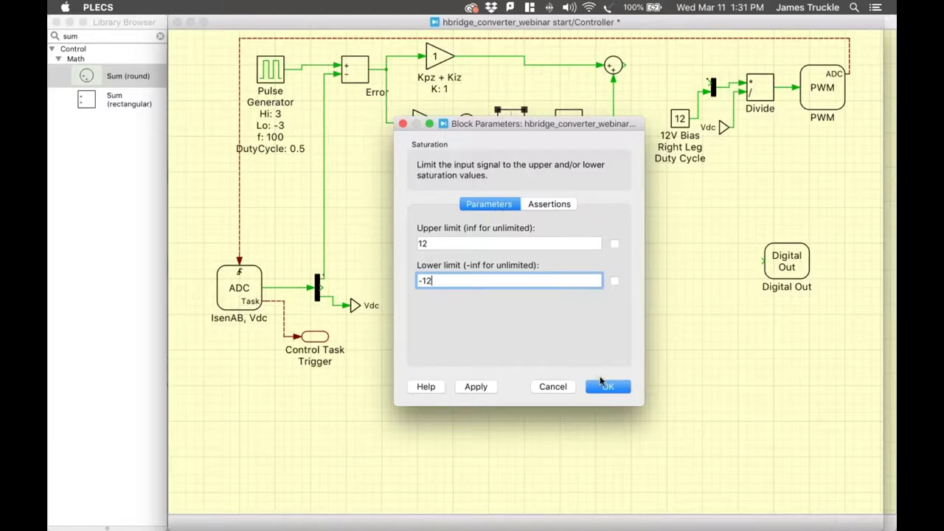
left_click(616, 281)
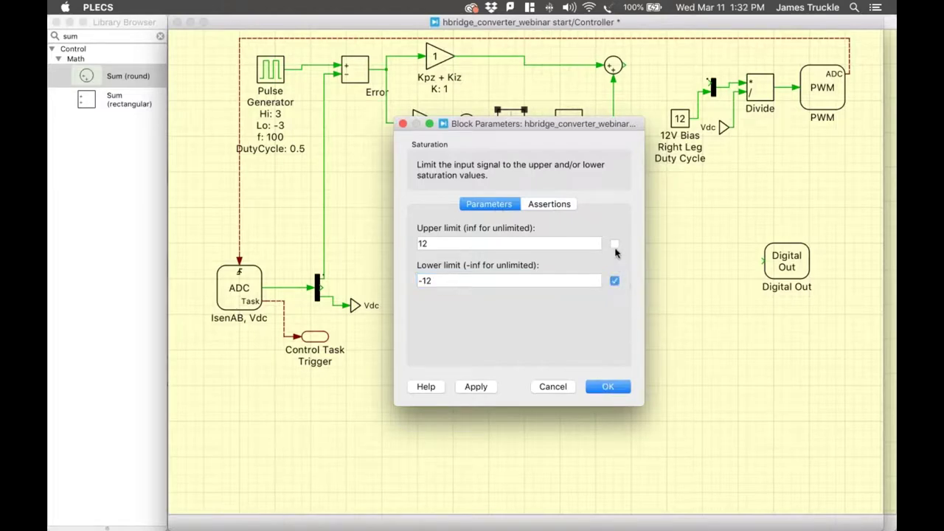
left_click(615, 244)
left_click(602, 387)
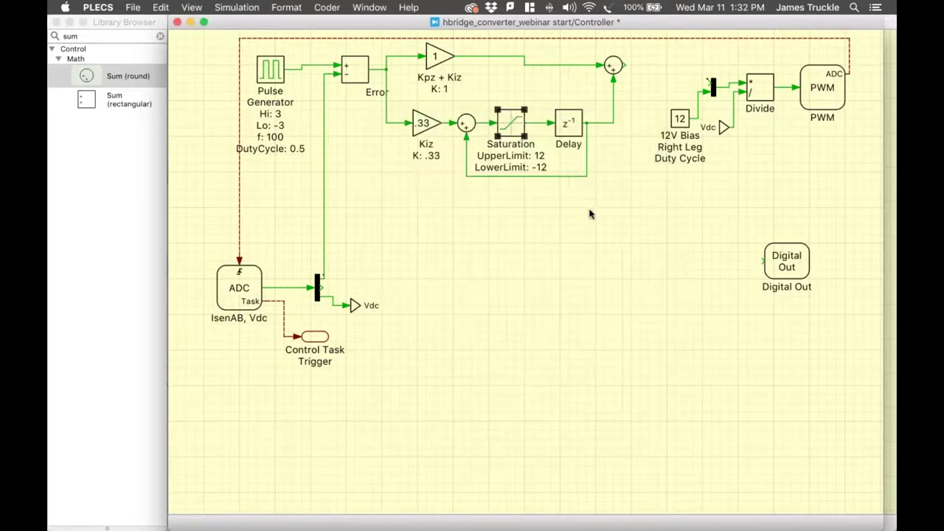
Give the Delay block a sample time of 1e-4.
double_click(570, 127)
left_click(481, 310)
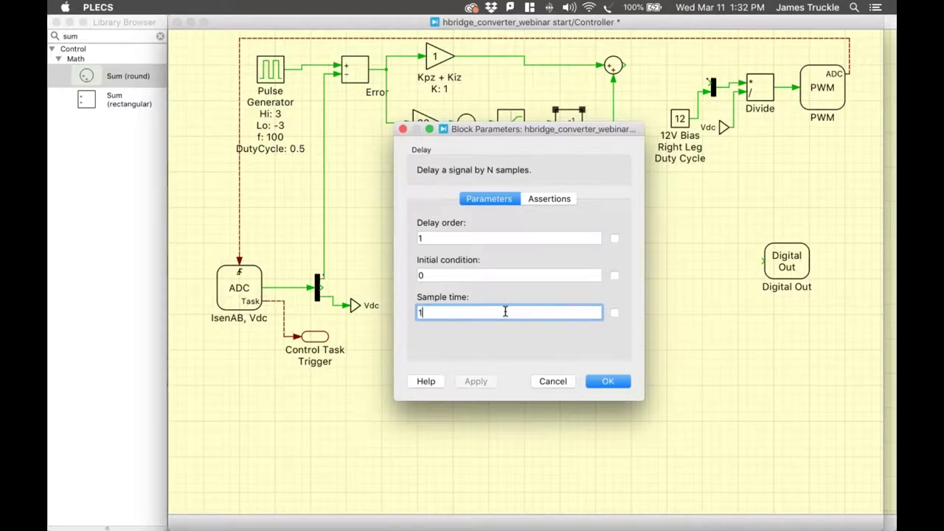
key("BackSpace")
type("1e-4")
left_click(597, 379)
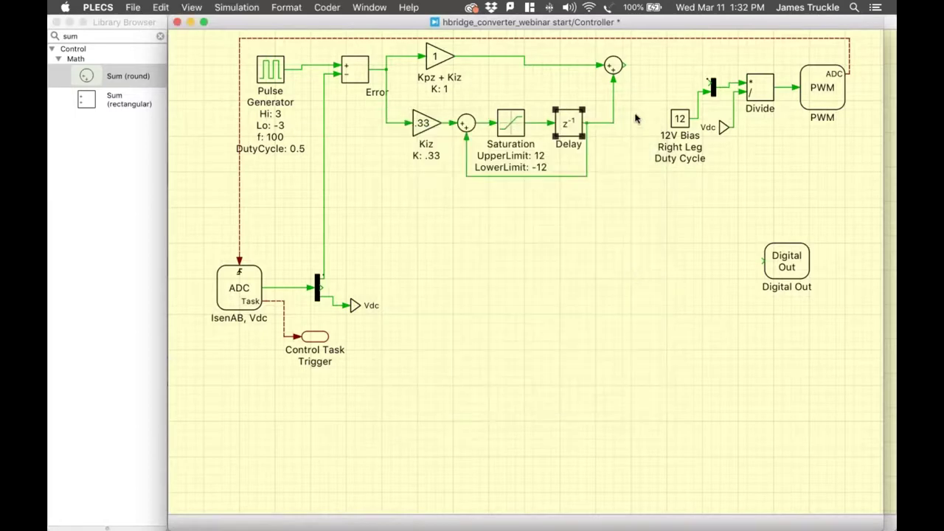
Label the upper sum block's output signal 'V*'.
left_click(627, 83)
type("V*")
left_click(642, 160)
mouse_move(627, 78)
left_mouse_down()
mouse_move(618, 78)
mouse_move(624, 70)
left_mouse_up()
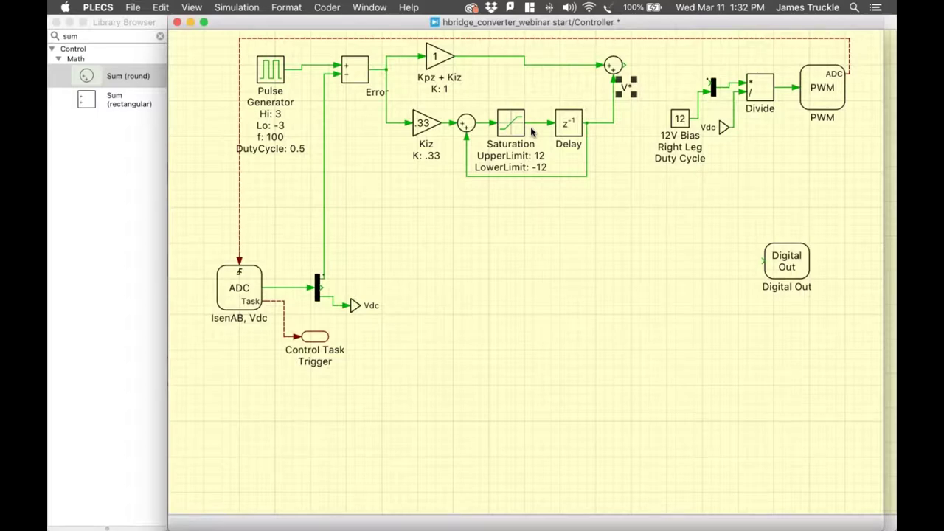
Copy the sum block to the right, wire it into the duty-cycle mux, and shift Digital Out left.
left_click(625, 174)
left_click(618, 66)
mouse_move(619, 66)
left_mouse_down()
mouse_move(673, 66)
mouse_move(696, 98)
left_mouse_up()
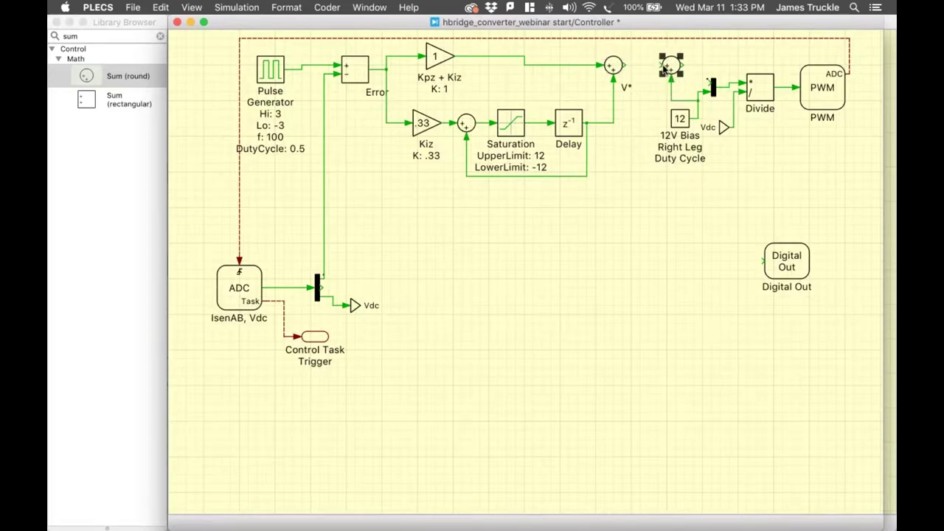
left_click_drag(661, 65, 705, 86)
left_click_drag(794, 262, 723, 270)
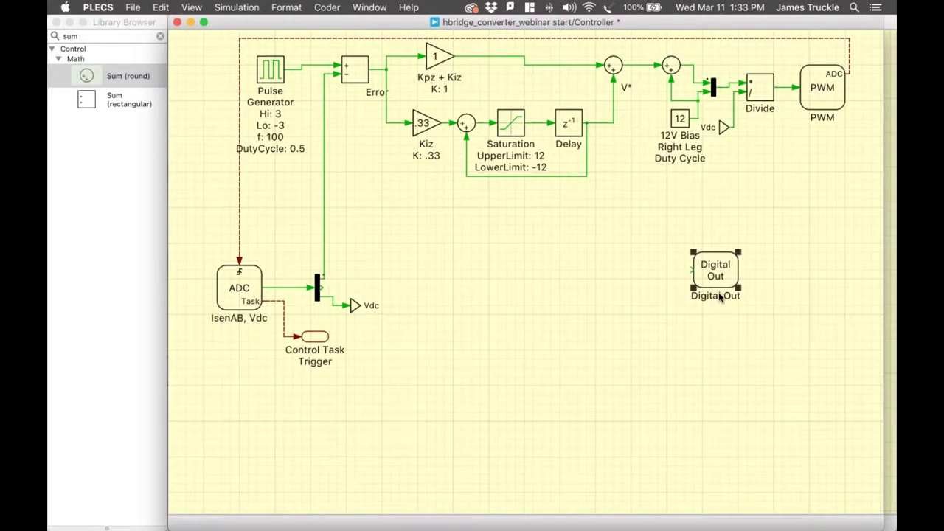
Rename the Digital Out block to 'Enable PWM Out'.
double_click(719, 295)
left_click(719, 295)
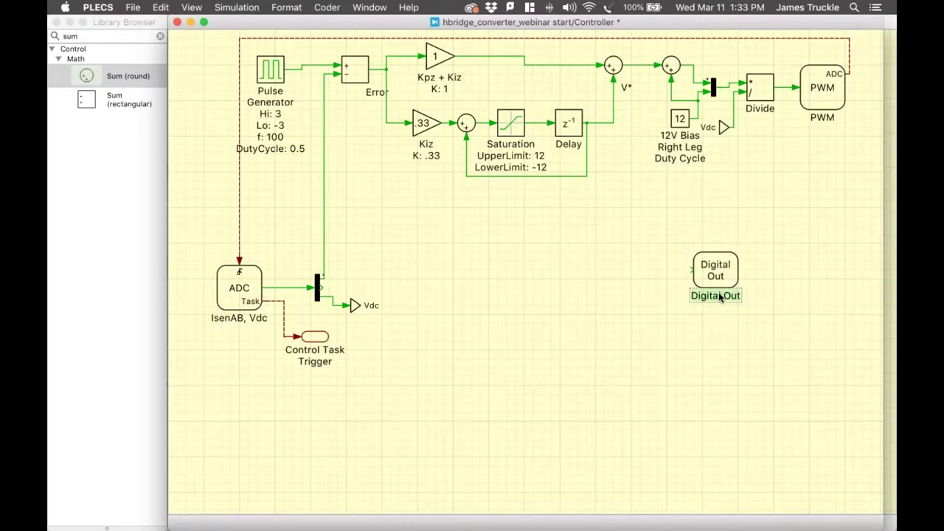
type("PWM")
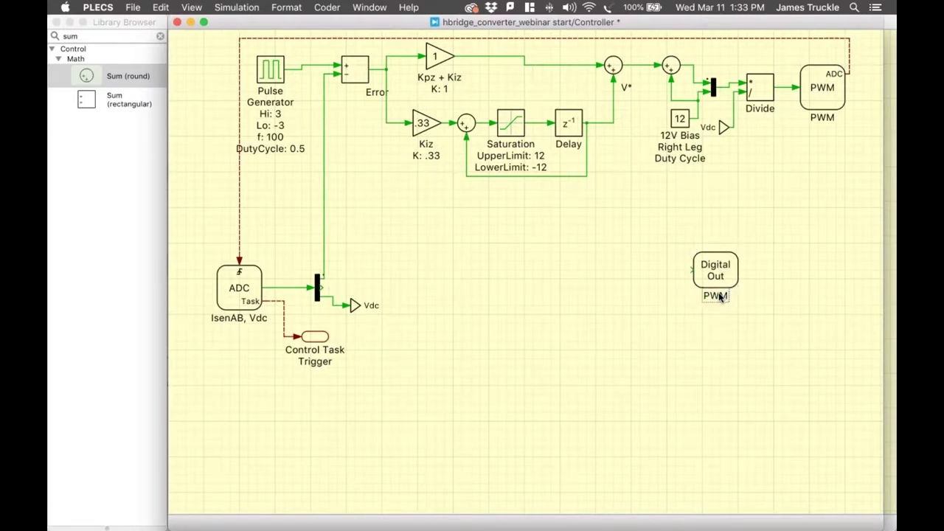
key("BackSpace")
key("BackSpace")
key("BackSpace")
type("Enable PWM O")
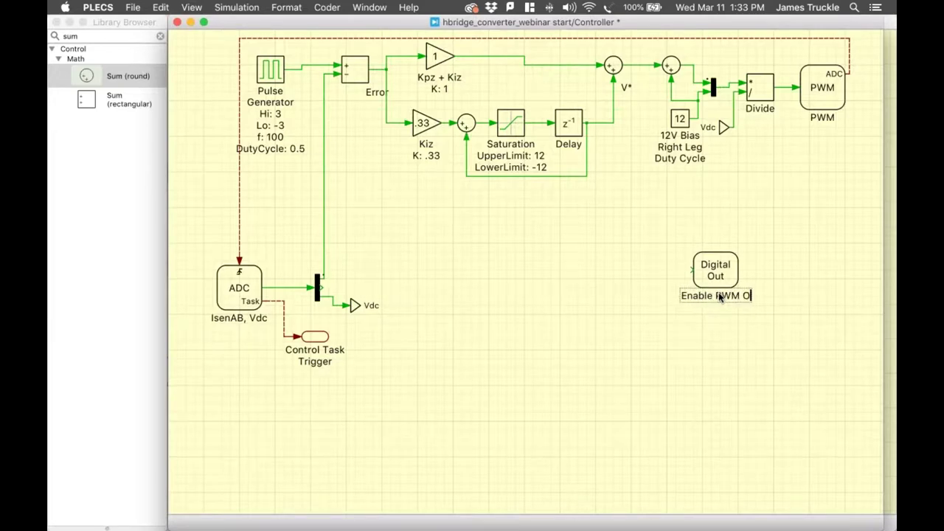
type("ut")
key("Return")
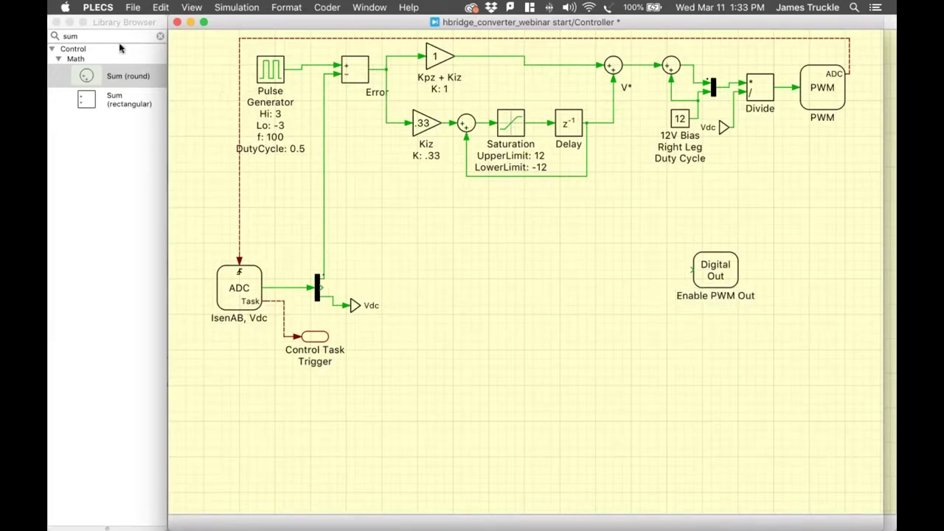
Add a Constant block with value 0, named 'Enable', feeding Enable PWM Out.
double_click(70, 36)
type("consta")
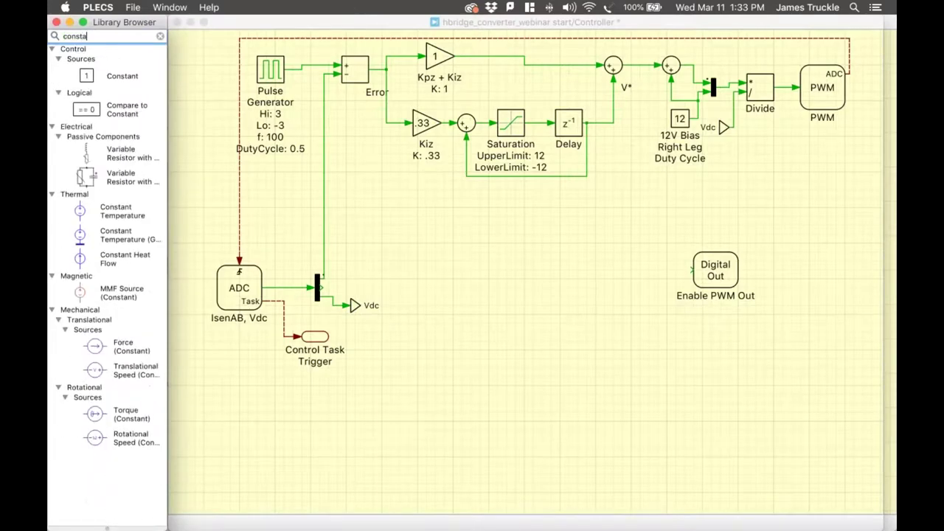
type("n")
left_click_drag(107, 73, 692, 270)
double_click(596, 270)
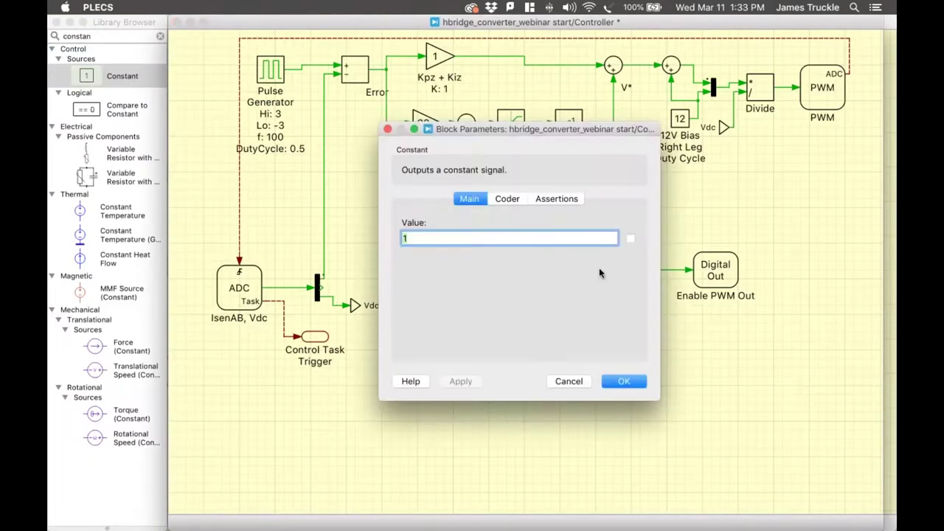
type("0")
left_click(461, 382)
left_click(622, 382)
left_click(605, 292)
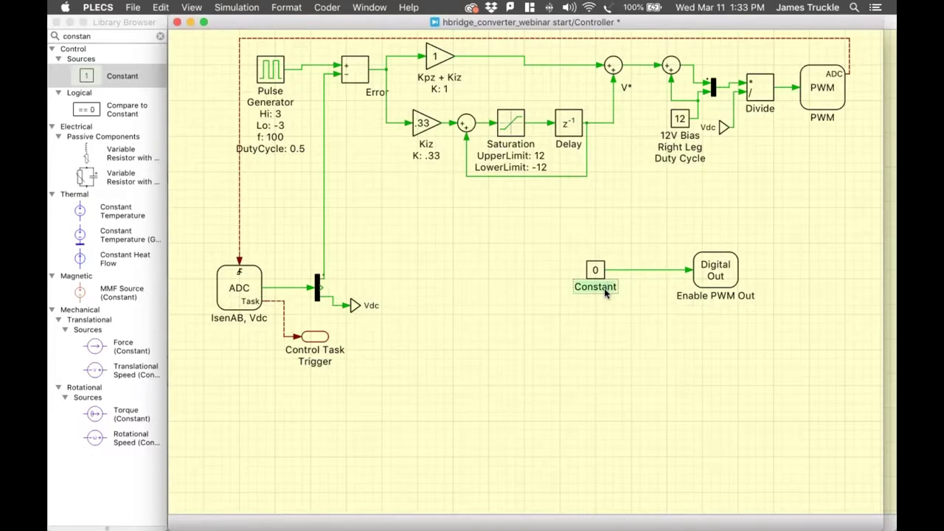
type("Enable")
left_click(606, 309)
left_click(242, 291)
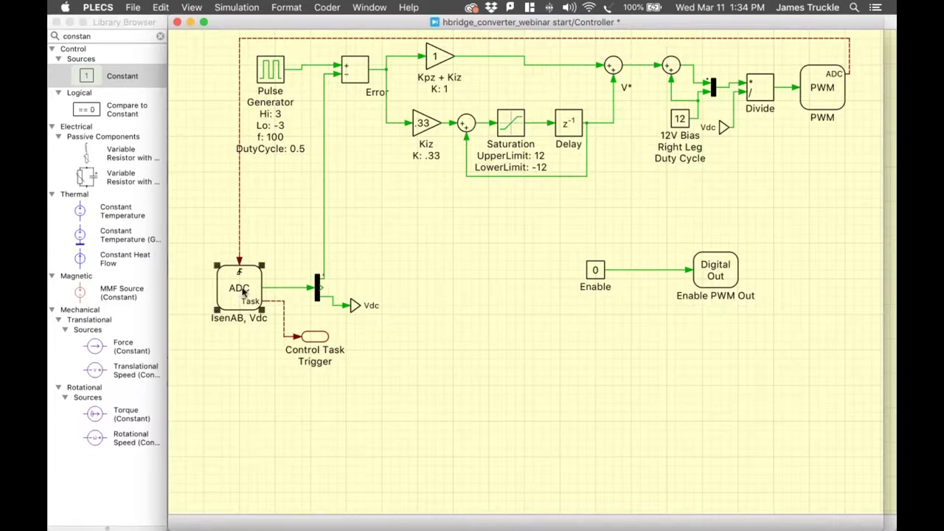
Inspect the ADC block's internal subsystem, then go up to the top-level H-bridge schematic.
double_click(244, 291)
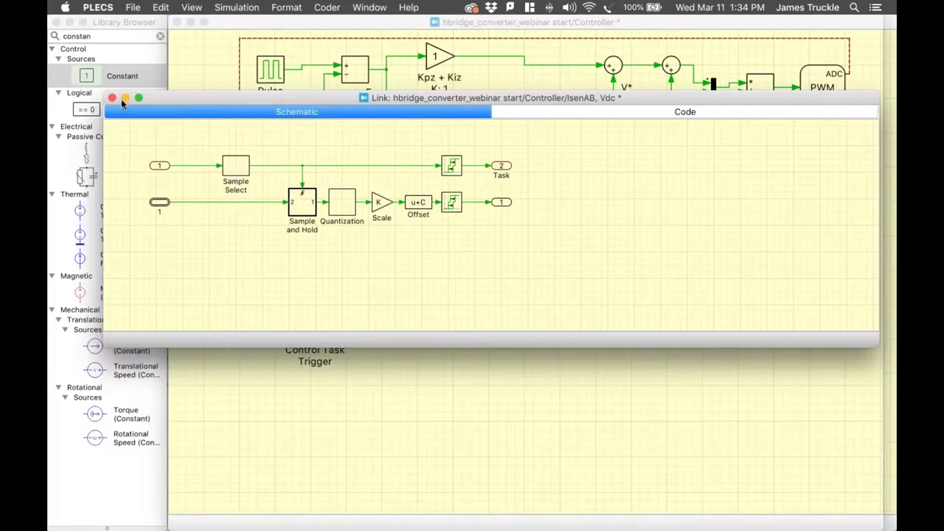
left_click(112, 99)
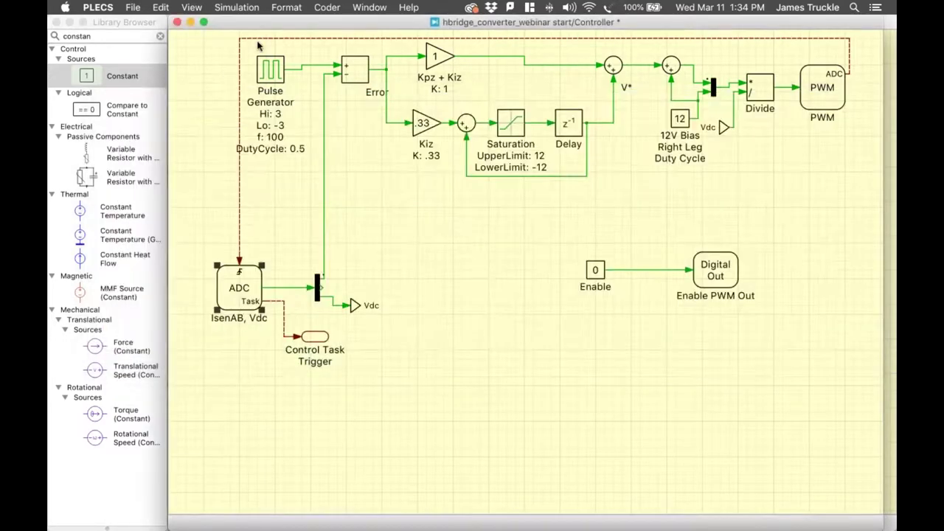
right_click(220, 69)
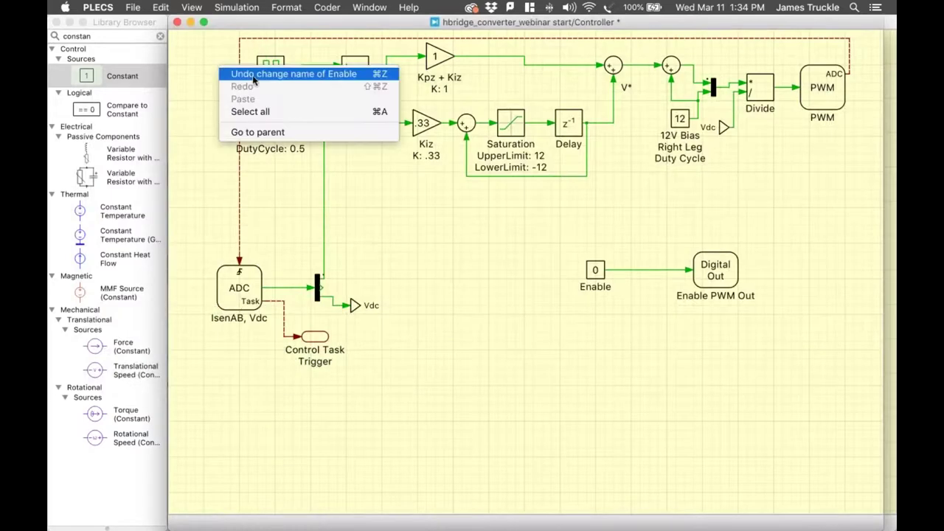
left_click(262, 133)
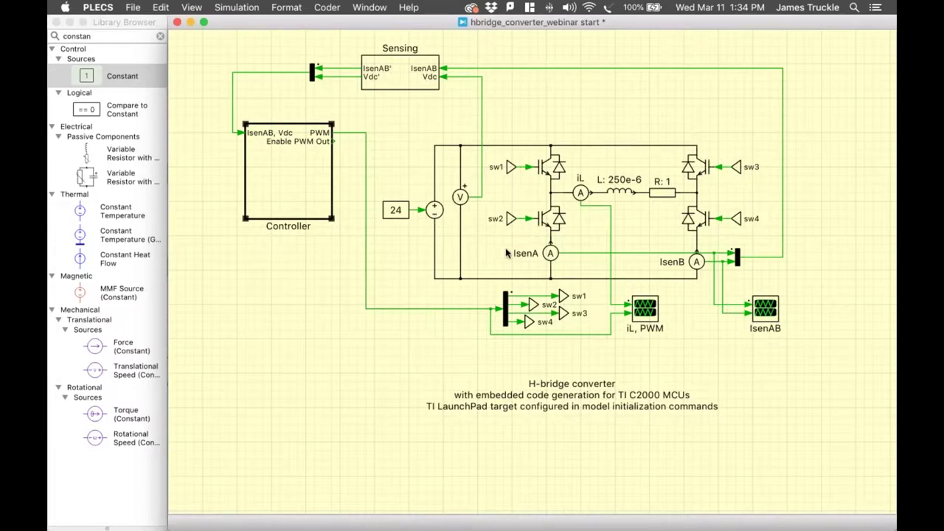
Reopen the Controller subsystem and place a Scope block from the library on it.
double_click(299, 176)
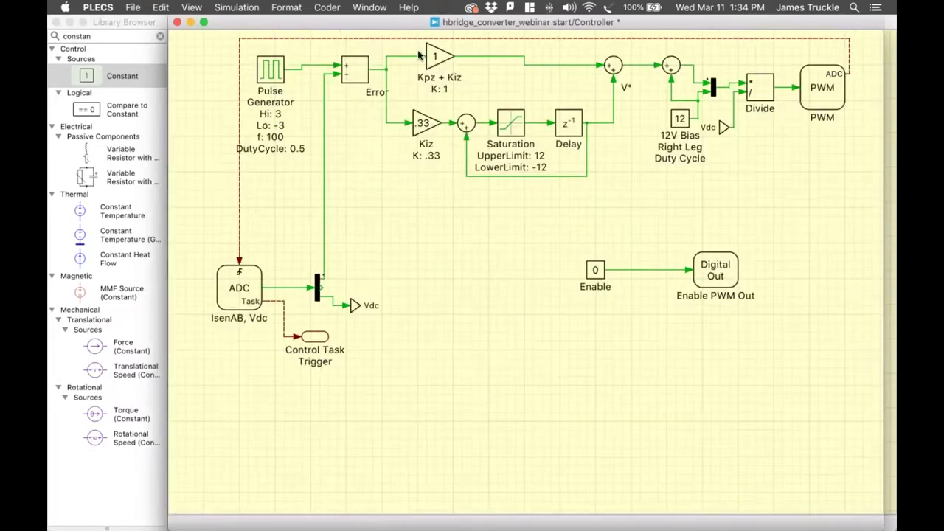
left_click(136, 34)
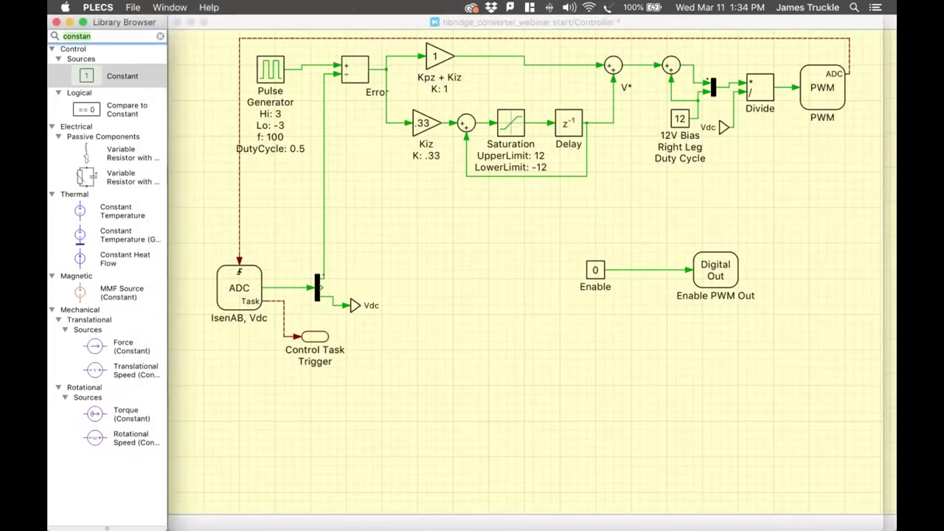
type("scope")
left_click_drag(101, 66, 802, 191)
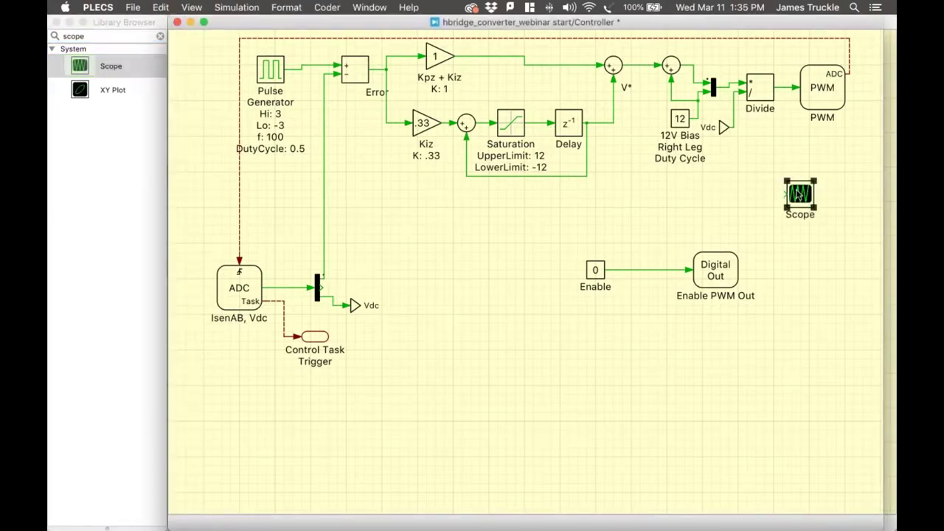
Give the Scope three stacked plots by inserting two plots below the first.
double_click(801, 194)
right_click(389, 183)
left_click(436, 202)
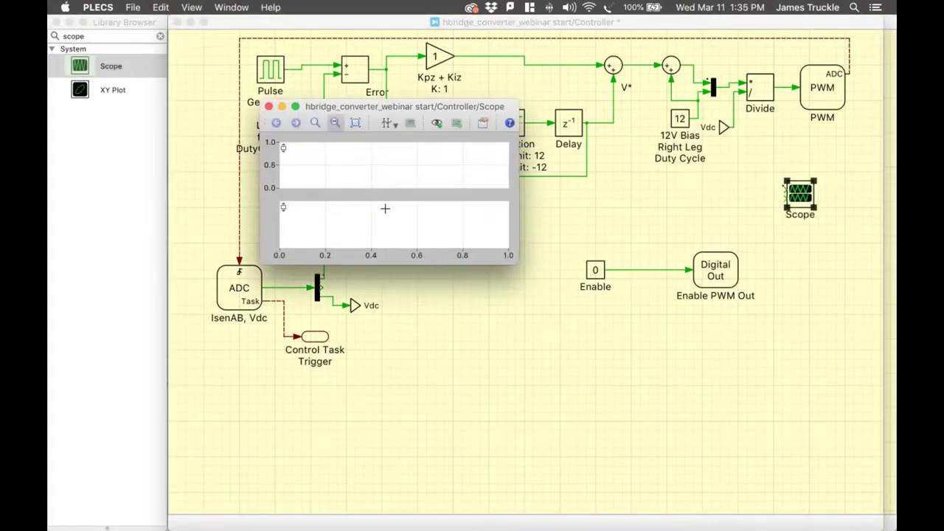
right_click(384, 216)
left_click(393, 237)
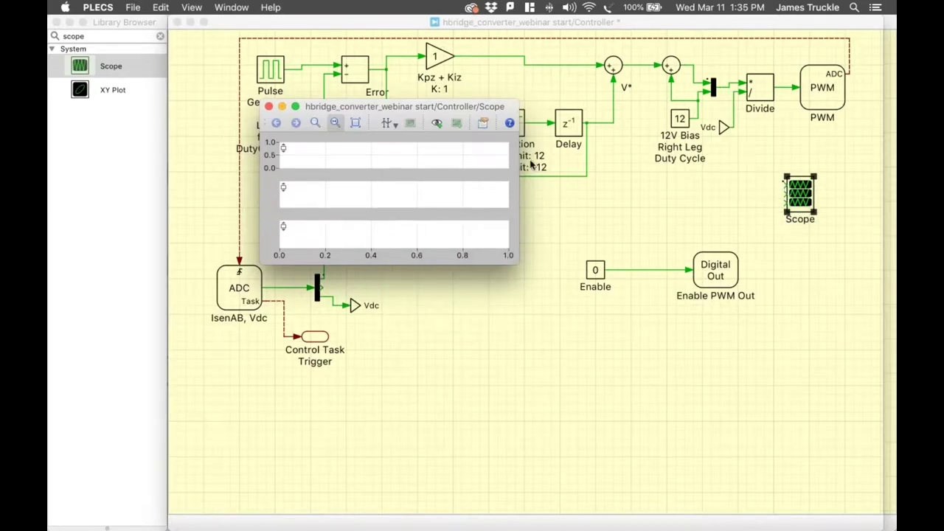
left_click(270, 107)
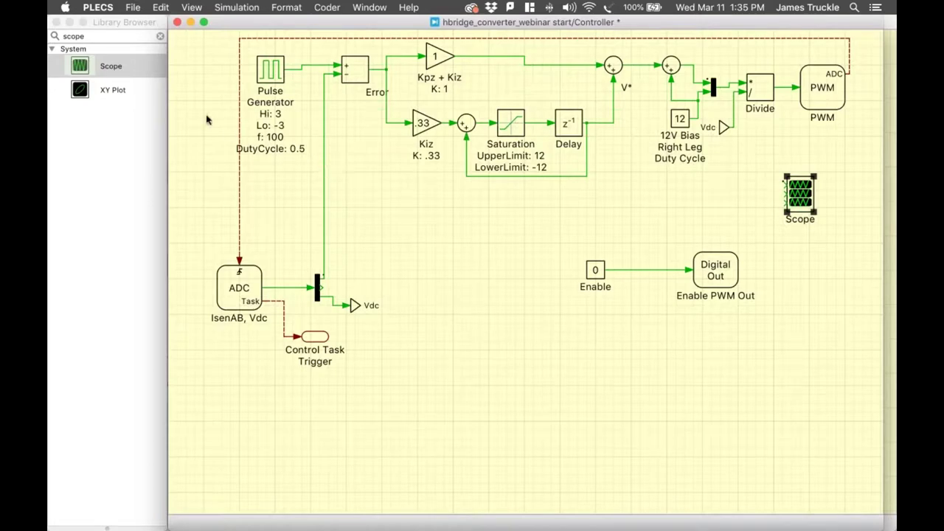
Add a Signal Multiplexer block with Number of inputs set to 2.
left_click(122, 36)
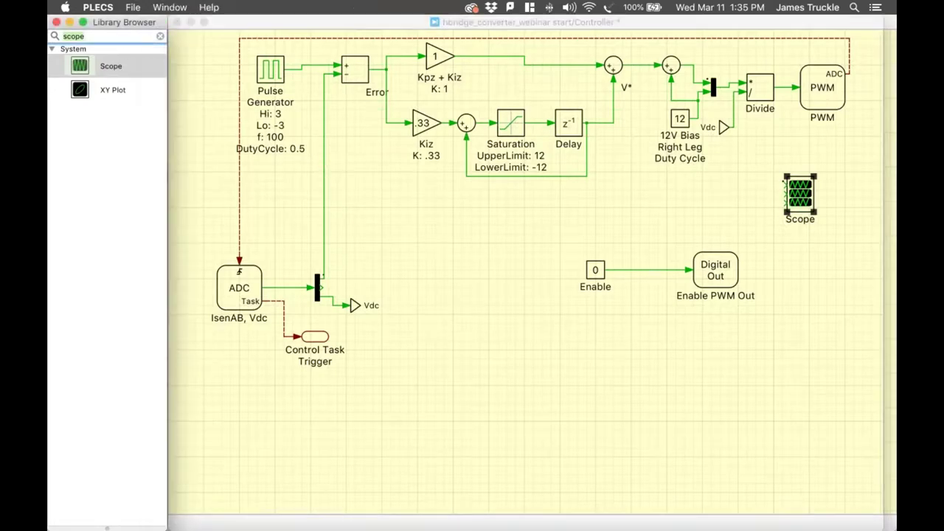
type("mul")
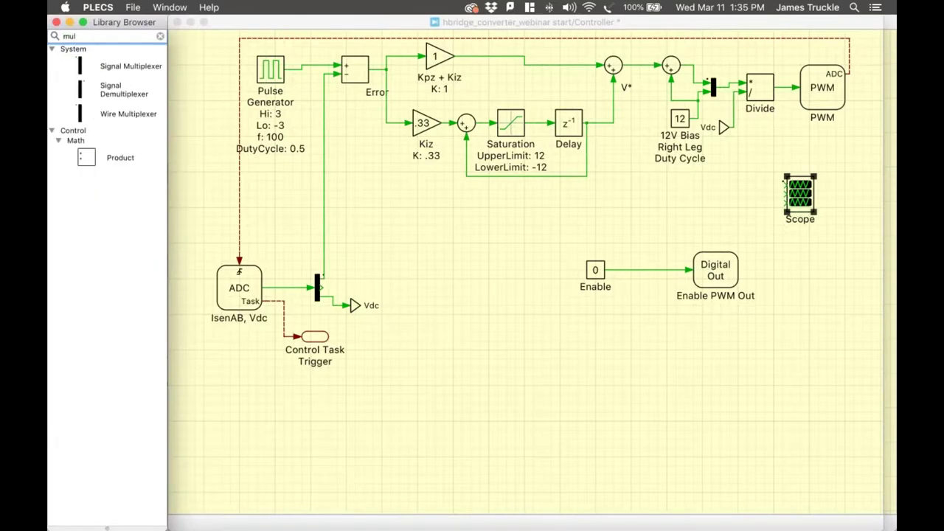
left_click_drag(109, 66, 370, 197)
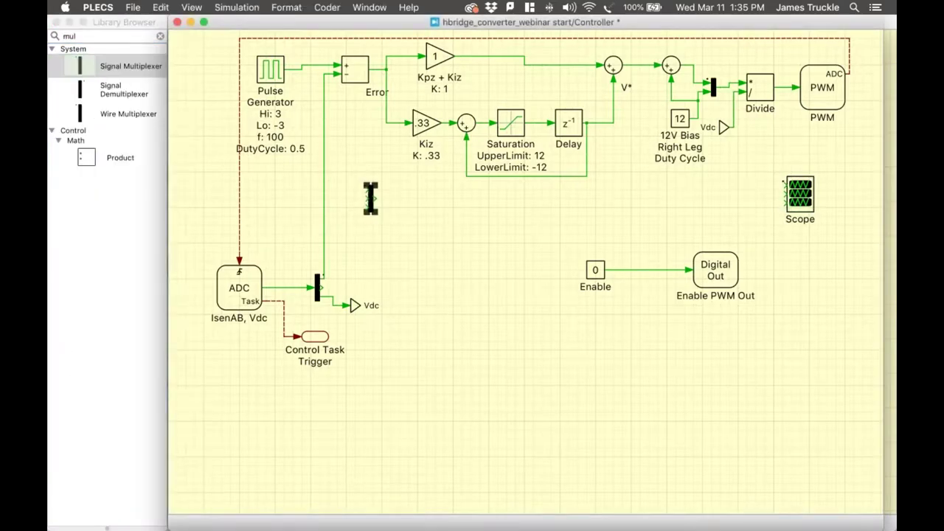
double_click(370, 198)
type("2")
left_click(489, 327)
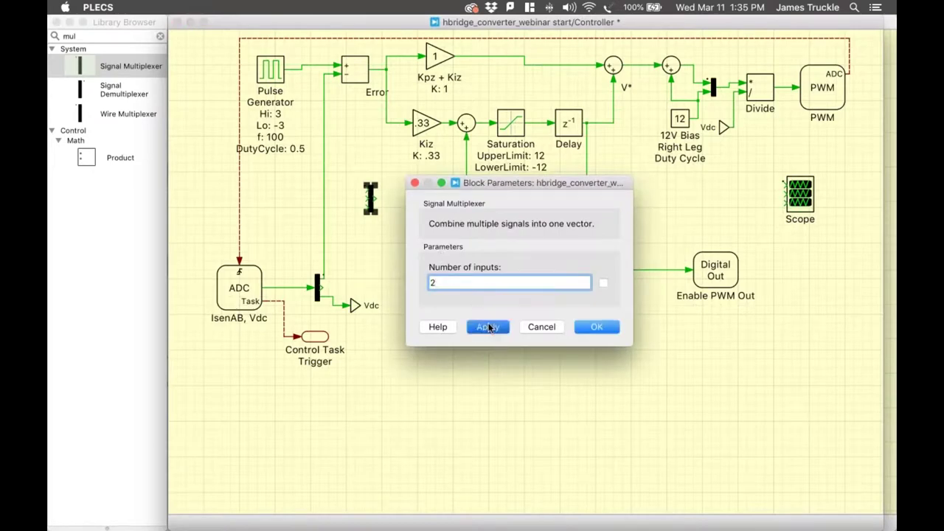
left_click(591, 326)
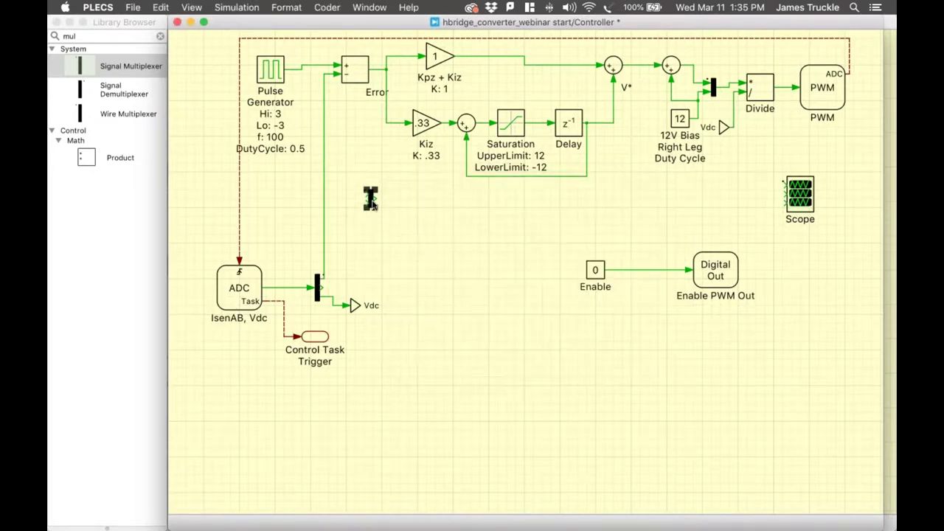
Wire the Pulse Generator setpoint and the current feedback into the multiplexer's two inputs.
left_click(371, 199)
left_click_drag(369, 195, 302, 69)
left_click_drag(367, 203, 325, 203)
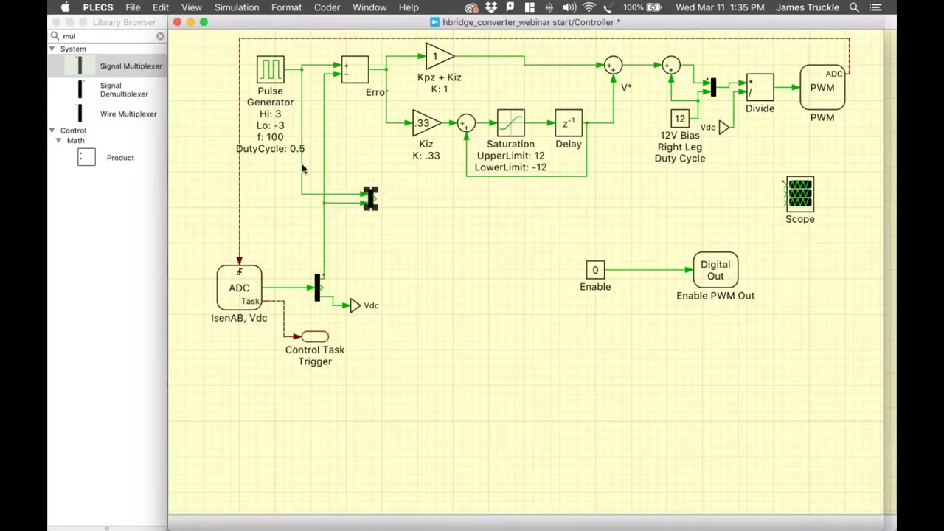
left_click(124, 36)
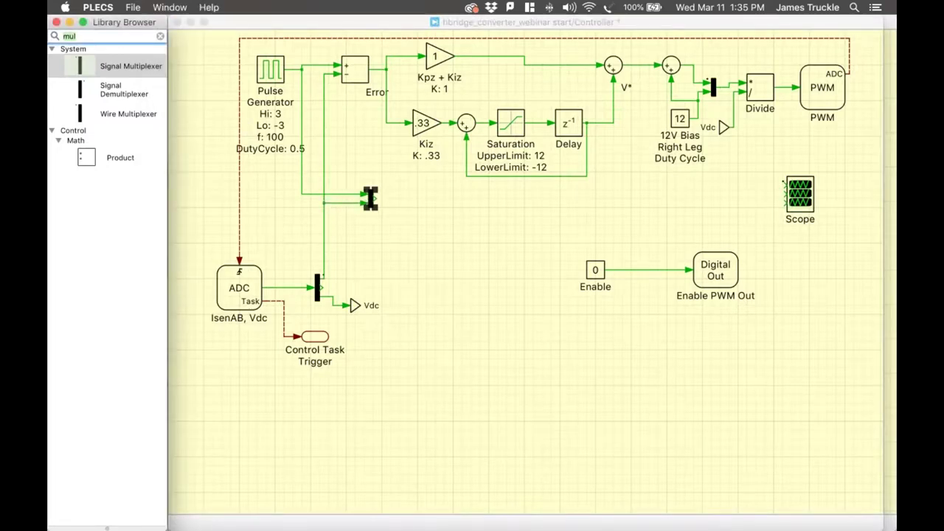
type("signa")
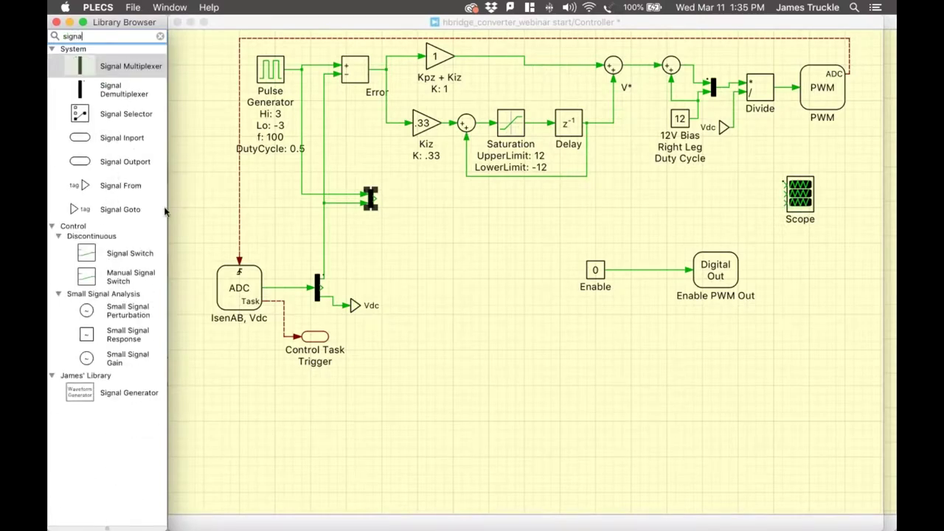
Place a Signal Goto after the multiplexer with tag name iL.
left_click_drag(165, 212, 396, 203)
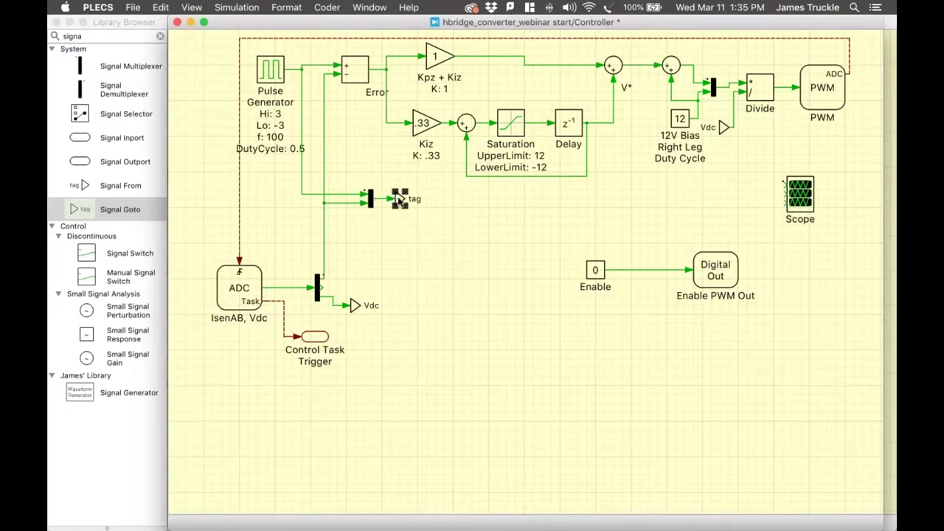
double_click(395, 203)
type("iL")
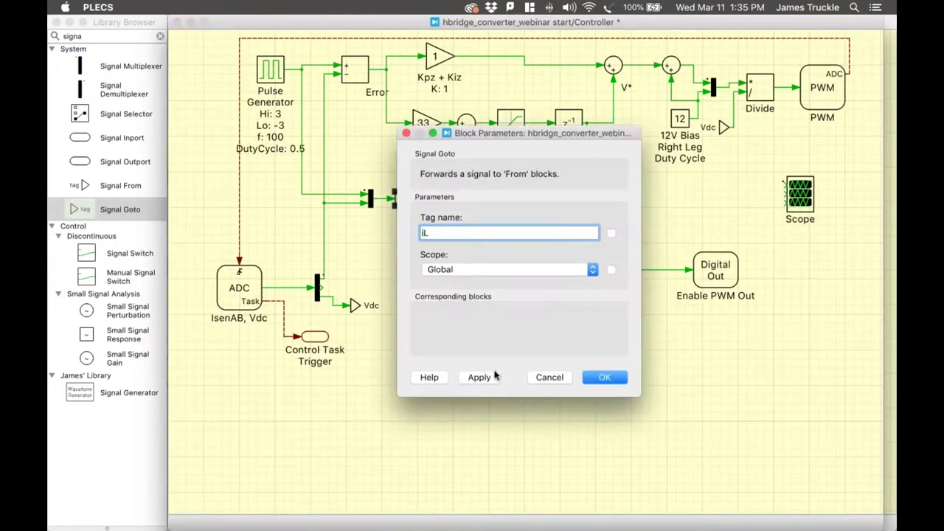
left_click(605, 378)
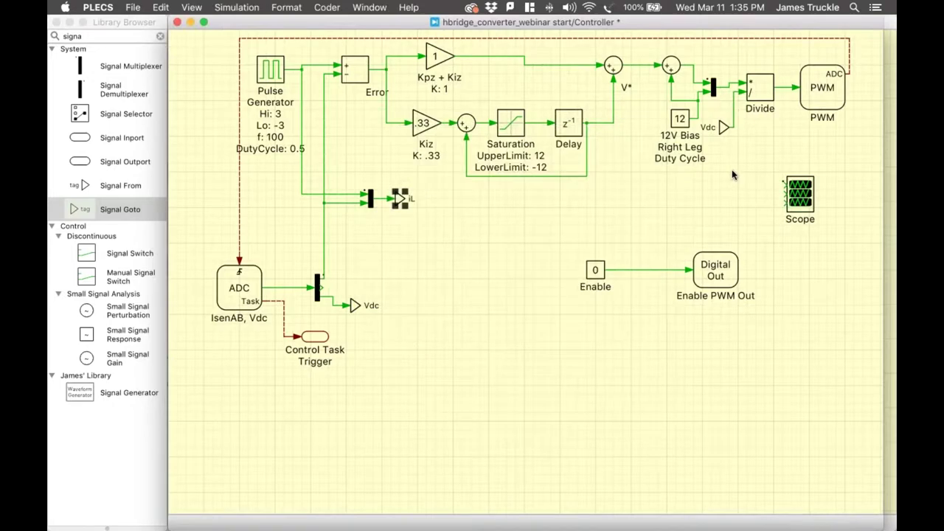
Copy the Vdc From block beside the Scope, retag one copy iL, and wire it in.
left_click_drag(721, 128, 754, 211)
left_click(748, 189)
double_click(749, 189)
type("iL")
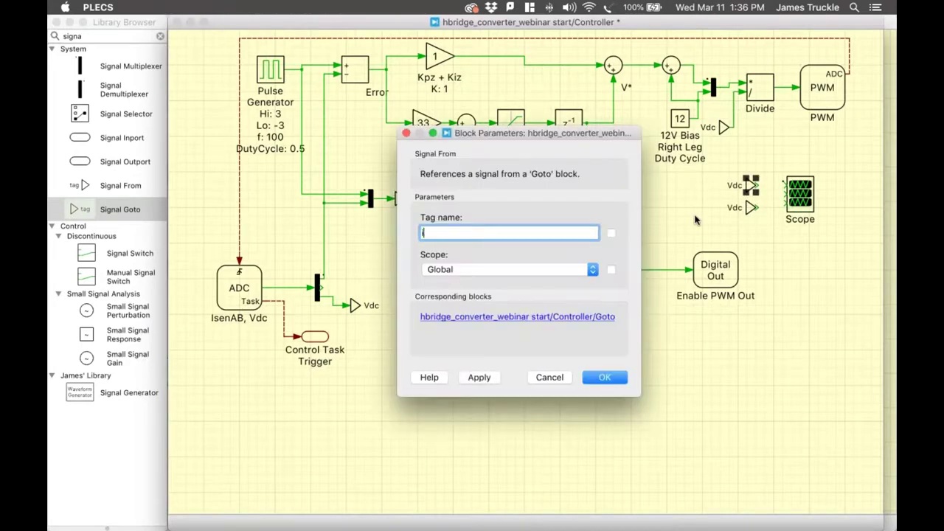
left_click(479, 377)
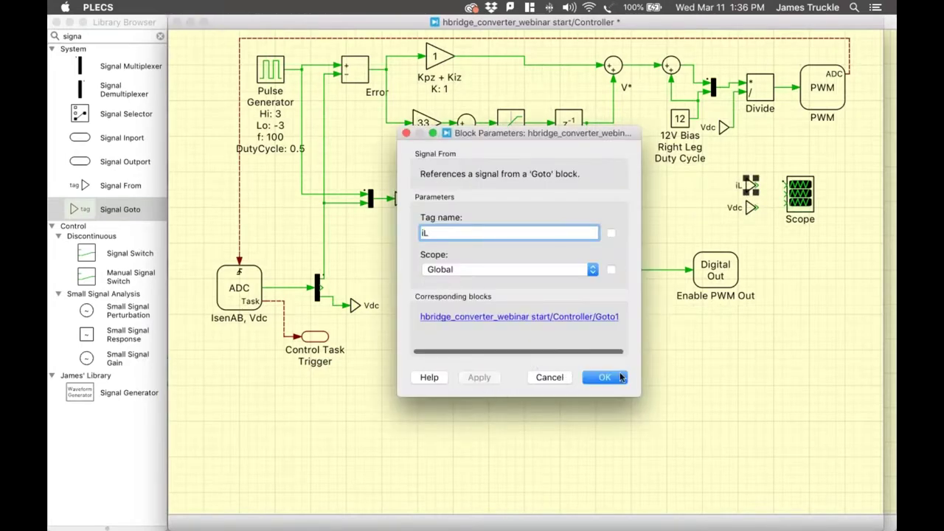
left_click(605, 377)
left_click_drag(760, 184, 774, 87)
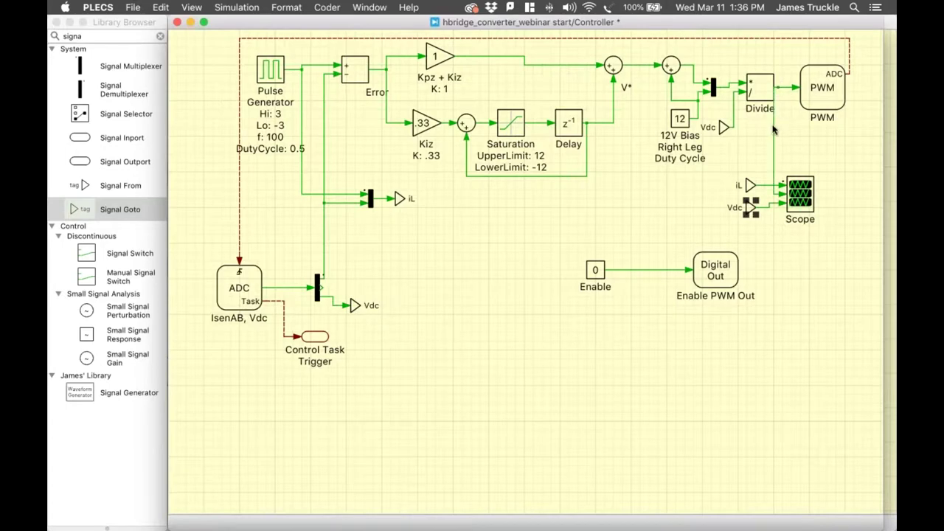
left_click_drag(800, 189, 820, 189)
left_click(750, 206)
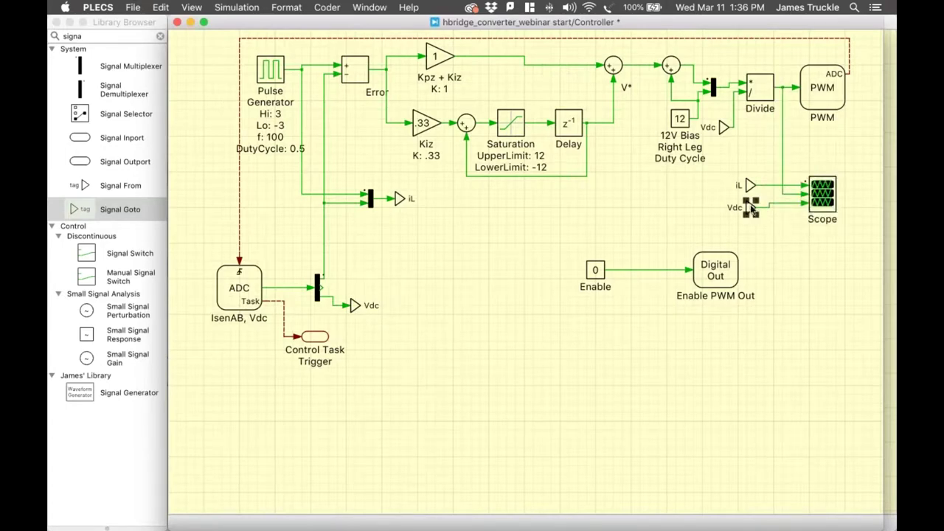
left_click(700, 200)
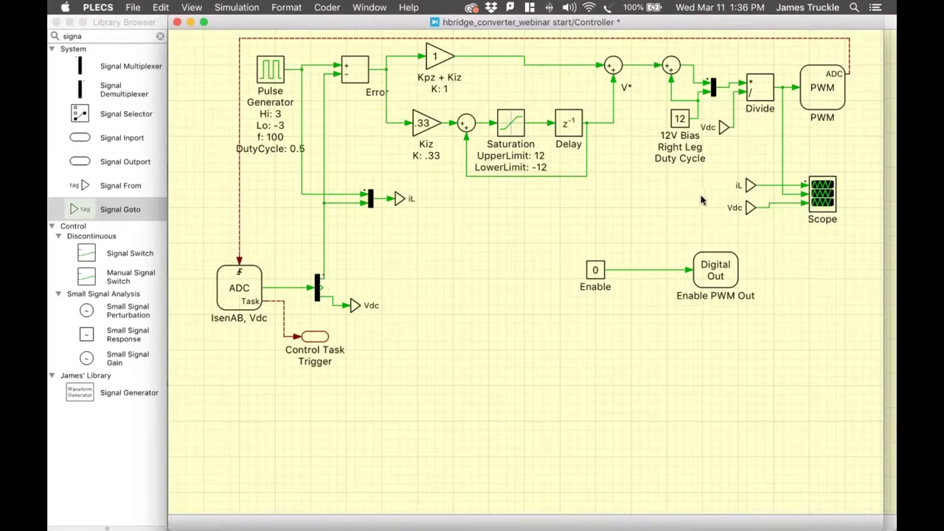
Open and enlarge the Scope window, then run the simulation.
double_click(828, 196)
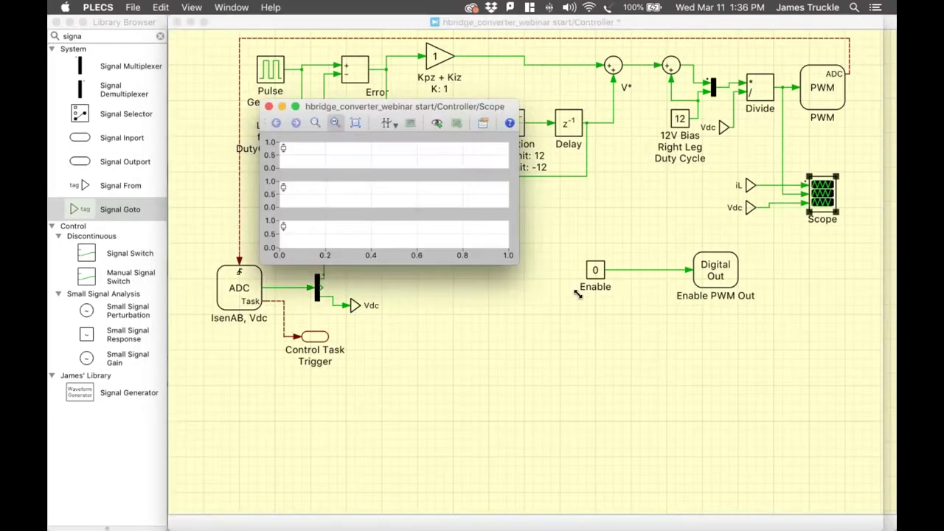
left_click_drag(578, 294, 754, 384)
key("super+t")
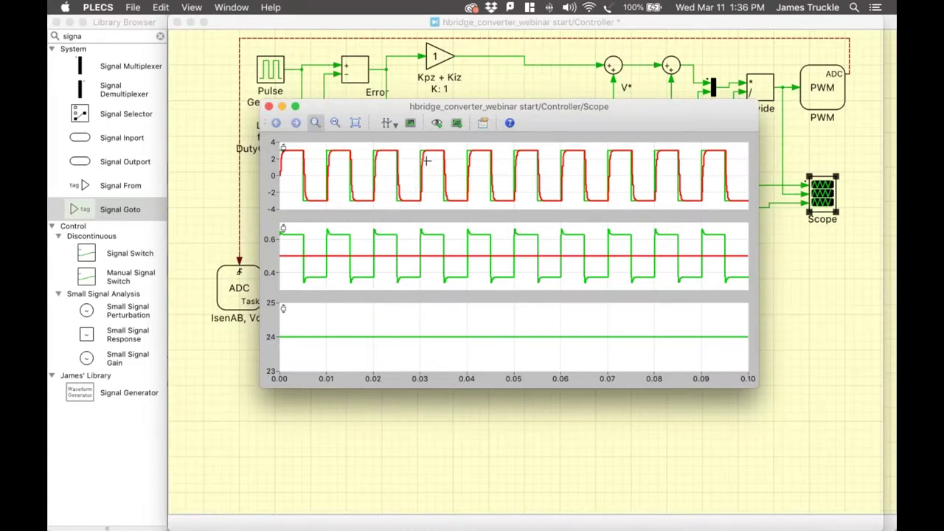
Hold the result as a trace named 'Offline MIL Simulation' and return to the diagram.
left_click(457, 124)
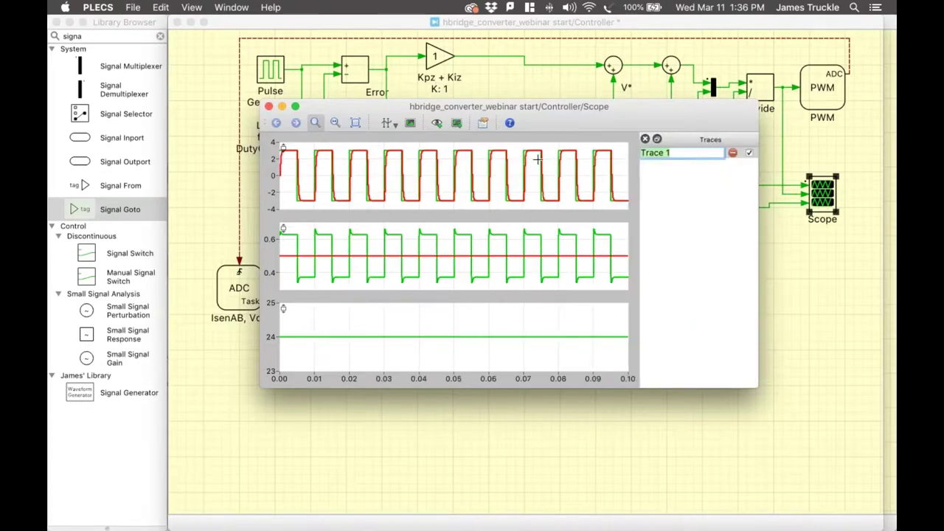
type("Offline MIL Simulation")
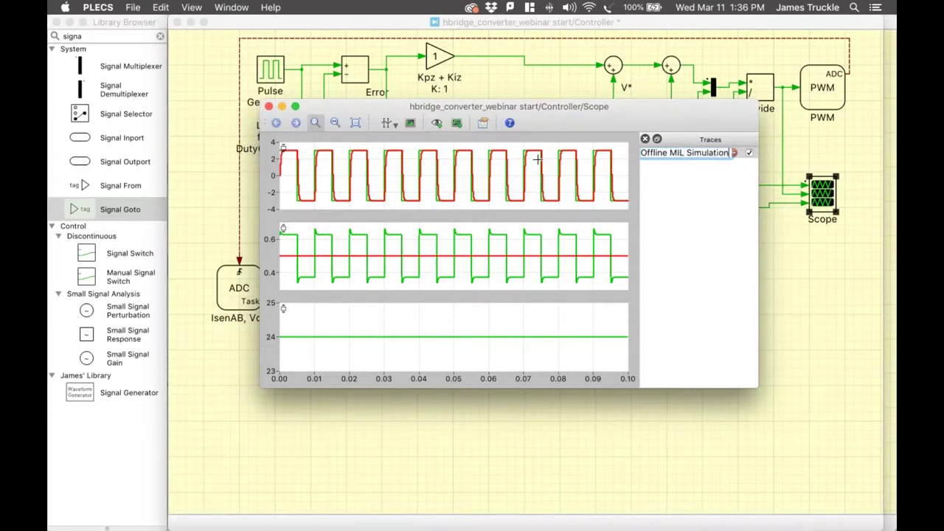
key("Return")
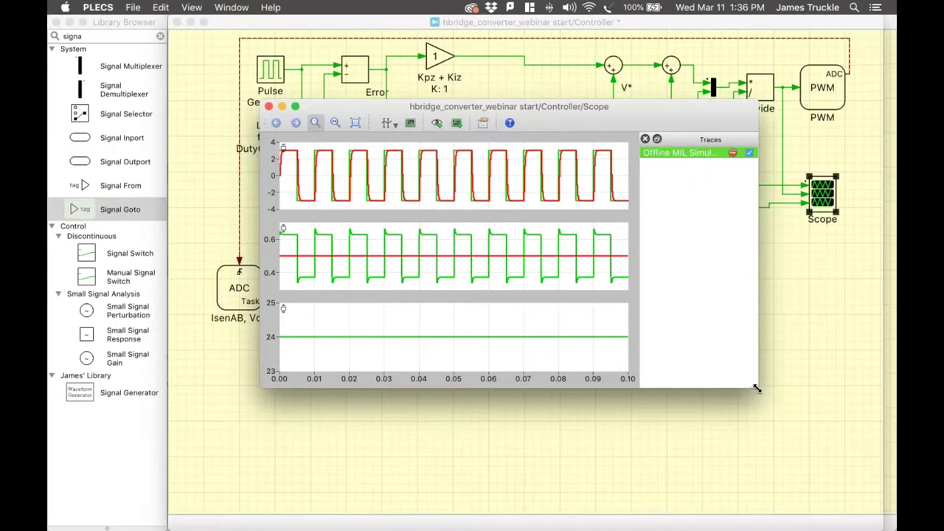
left_click_drag(757, 389, 872, 444)
left_click_drag(569, 118, 515, 125)
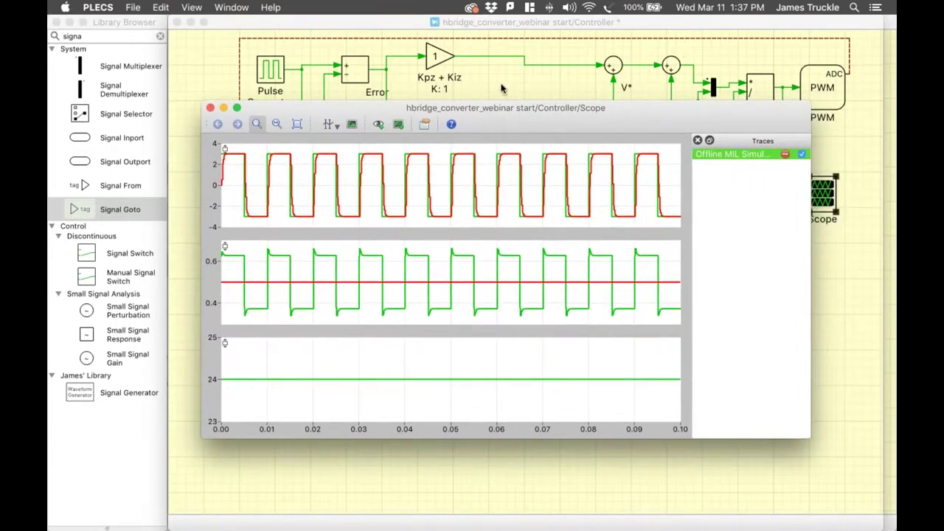
left_click(502, 89)
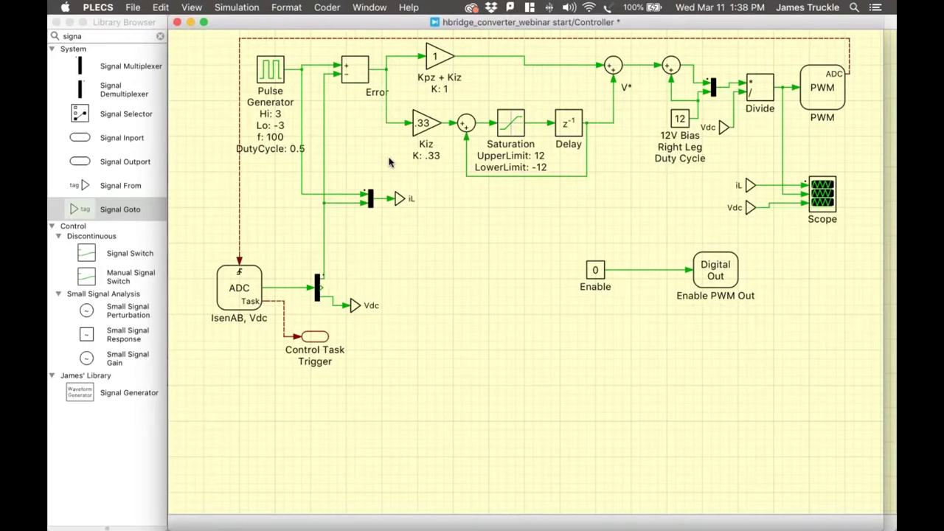
Open Coder Options, check the Ts_controller step size, and view the Parameter Inlining settings.
left_click(326, 9)
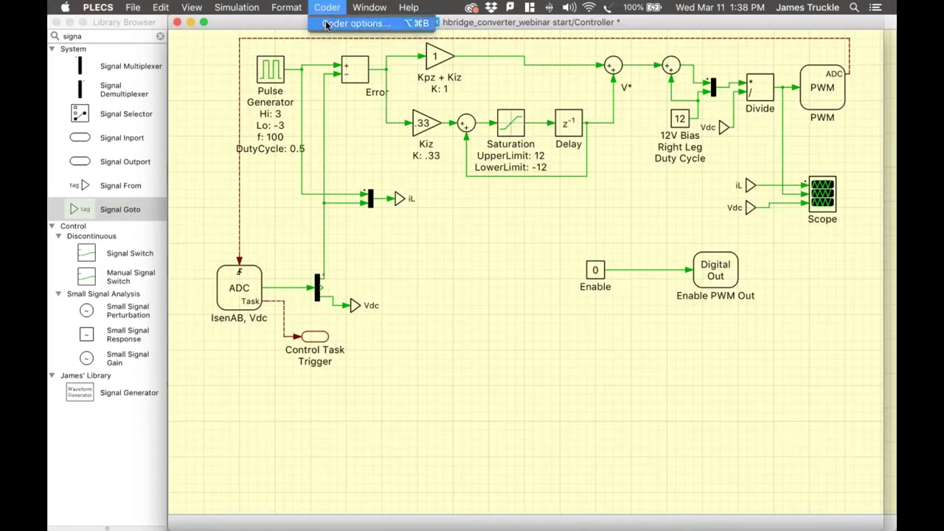
left_click(326, 24)
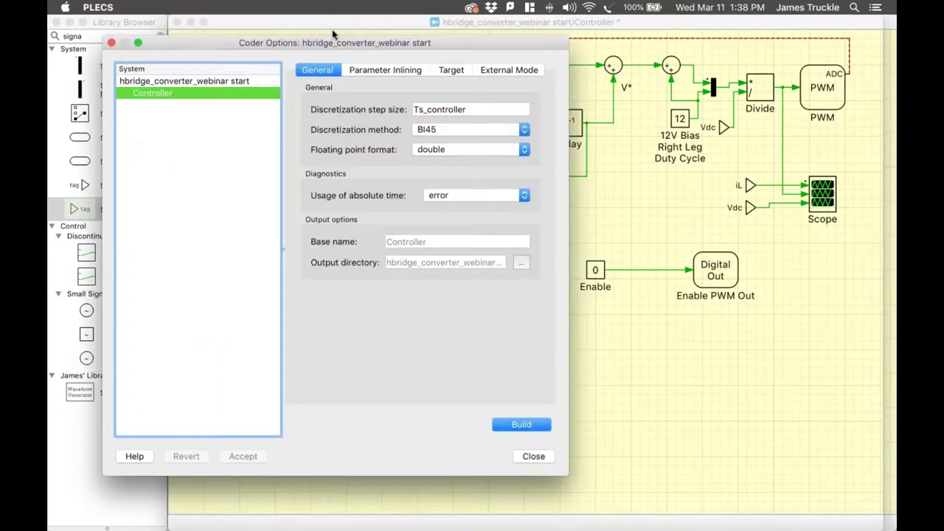
left_click_drag(340, 40, 436, 58)
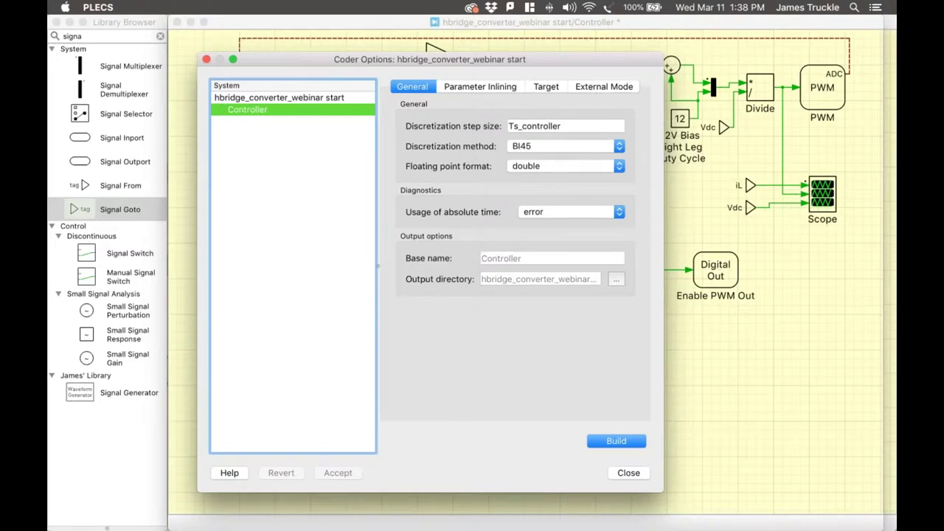
double_click(559, 126)
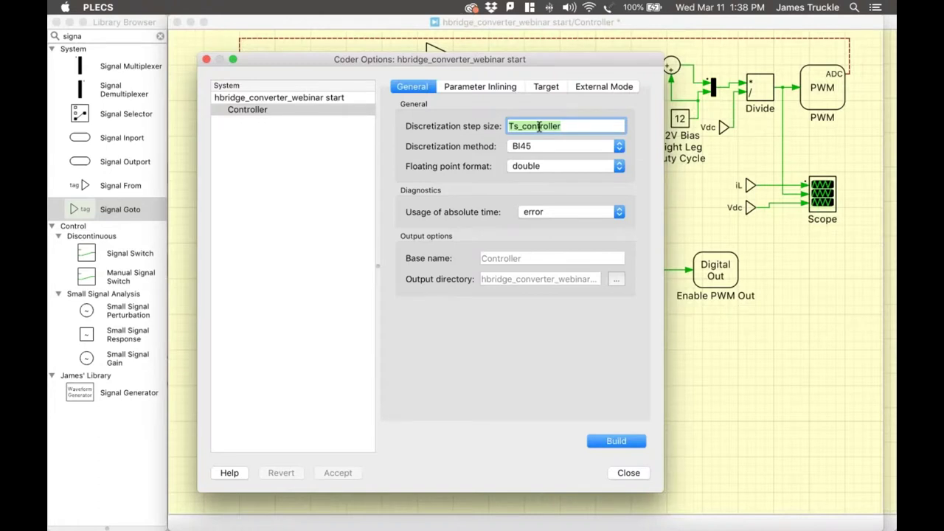
left_click(565, 126)
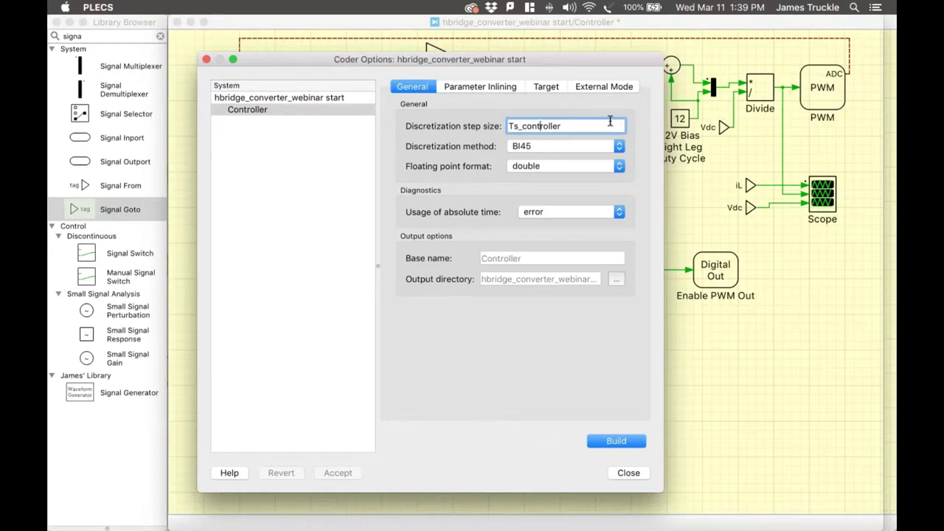
left_click(498, 89)
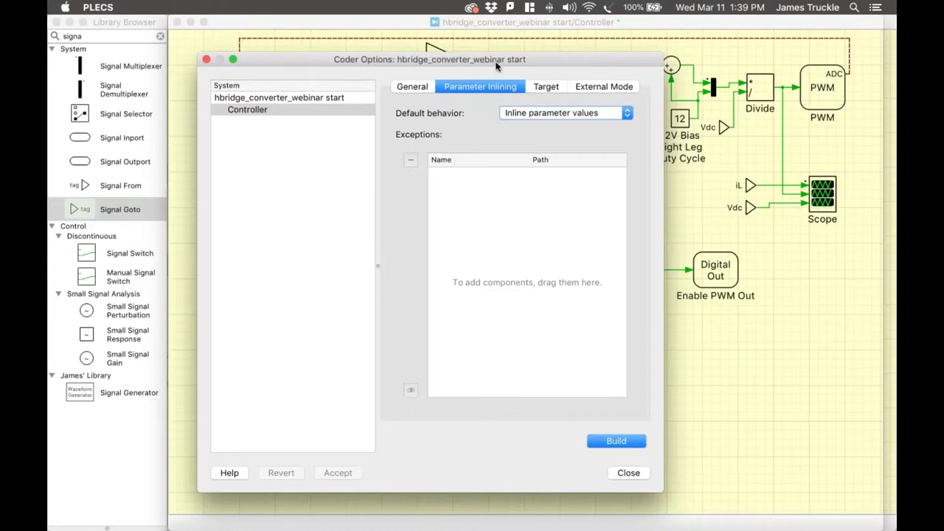
Add the Pulse Generator and Enable blocks to the parameter inlining Exceptions list.
left_click_drag(491, 59, 339, 59)
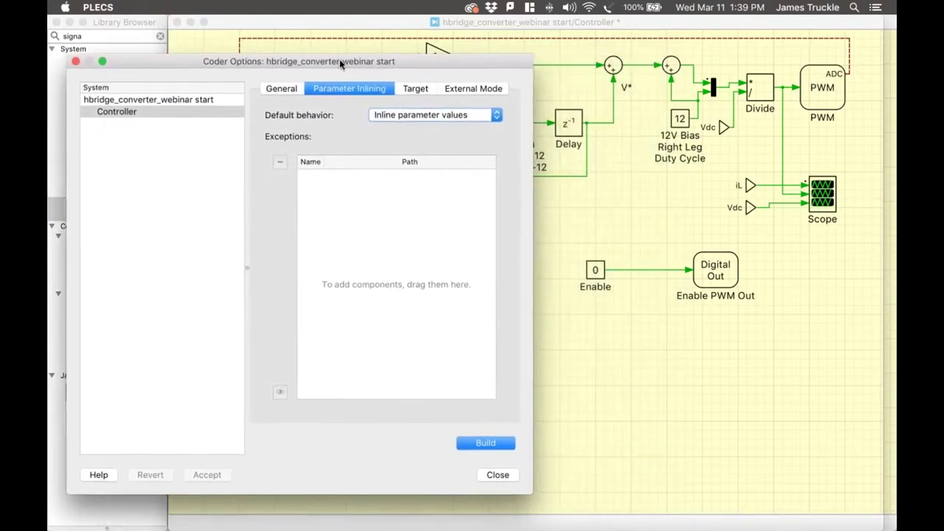
left_click(634, 208)
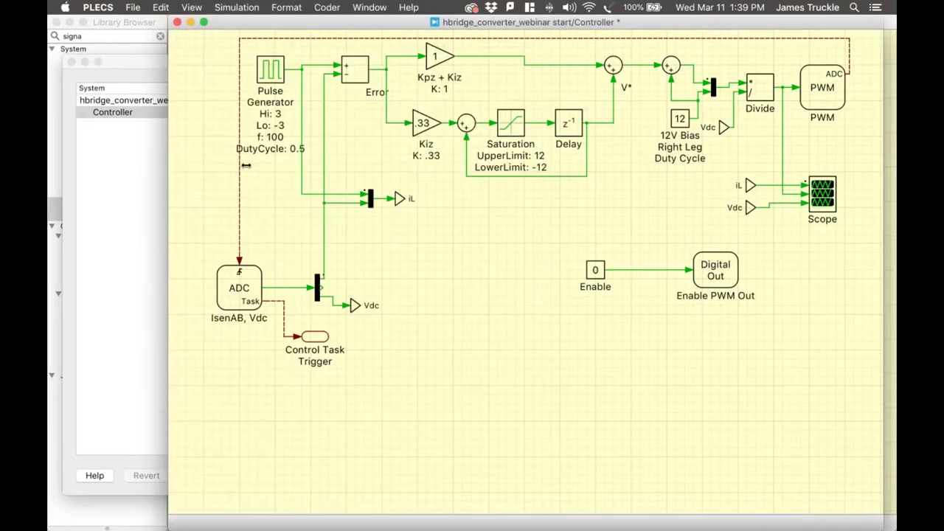
left_click_drag(169, 164, 375, 163)
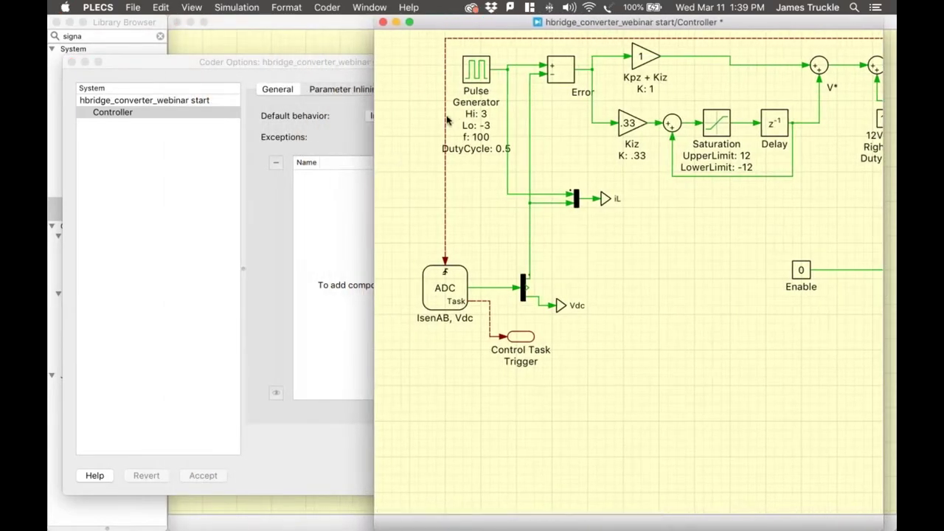
left_click_drag(477, 77, 350, 214)
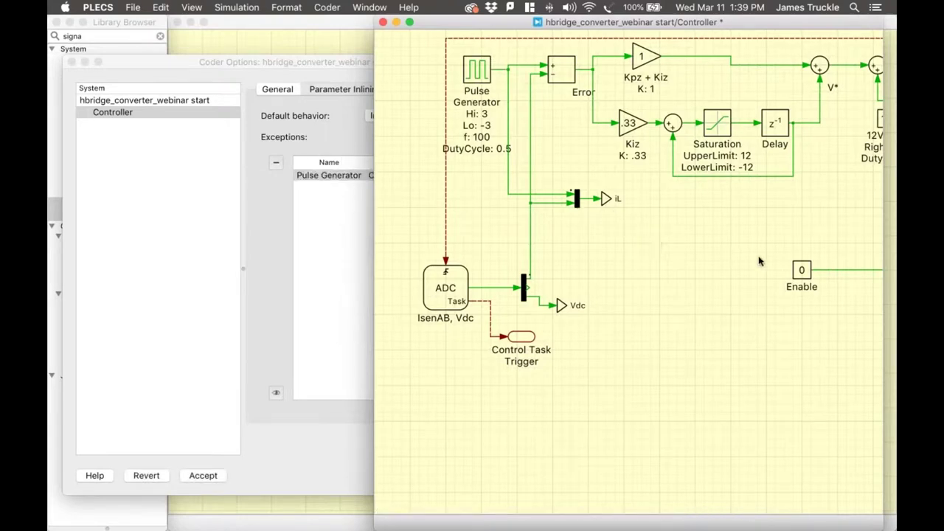
left_click_drag(802, 270, 365, 228)
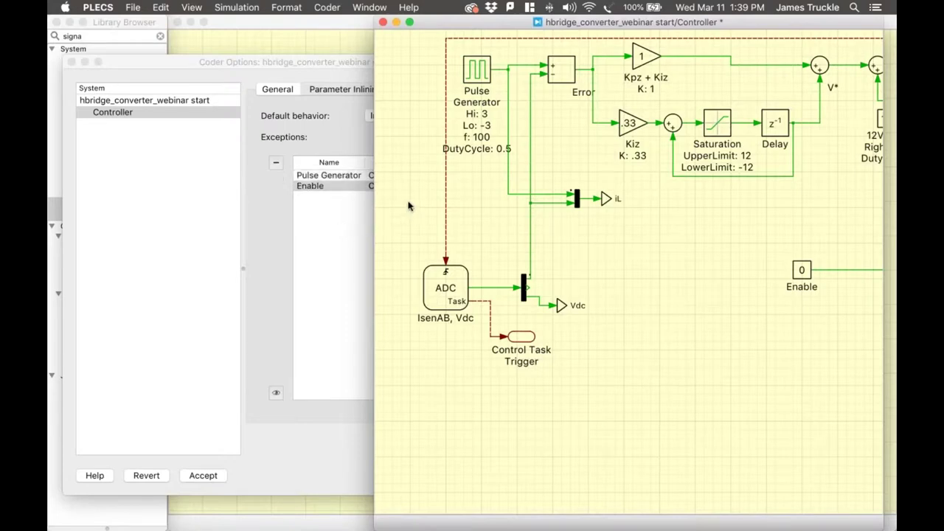
left_click(350, 144)
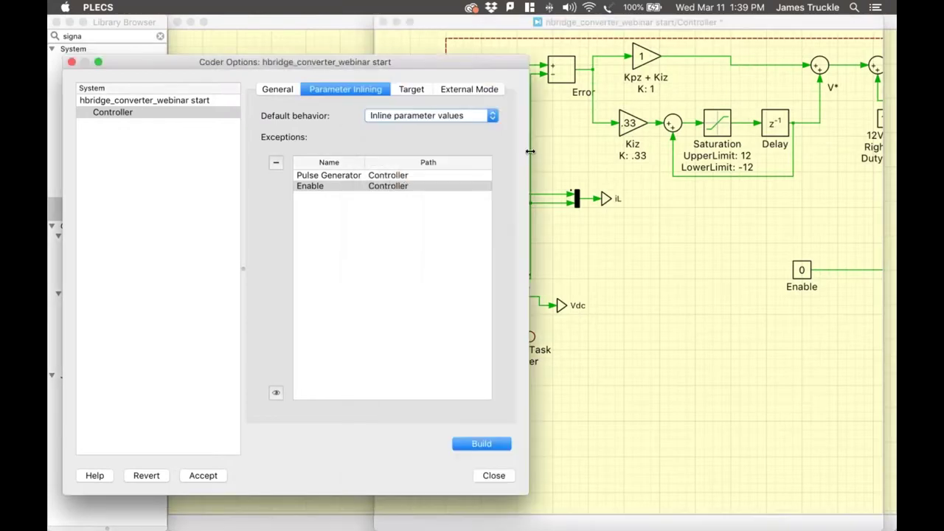
left_click_drag(530, 151, 604, 151)
left_click_drag(492, 68, 525, 67)
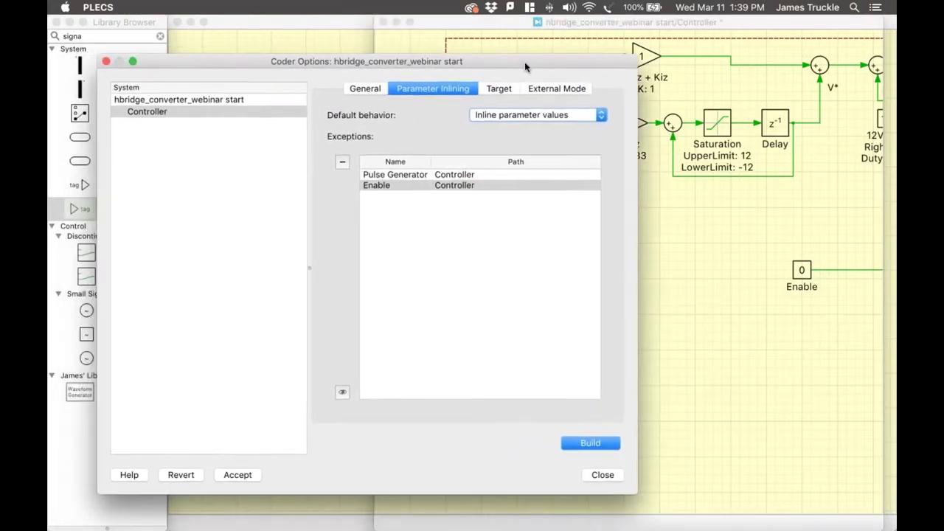
On the Target tab, keep TI2806x as the target and widen the Coder Options dialog.
left_click(506, 89)
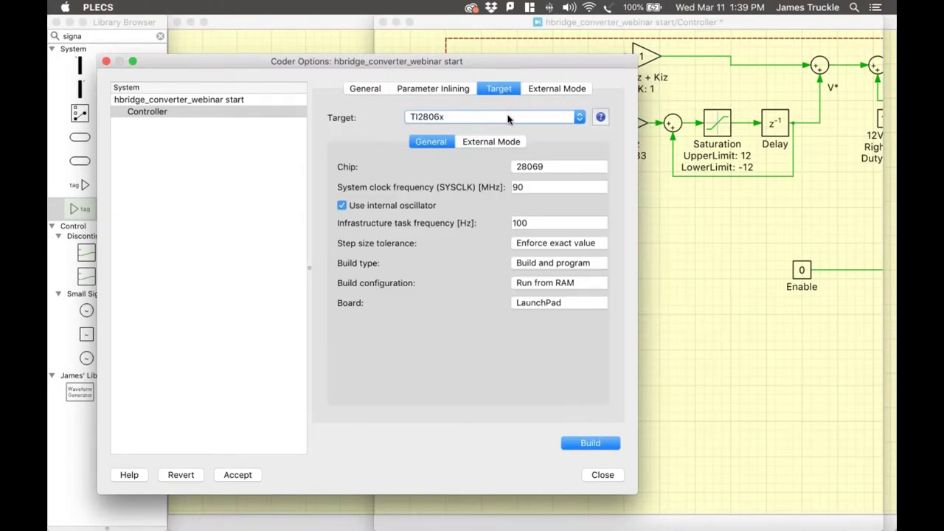
left_click(507, 118)
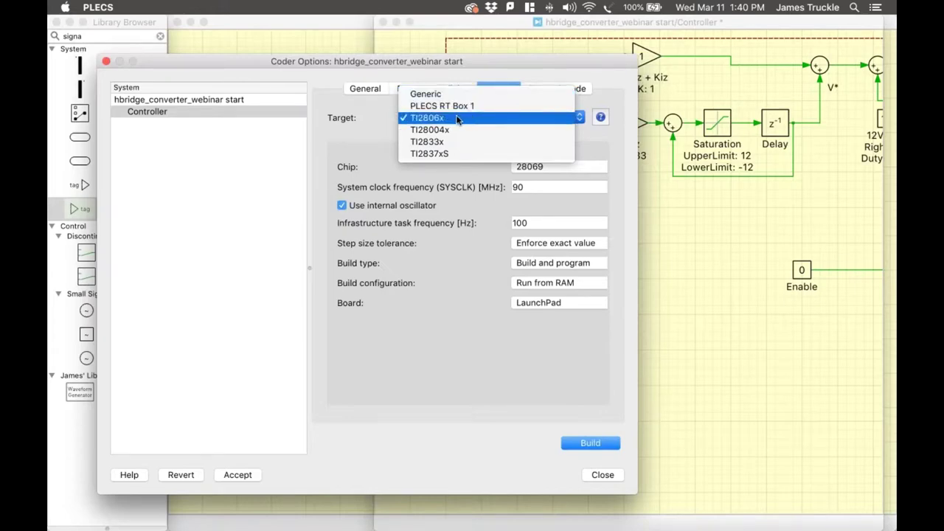
left_click(375, 135)
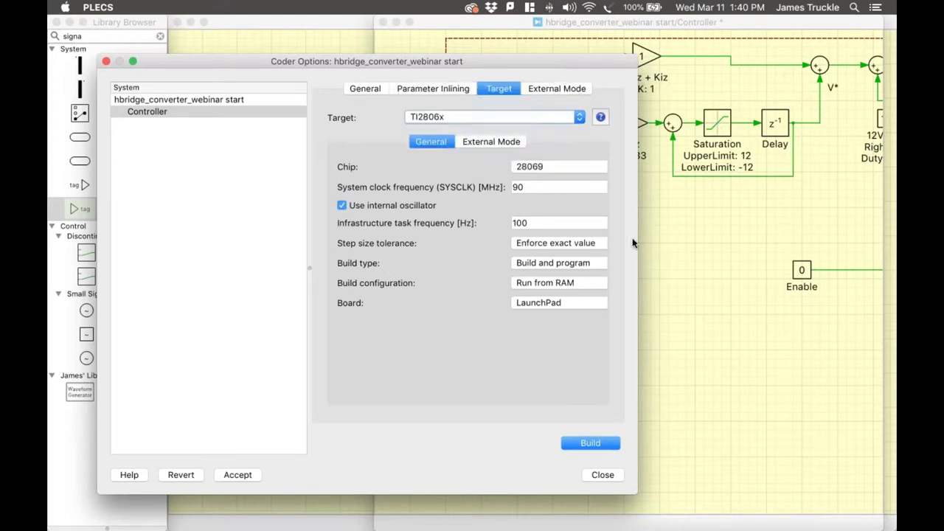
left_click_drag(634, 238, 727, 242)
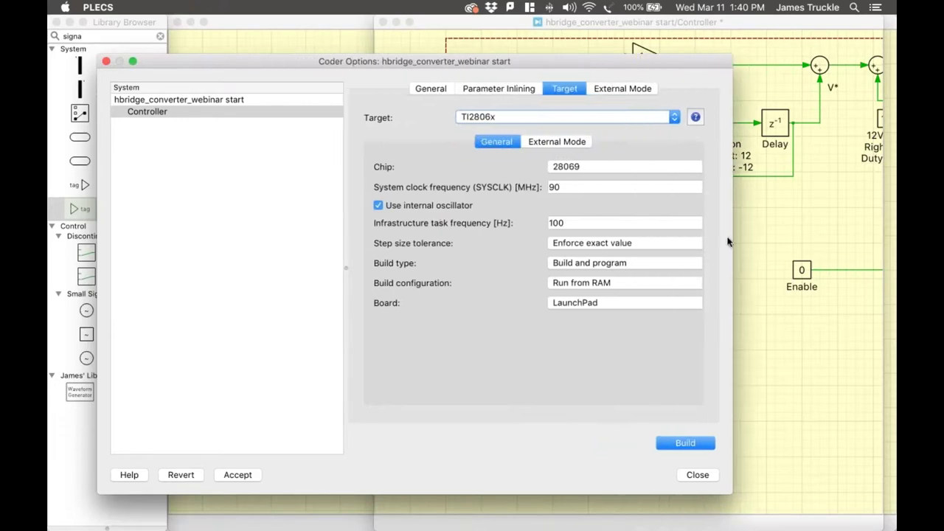
left_click(631, 263)
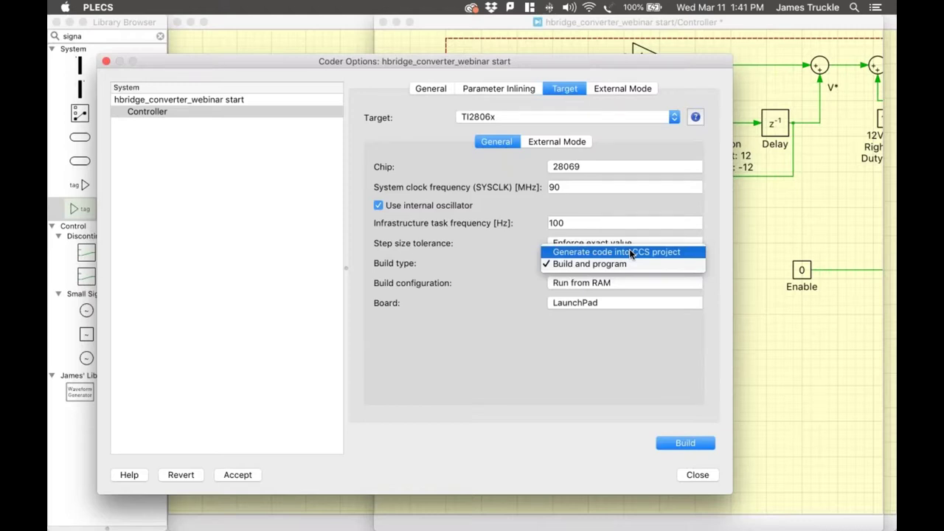
left_click(513, 302)
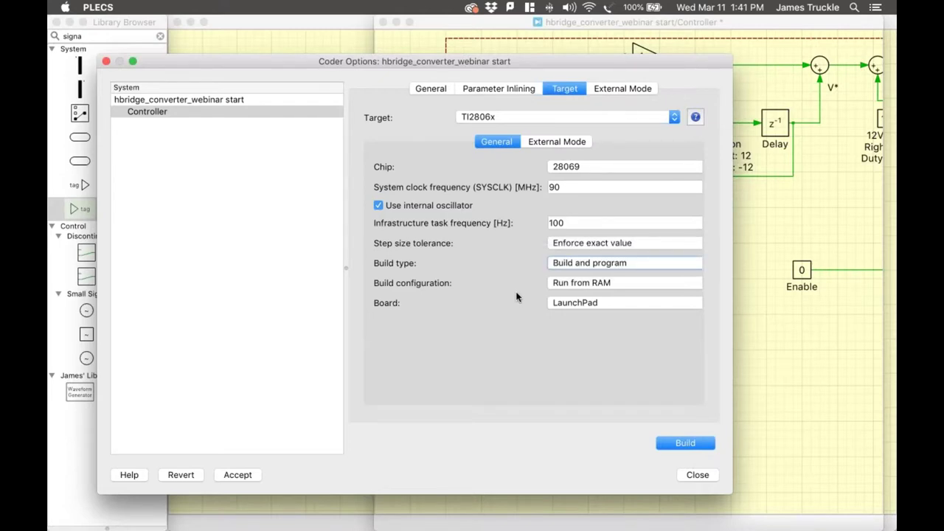
Build the Controller code for the TI2806x LaunchPad, compiling sources and flashing the MCU.
left_click(684, 441)
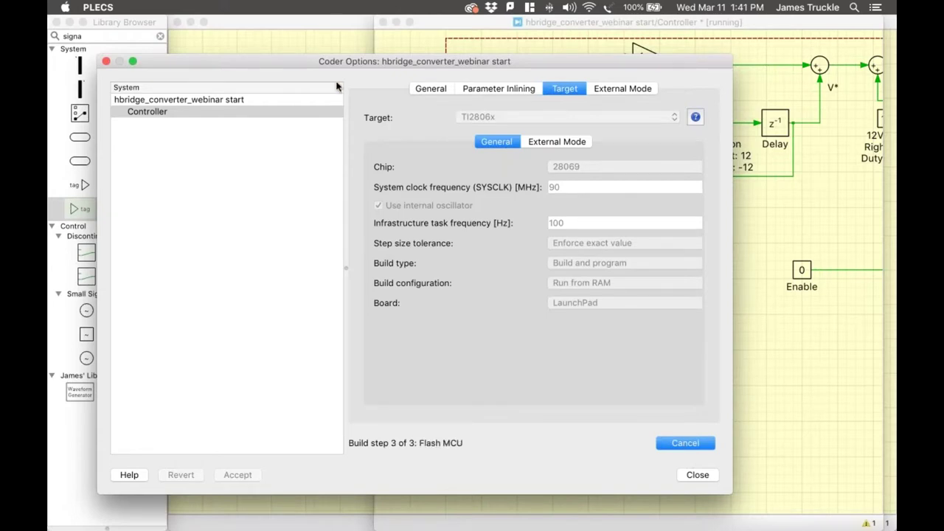
scroll(505, 268, "right", 1)
scroll(505, 272, "left", 1)
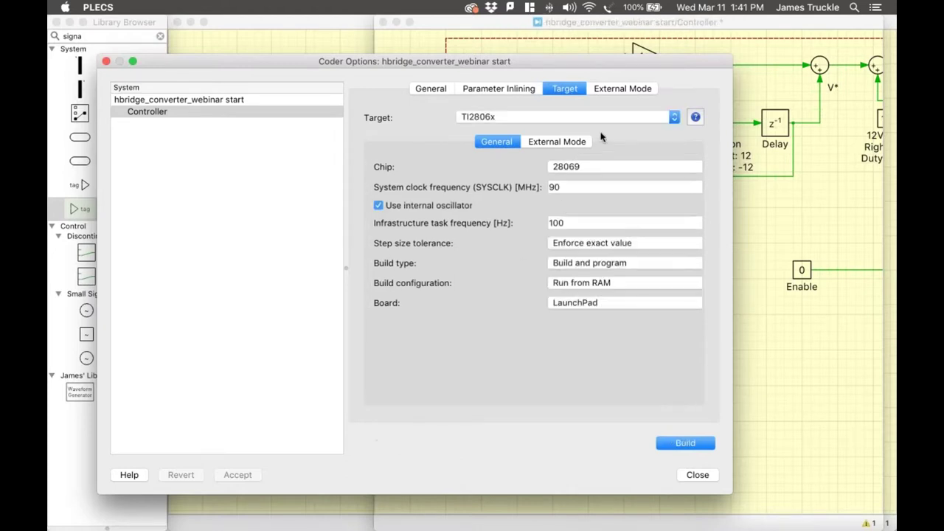
Set the LaunchPad's cu.usbserial port as the external-mode target device and connect to it.
left_click(609, 89)
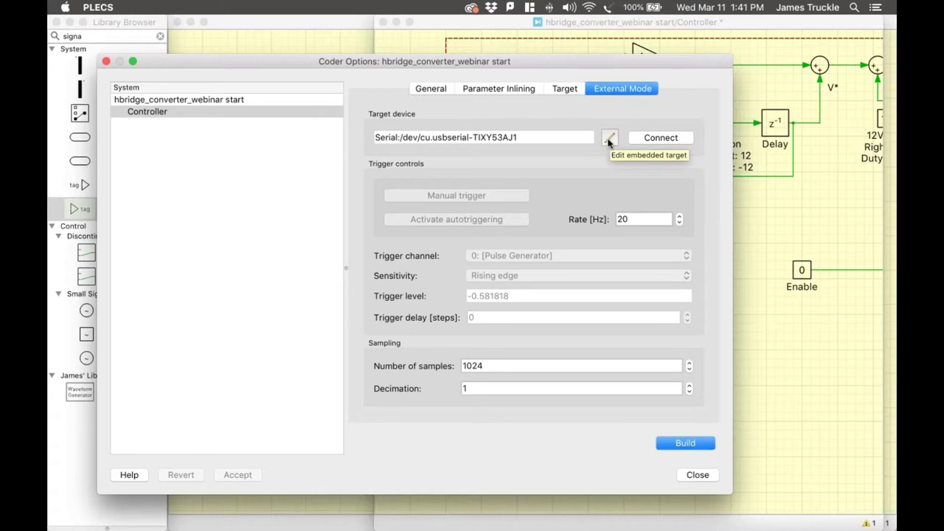
left_click(610, 139)
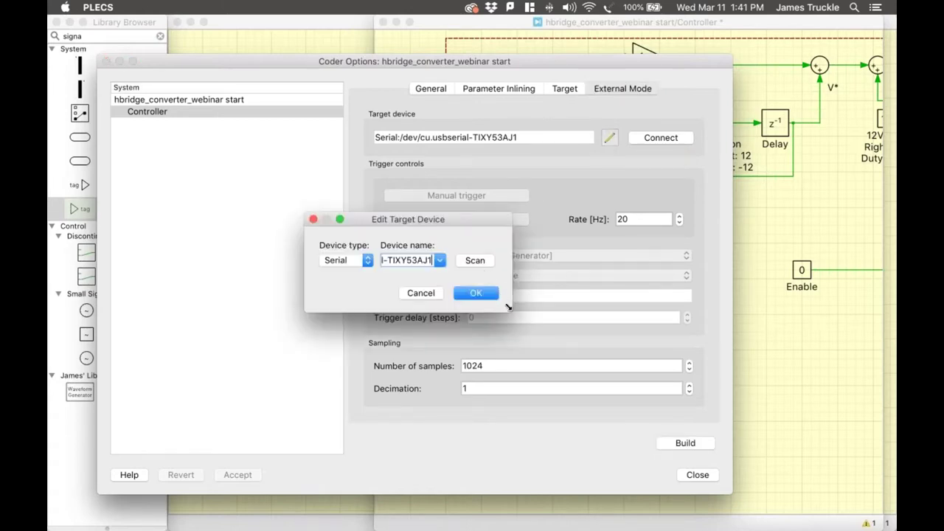
left_click_drag(582, 335, 605, 347)
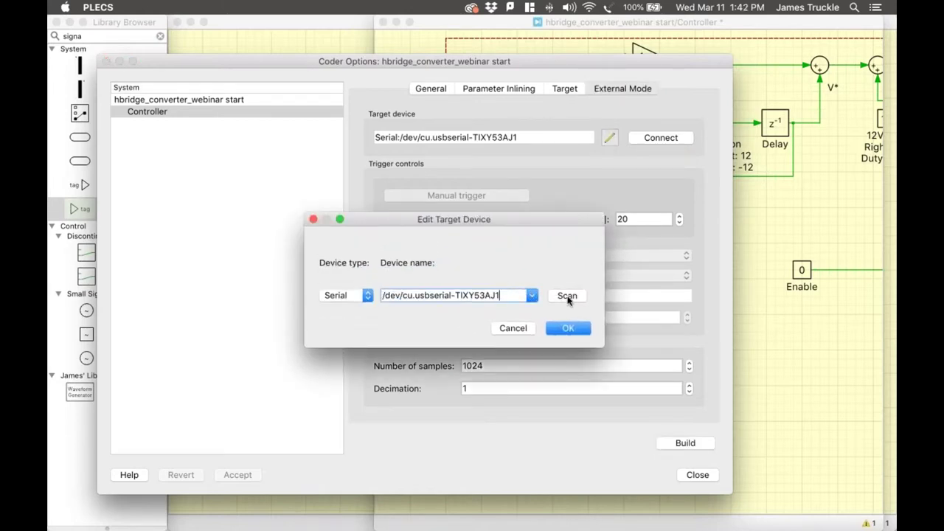
left_click(532, 295)
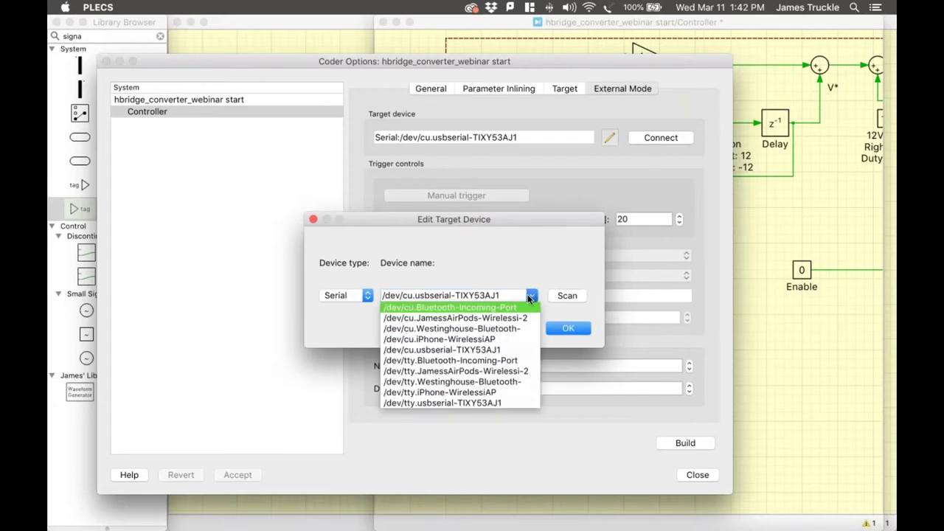
left_click(506, 349)
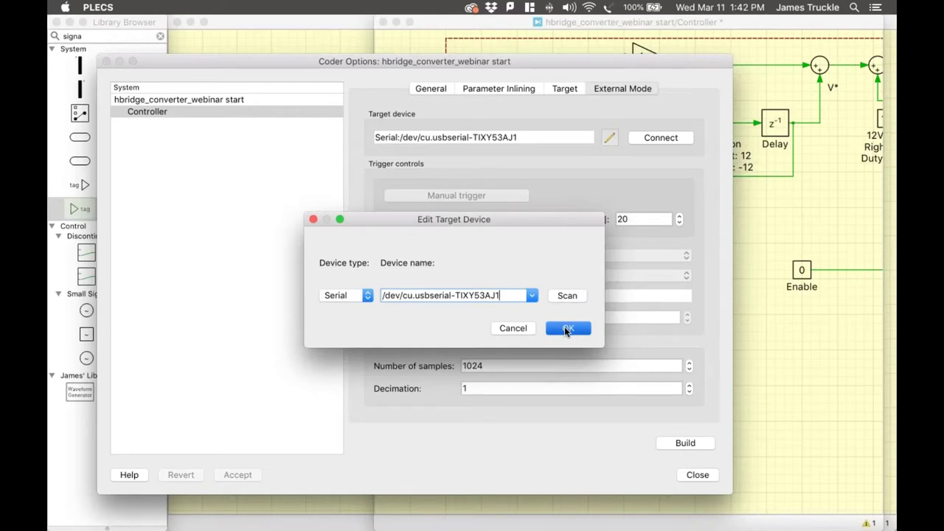
left_click(567, 328)
left_click(649, 139)
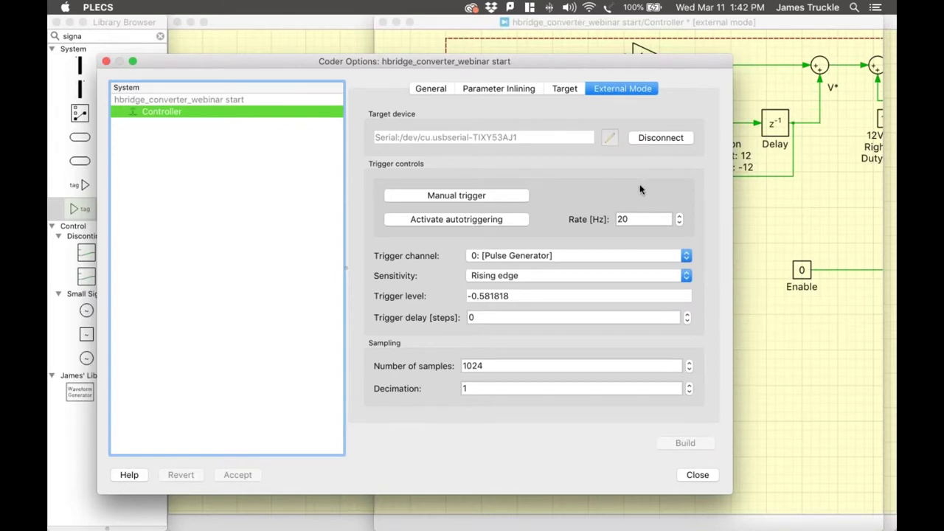
left_click(807, 196)
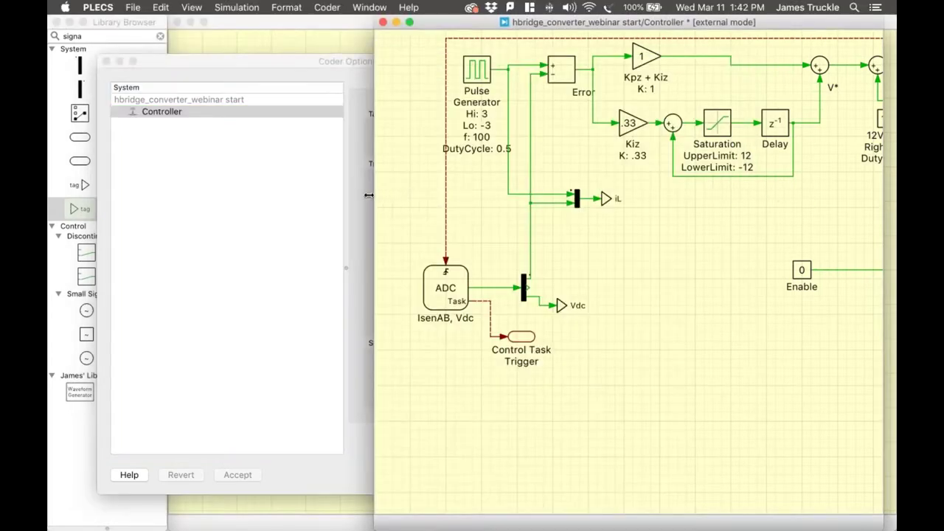
Activate autotriggering in the Coder Options External Mode settings.
left_click_drag(369, 195, 325, 193)
left_click(314, 189)
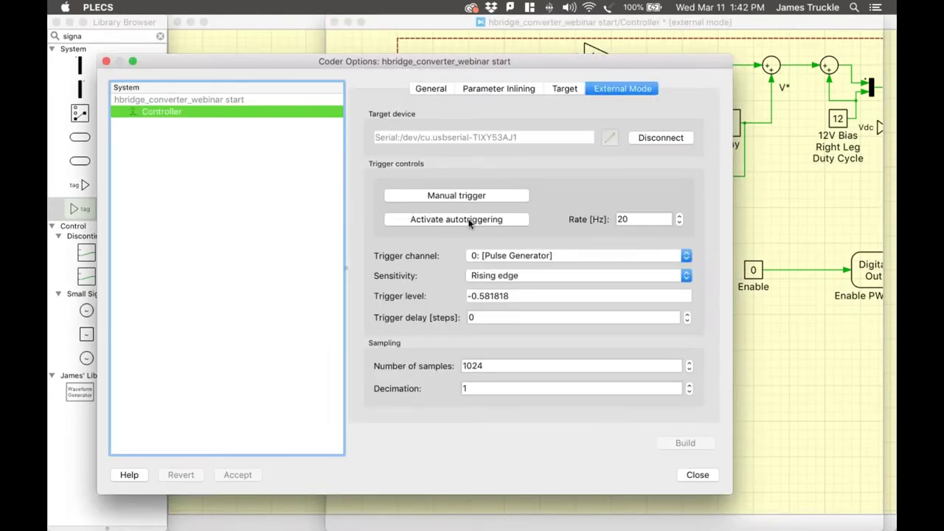
left_click(458, 220)
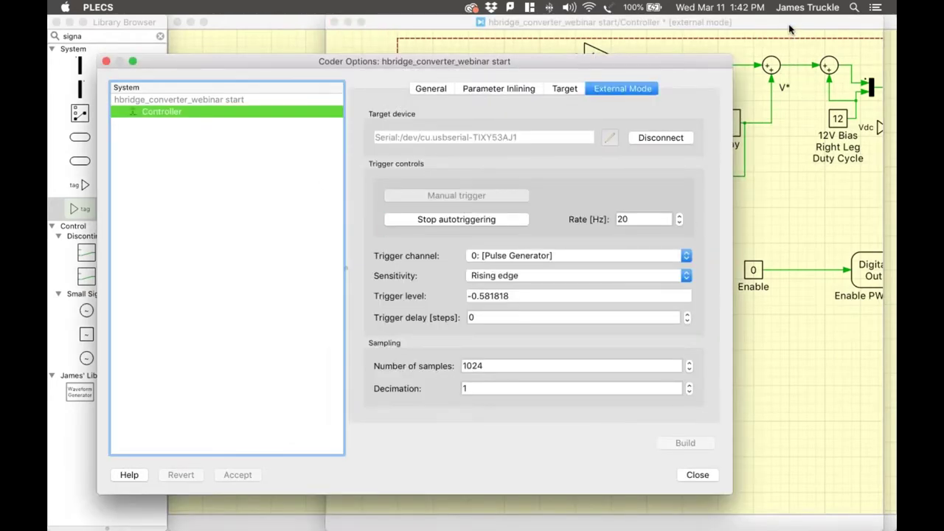
Widen the schematic and check the live traces in the Scope, then open the Enable constant.
left_click_drag(760, 26, 719, 26)
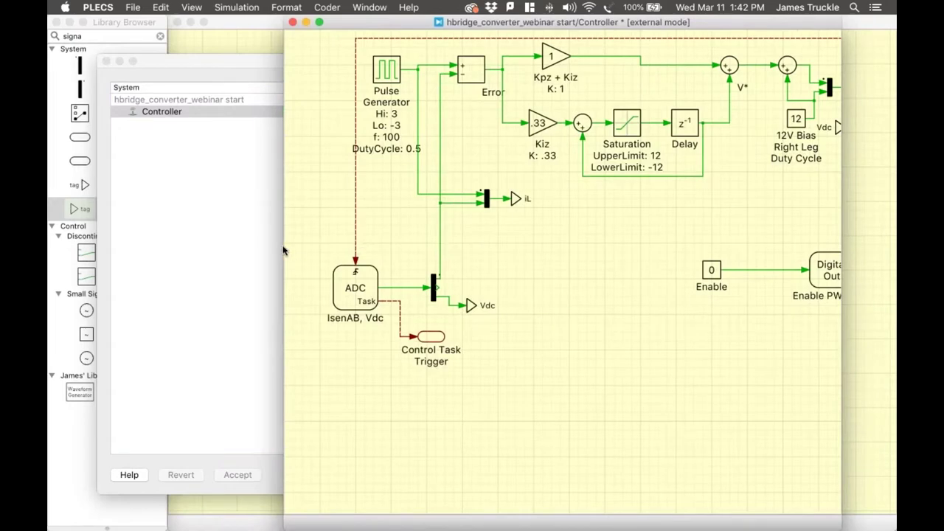
left_click_drag(287, 251, 137, 248)
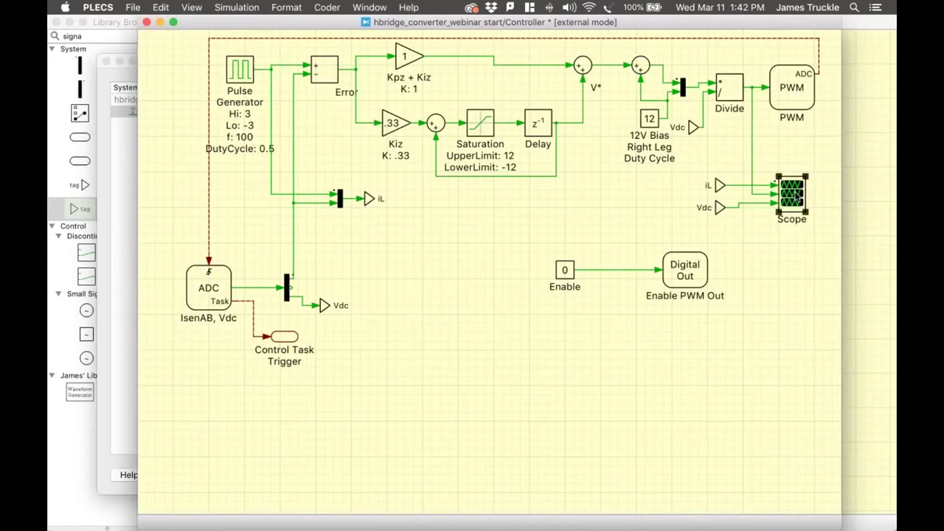
double_click(796, 195)
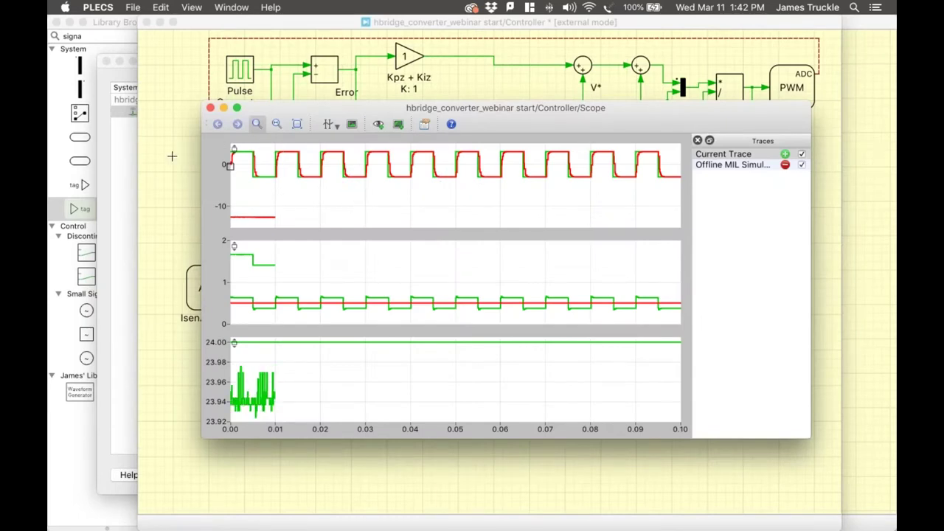
key("super+w")
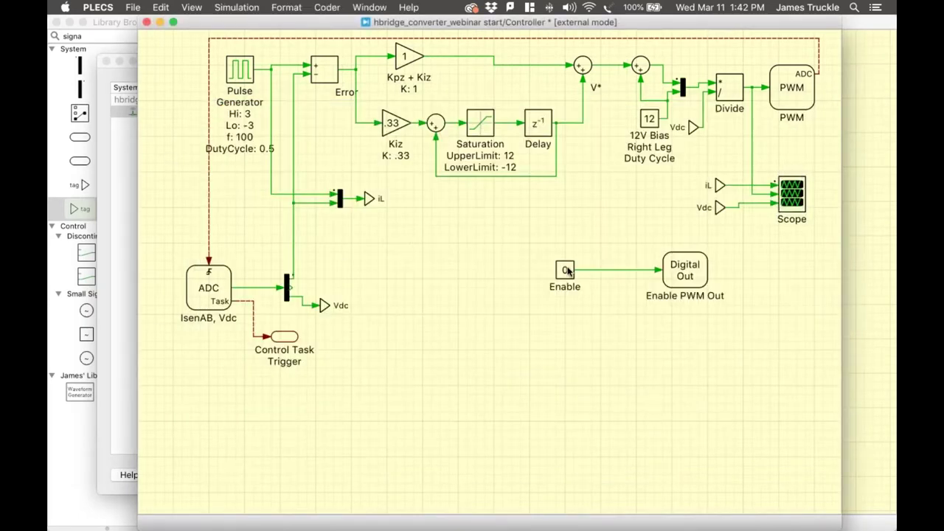
double_click(565, 269)
Set the Enable constant's value to 1 and apply it.
type("1")
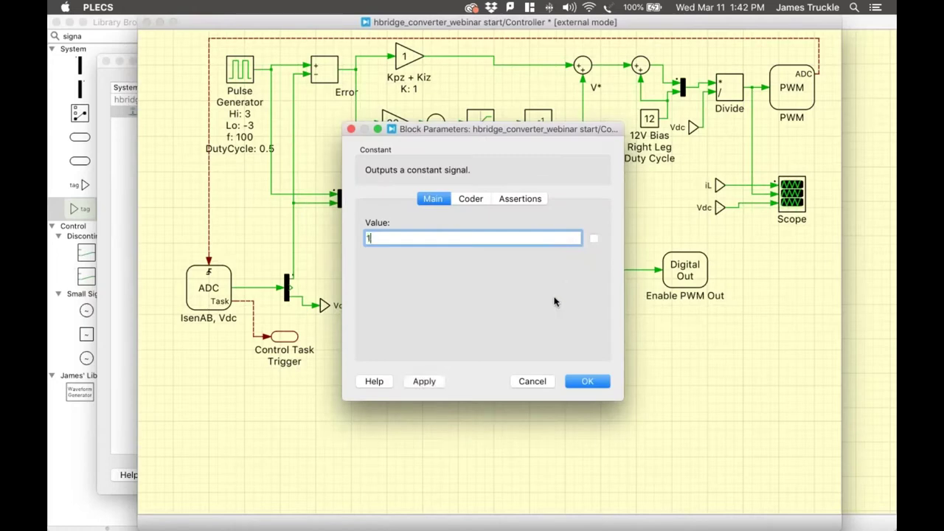
left_click(424, 381)
left_click(586, 381)
Hide the Offline MIL Simulation traces on the Scope and zoom into the top plot's start.
left_click(789, 198)
double_click(788, 198)
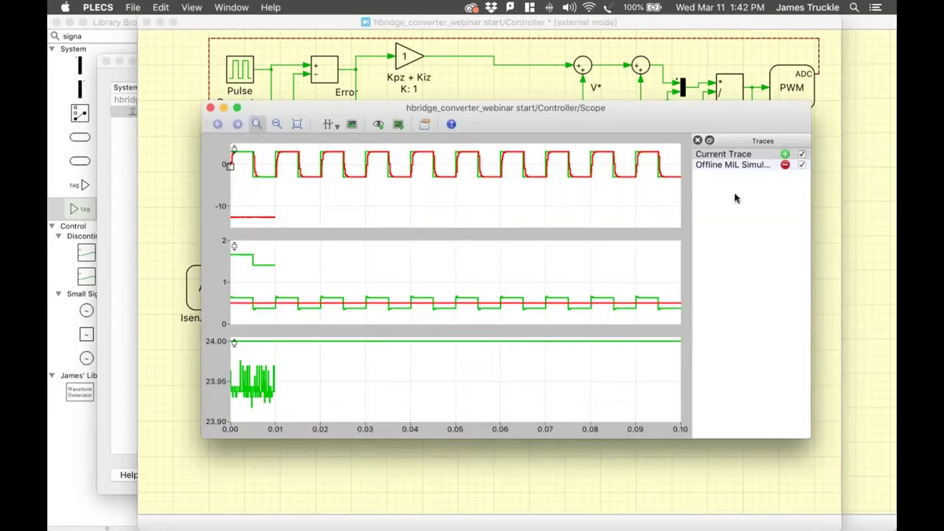
left_click(802, 165)
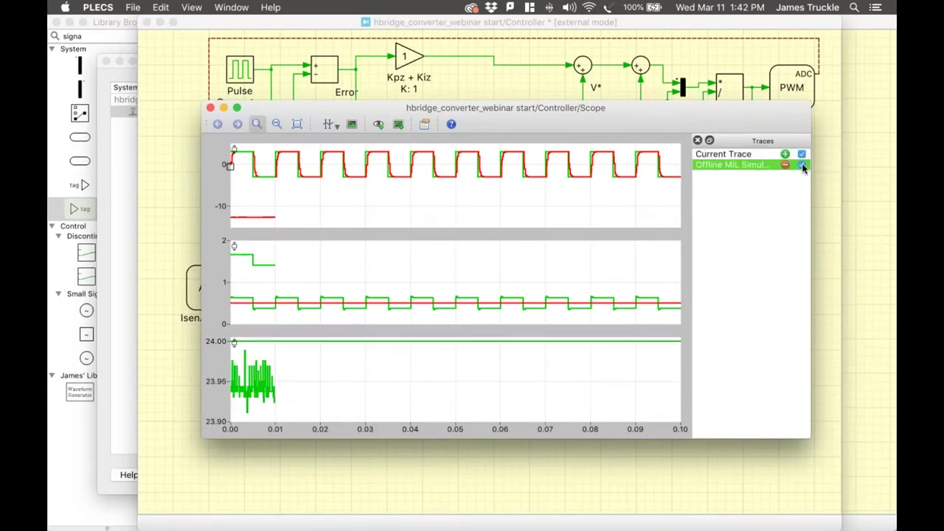
left_click(803, 165)
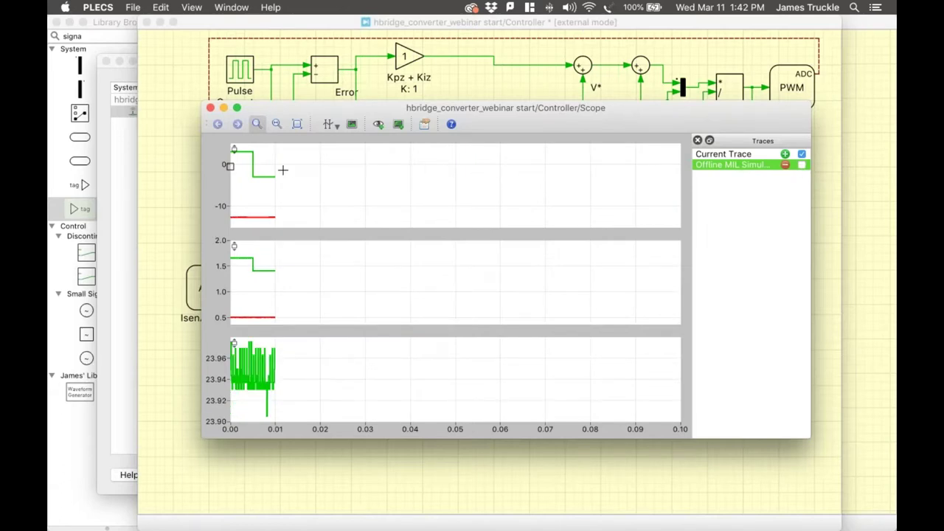
left_click_drag(283, 170, 214, 164)
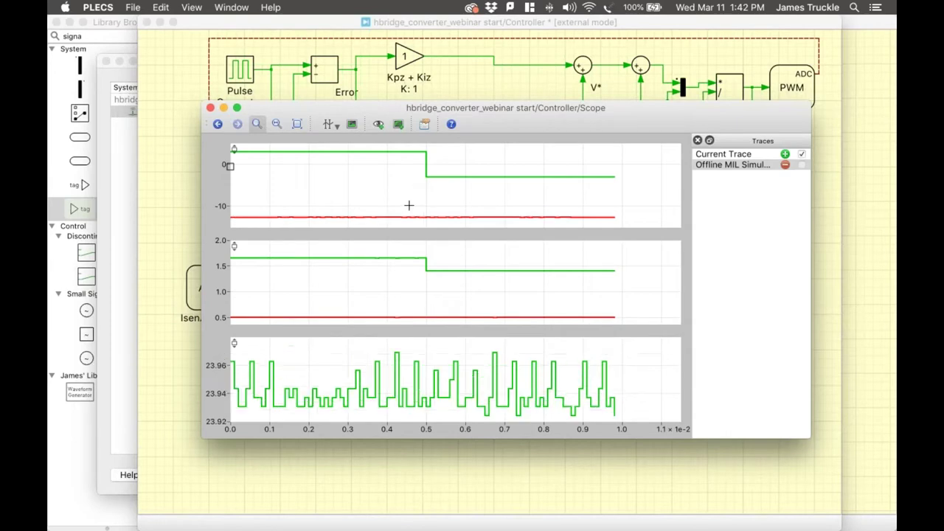
left_click(170, 189)
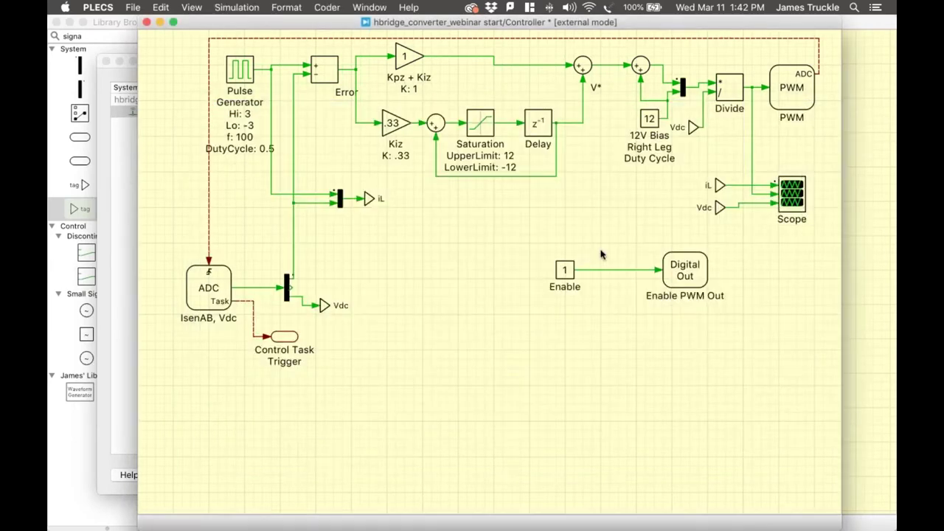
double_click(688, 272)
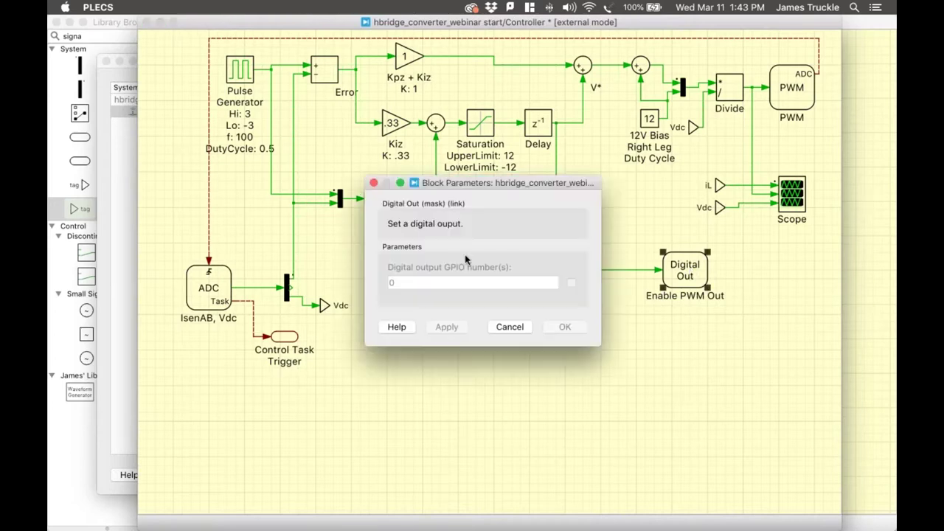
Close the Digital Out settings and disconnect from the target in Coder Options.
left_click(519, 325)
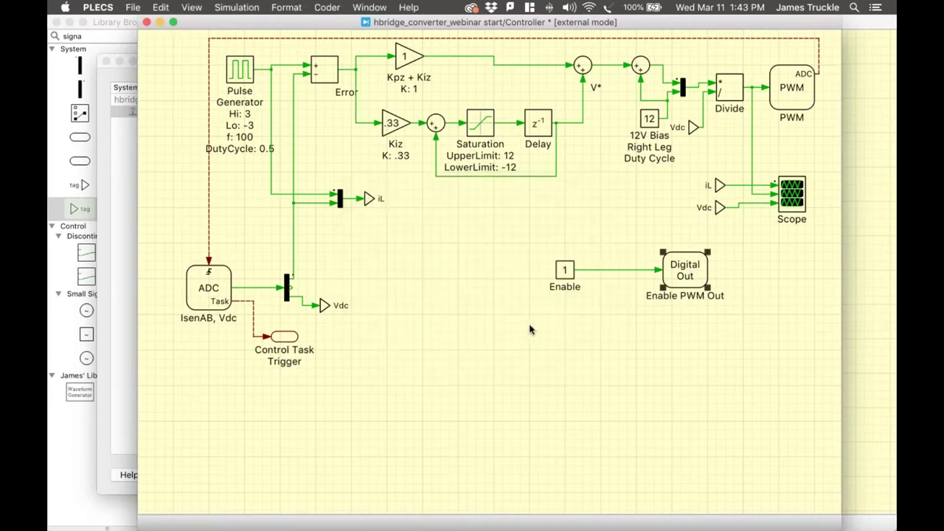
left_click(336, 9)
left_click(362, 27)
left_click(648, 139)
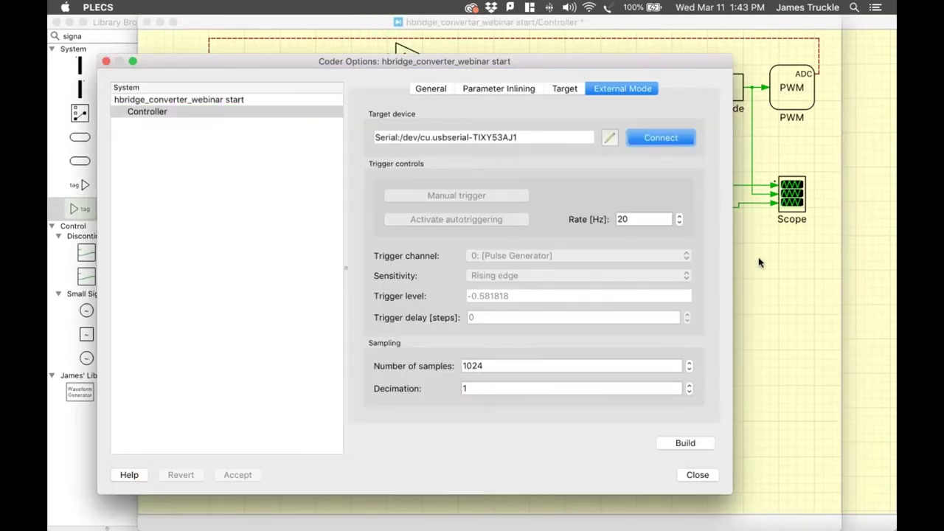
Set the Digital Out block's GPIO number to 52.
left_click(759, 261)
left_click(694, 269)
double_click(694, 269)
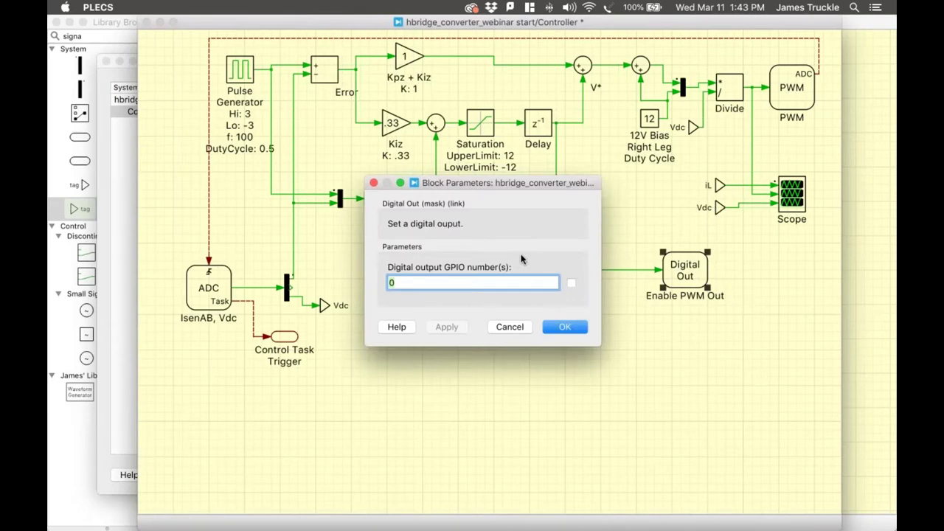
type("52")
left_click(446, 327)
left_click(566, 326)
Rebuild and flash the controller code, then reconnect to the LaunchPad in external mode.
left_click(328, 7)
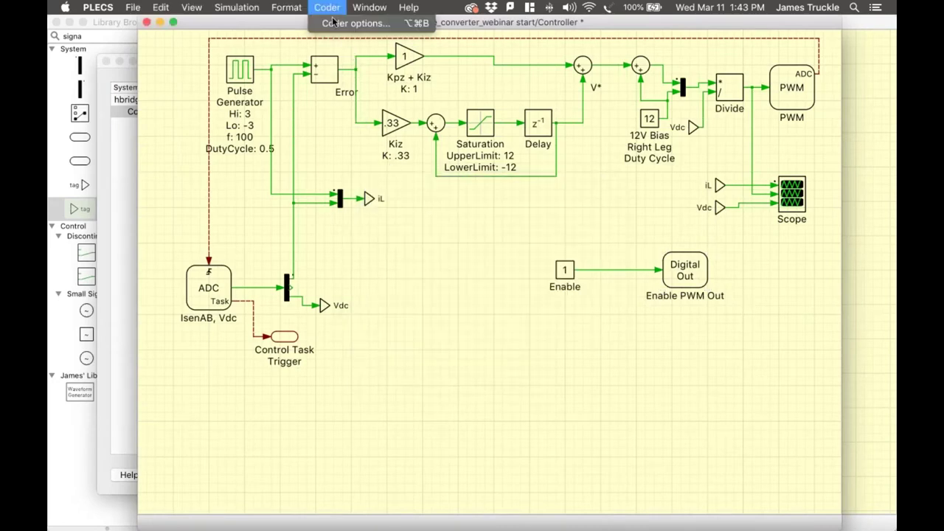
left_click(346, 25)
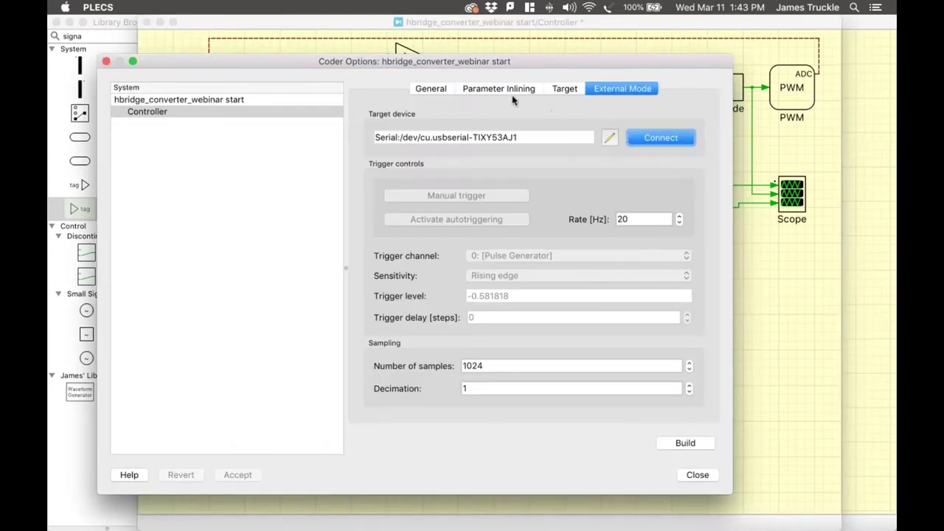
left_click(685, 443)
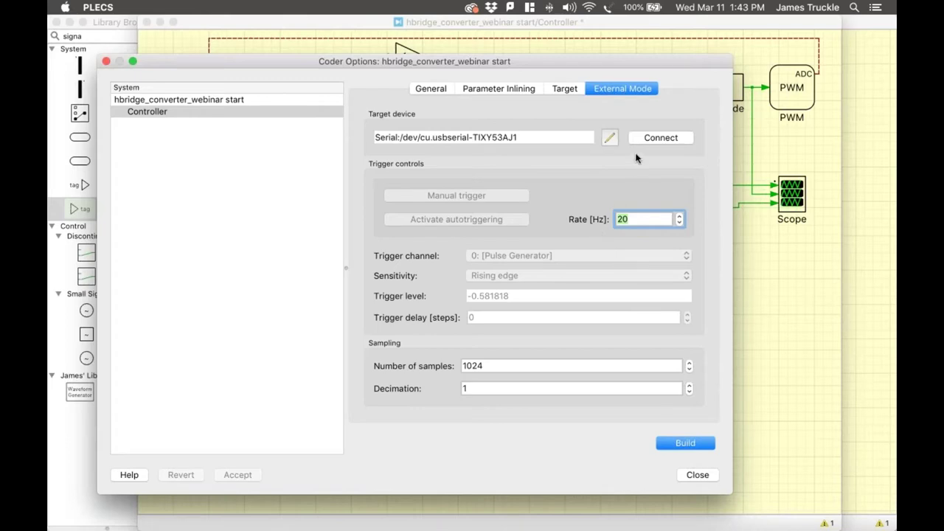
left_click(652, 139)
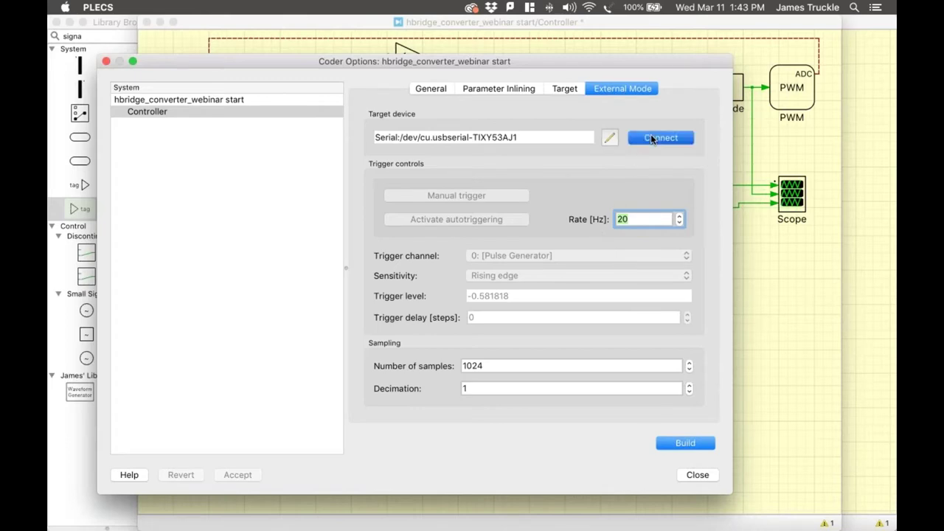
left_click(778, 244)
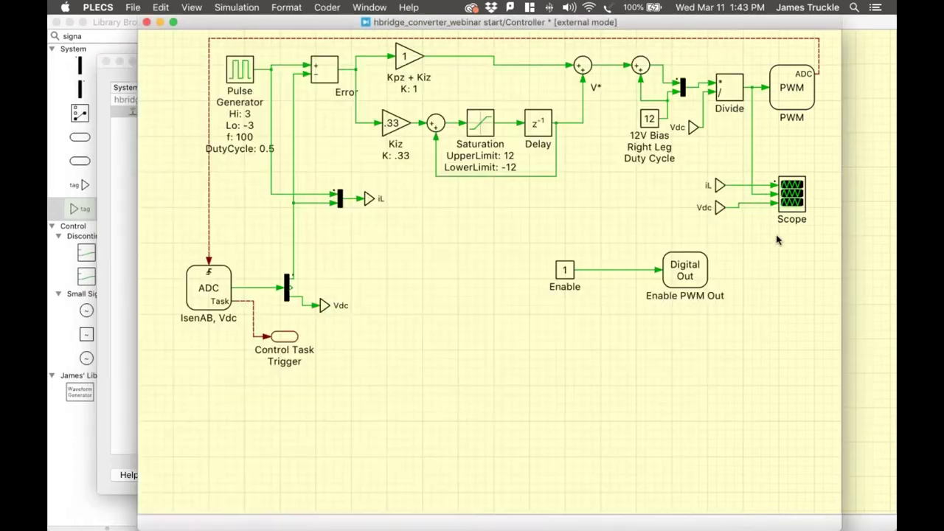
Check the Scope, then restart autotriggering of scope captures from the External Mode options.
double_click(792, 193)
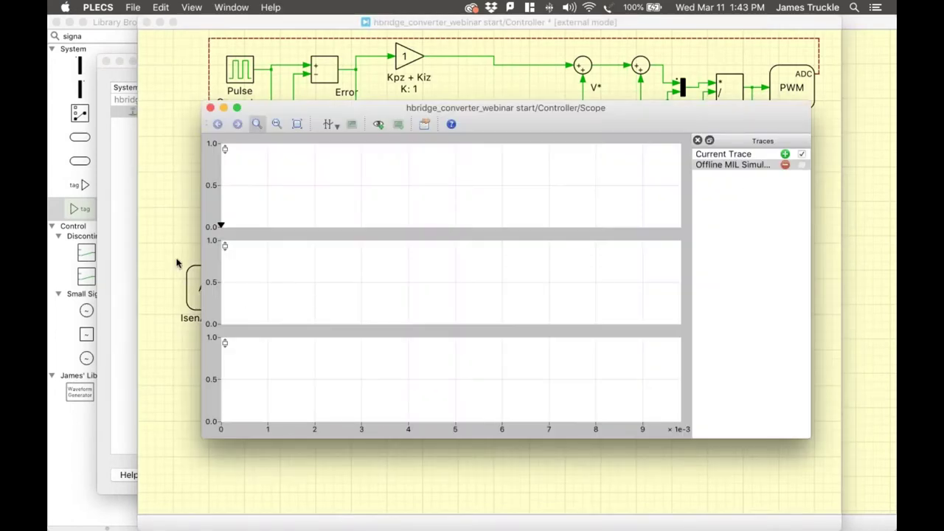
left_click(175, 234)
left_click(329, 7)
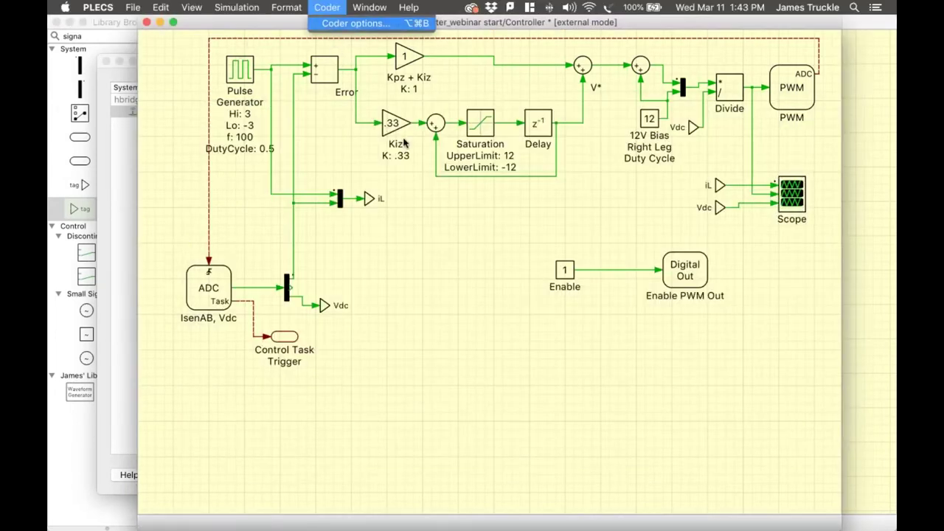
left_click(347, 23)
left_click(491, 219)
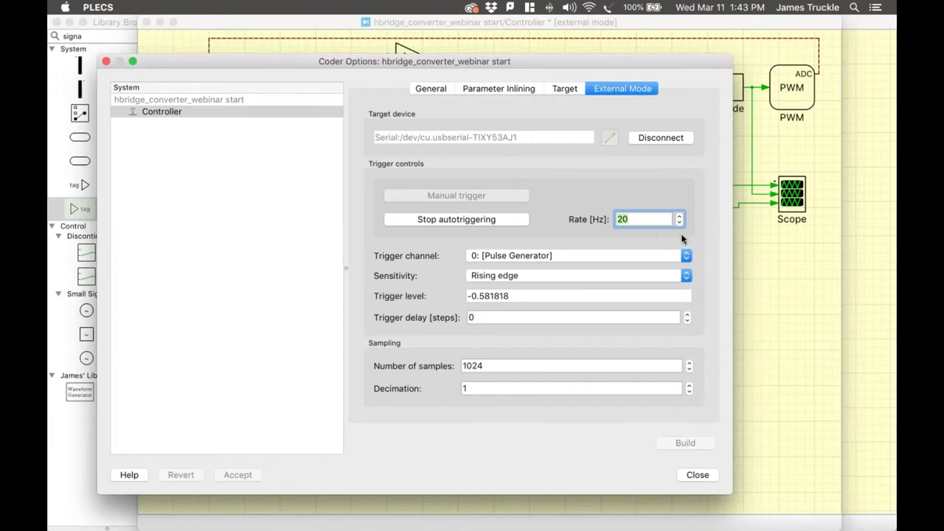
Zoom the Scope into the first 0.01 s of traces and move its window lower.
double_click(787, 197)
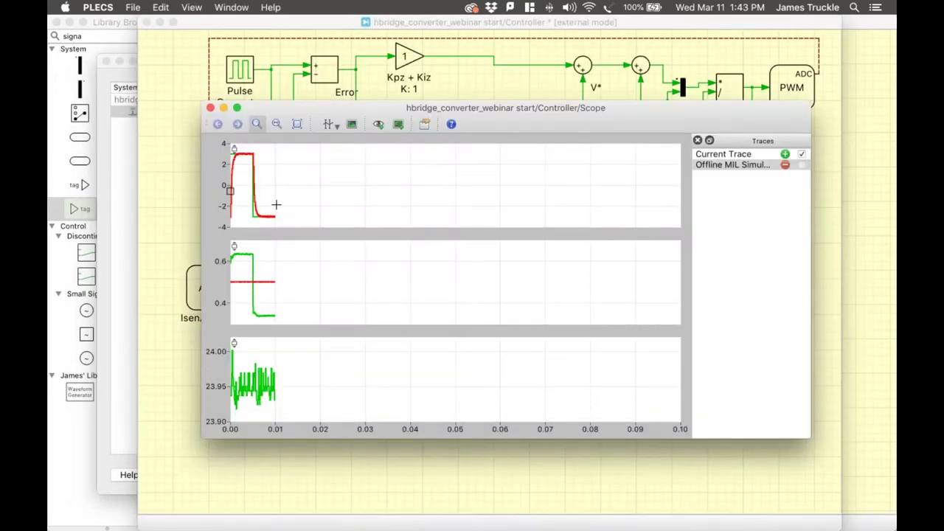
left_click_drag(277, 205, 201, 202)
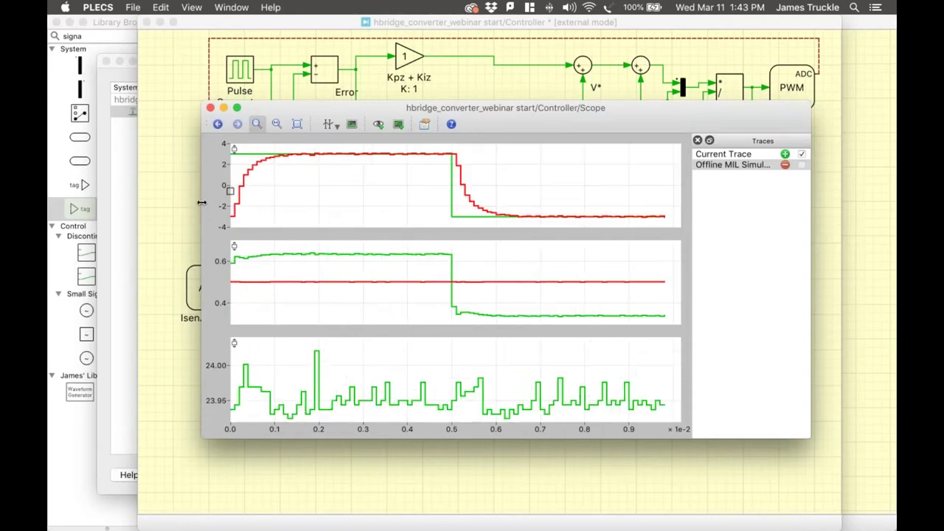
left_click_drag(637, 206, 194, 189)
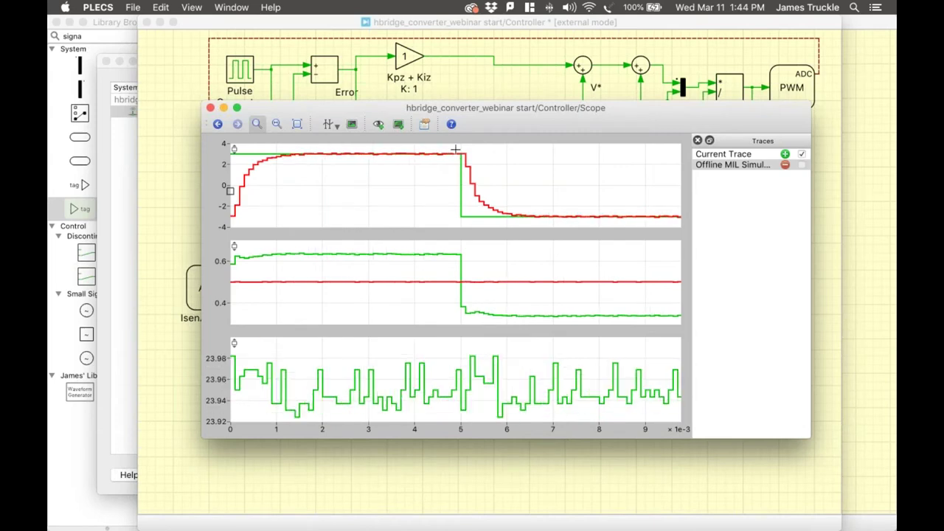
left_click_drag(484, 129, 521, 171)
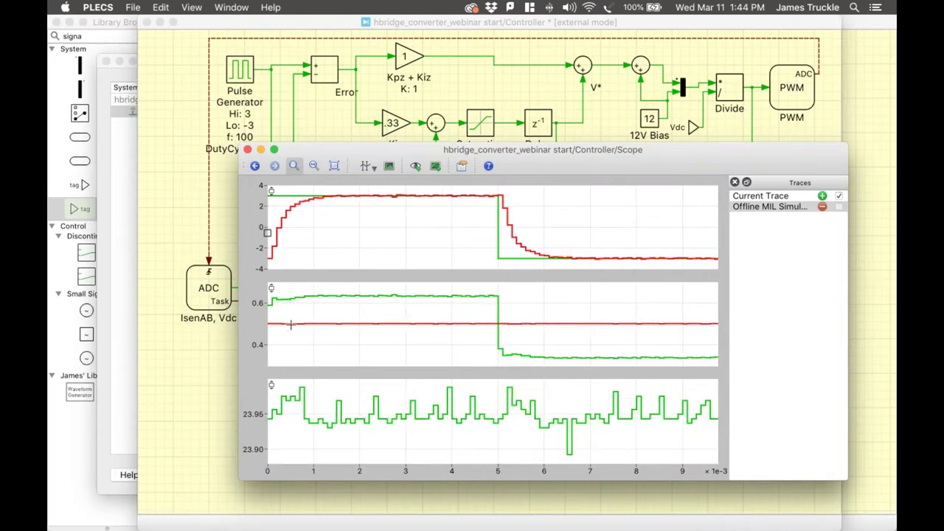
mouse_move(352, 324)
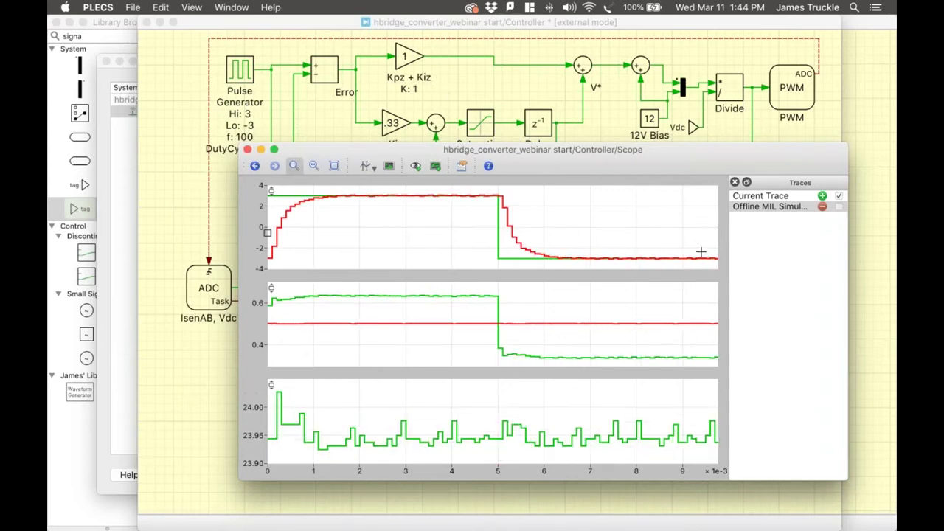
left_click(838, 207)
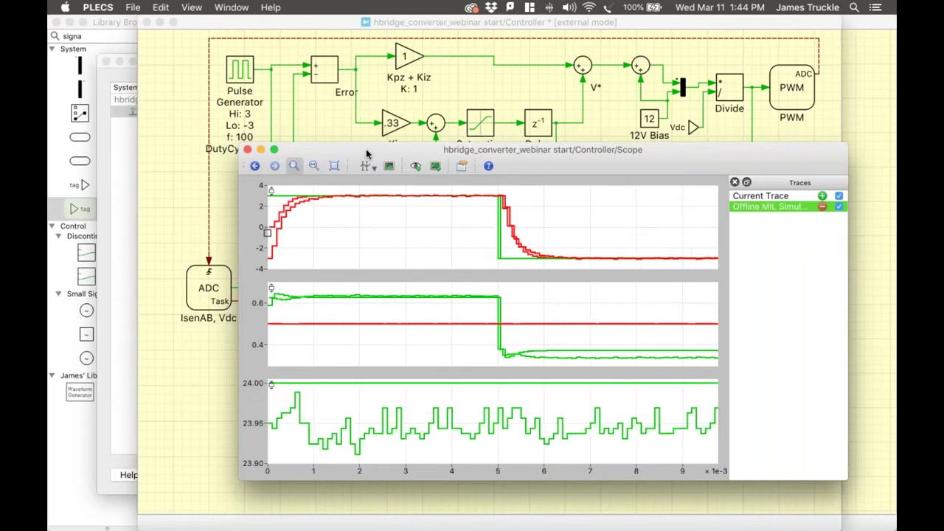
left_click_drag(367, 153, 352, 149)
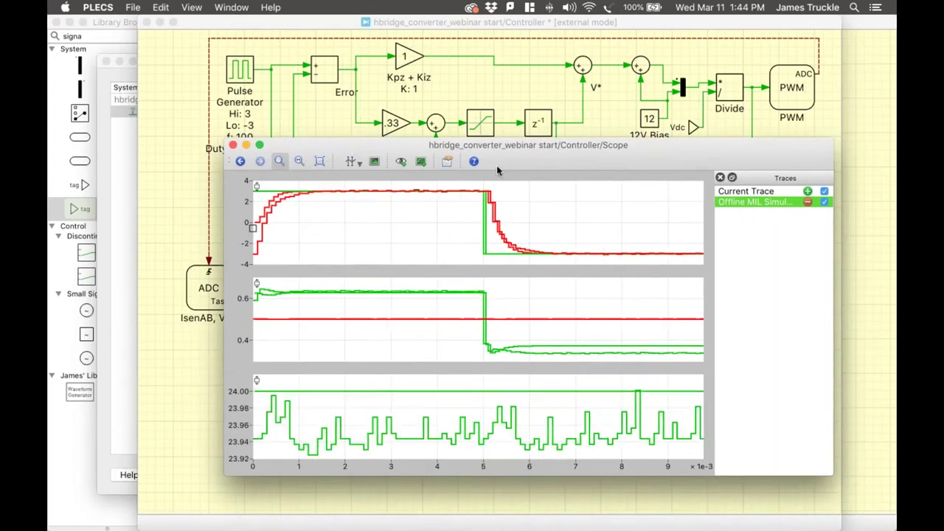
left_click(824, 202)
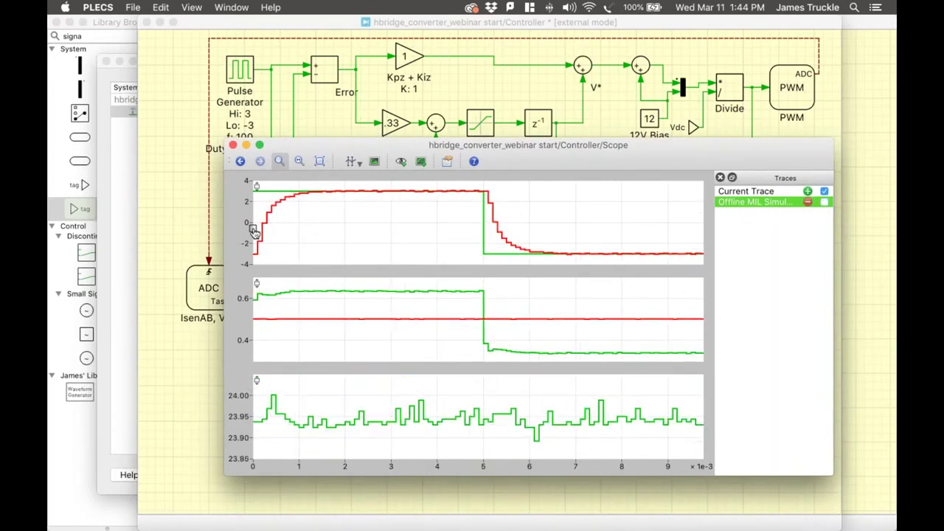
left_click_drag(251, 230, 252, 223)
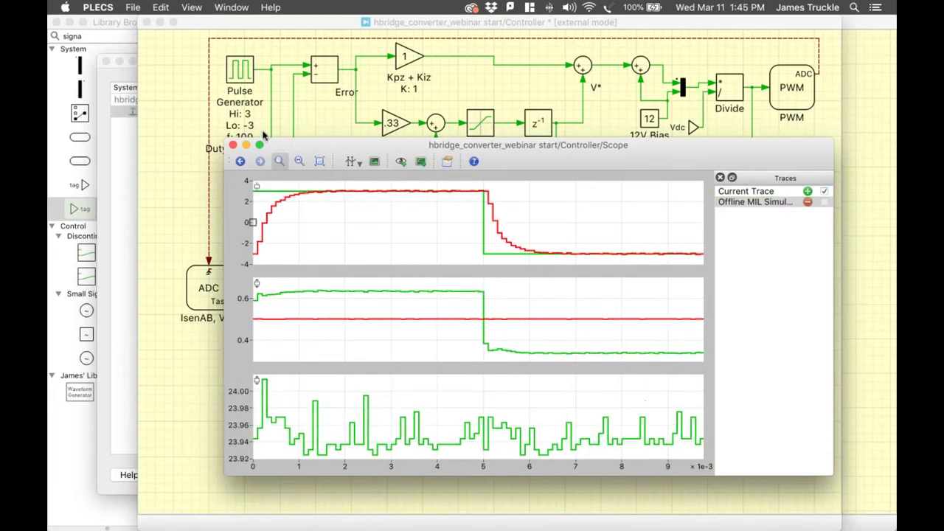
Set the Pulse Generator's high-state output to 1 and low-state output to -1, and apply.
double_click(237, 70)
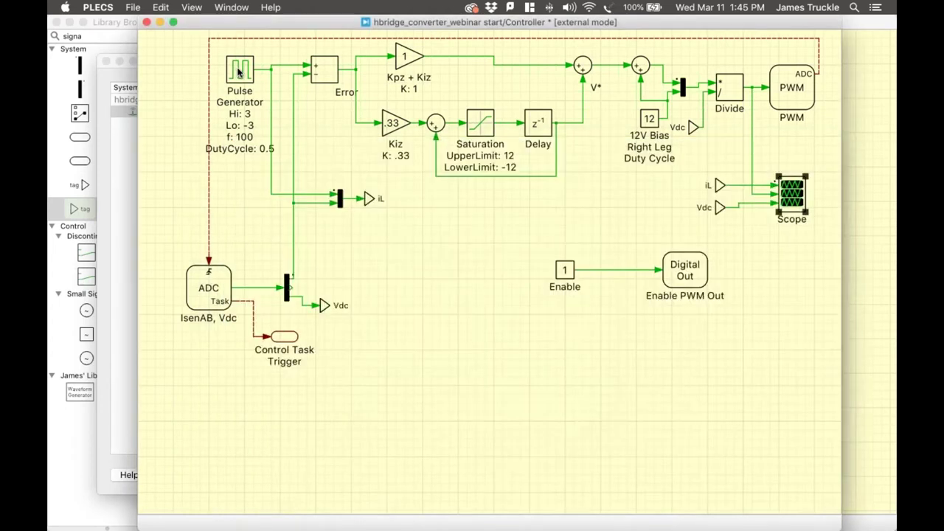
left_click_drag(509, 109, 250, 131)
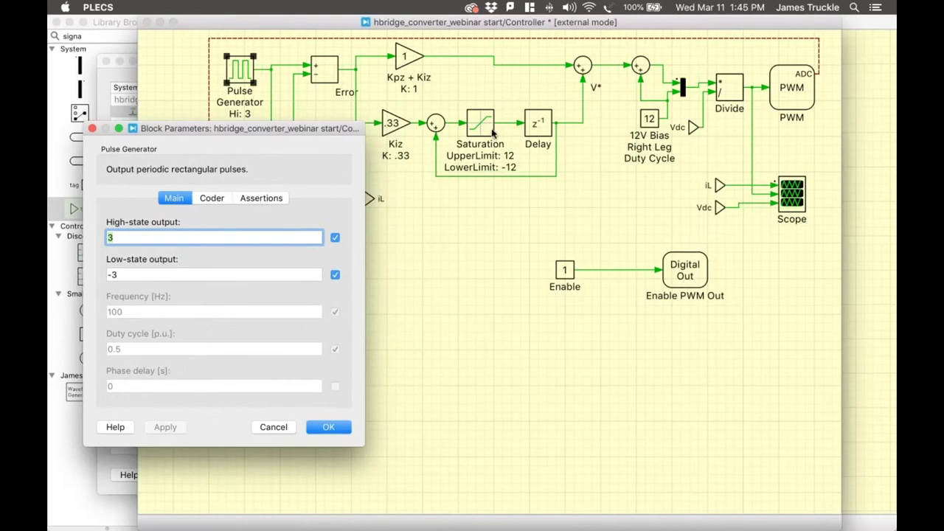
double_click(799, 194)
left_click(129, 213)
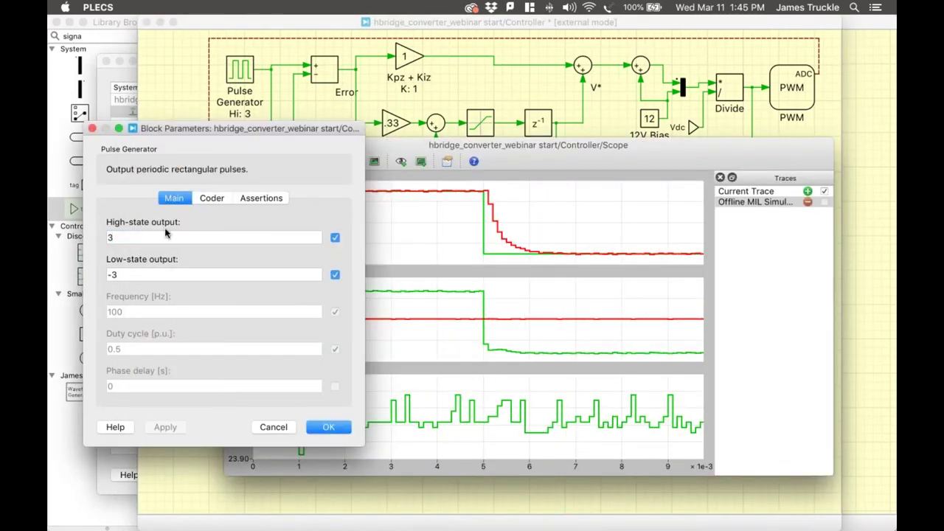
double_click(166, 233)
type("1")
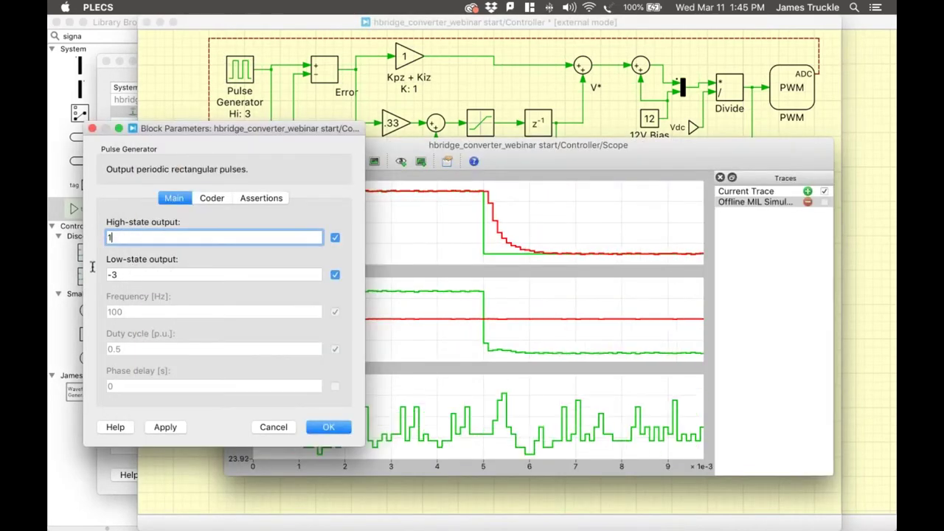
key("Tab")
type("-1")
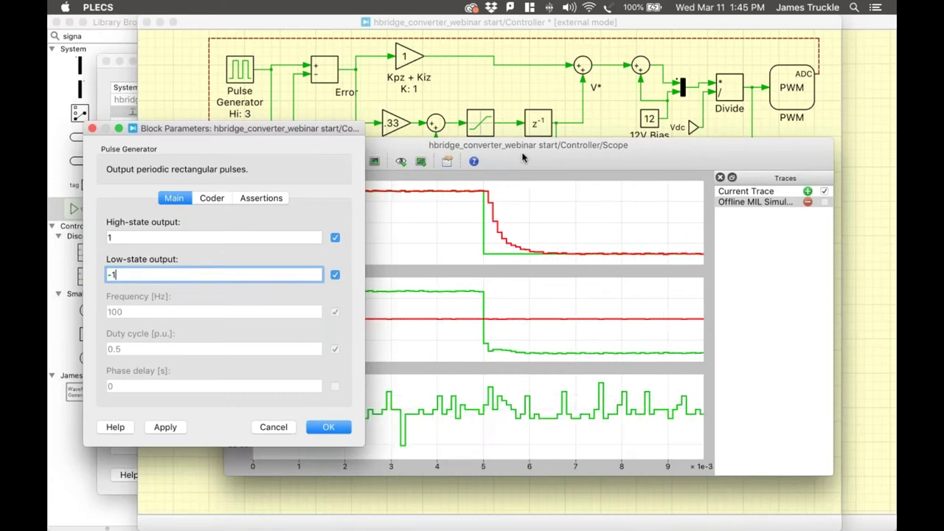
left_click_drag(317, 133, 298, 161)
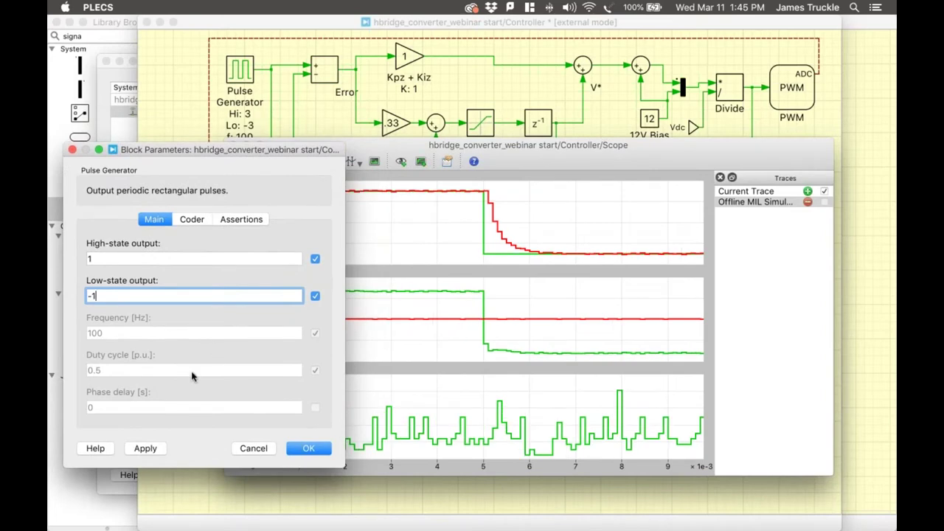
left_click(152, 448)
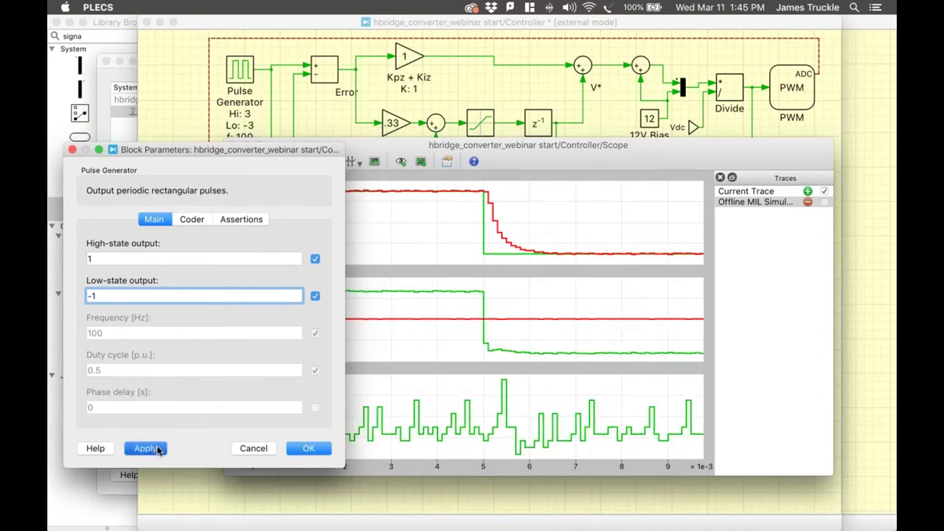
Review the current tracking the ±1 setpoint on the Scope, repositioning its window.
left_click(480, 236)
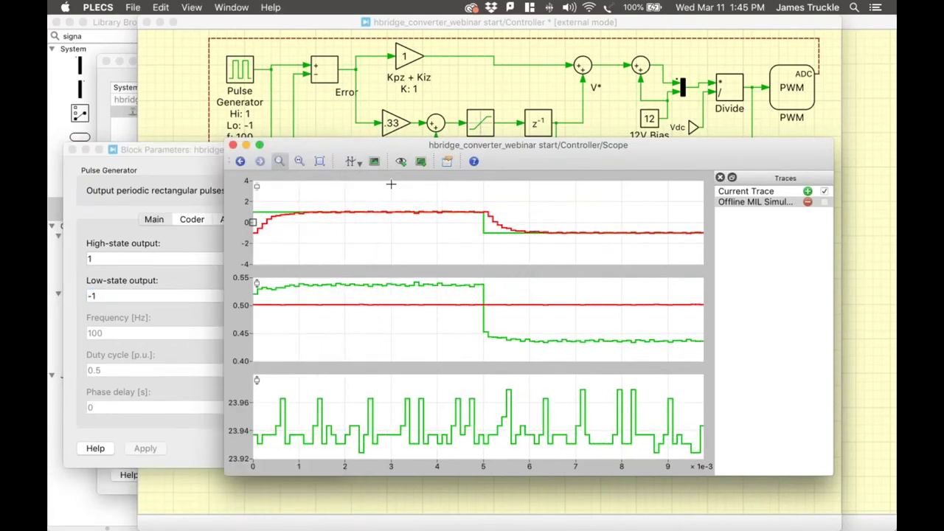
left_click_drag(388, 152, 402, 144)
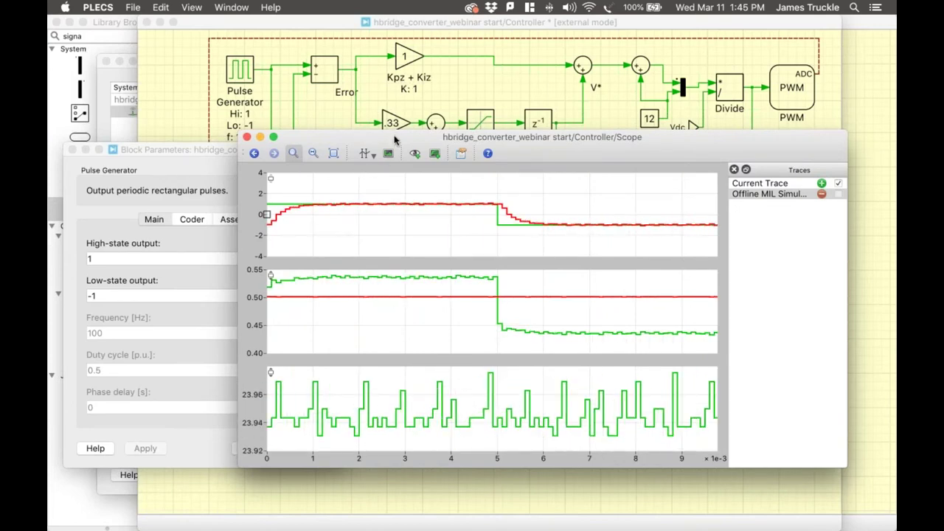
left_click_drag(397, 137, 396, 162)
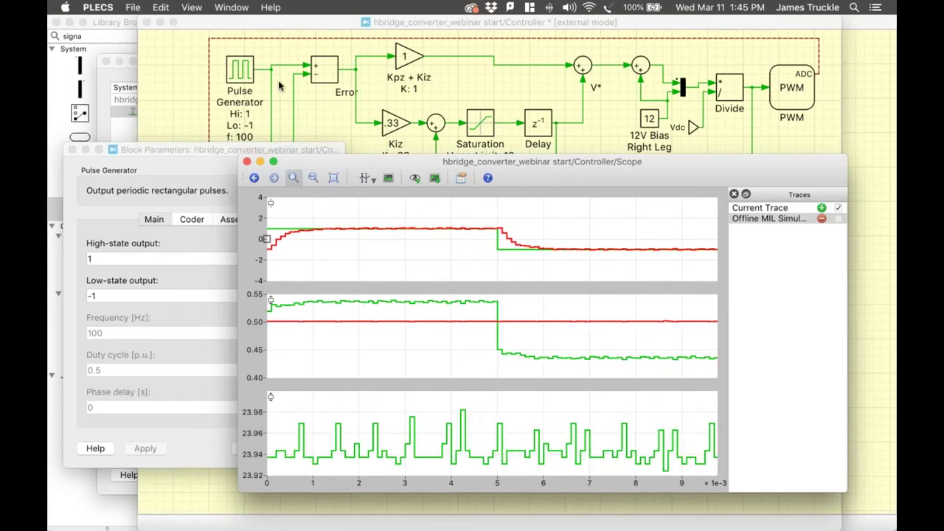
key("super+Tab")
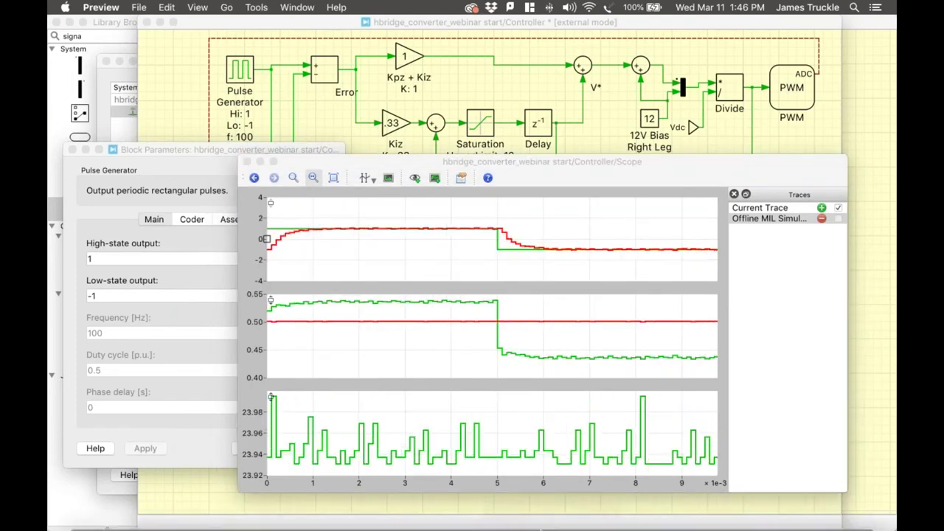
Restore the CoderWebinar.pdf slides and go to page 9, Real-Time Workflows with PLECS Toolchain.
mouse_move(611, 517)
left_click(693, 516)
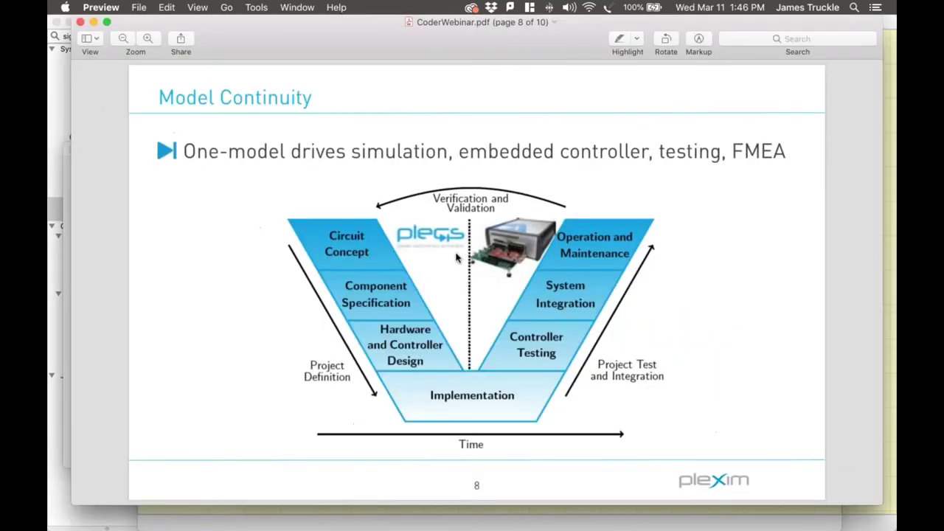
key("Down")
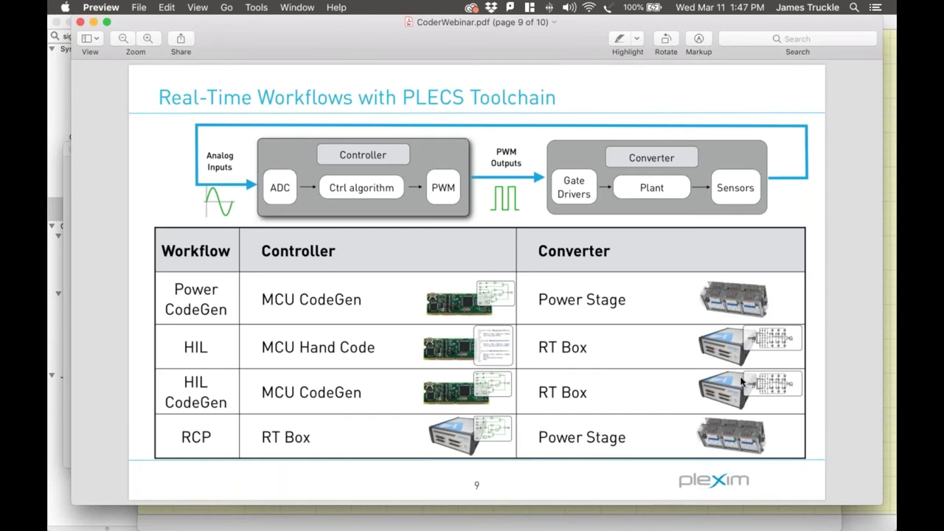
Advance to page 10 of 10, the closing Plexim contact slide.
key("Down")
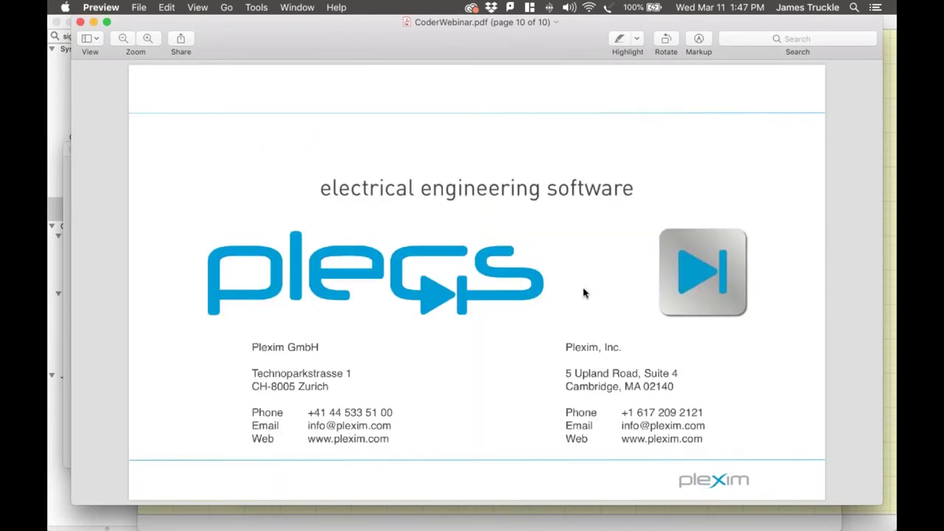